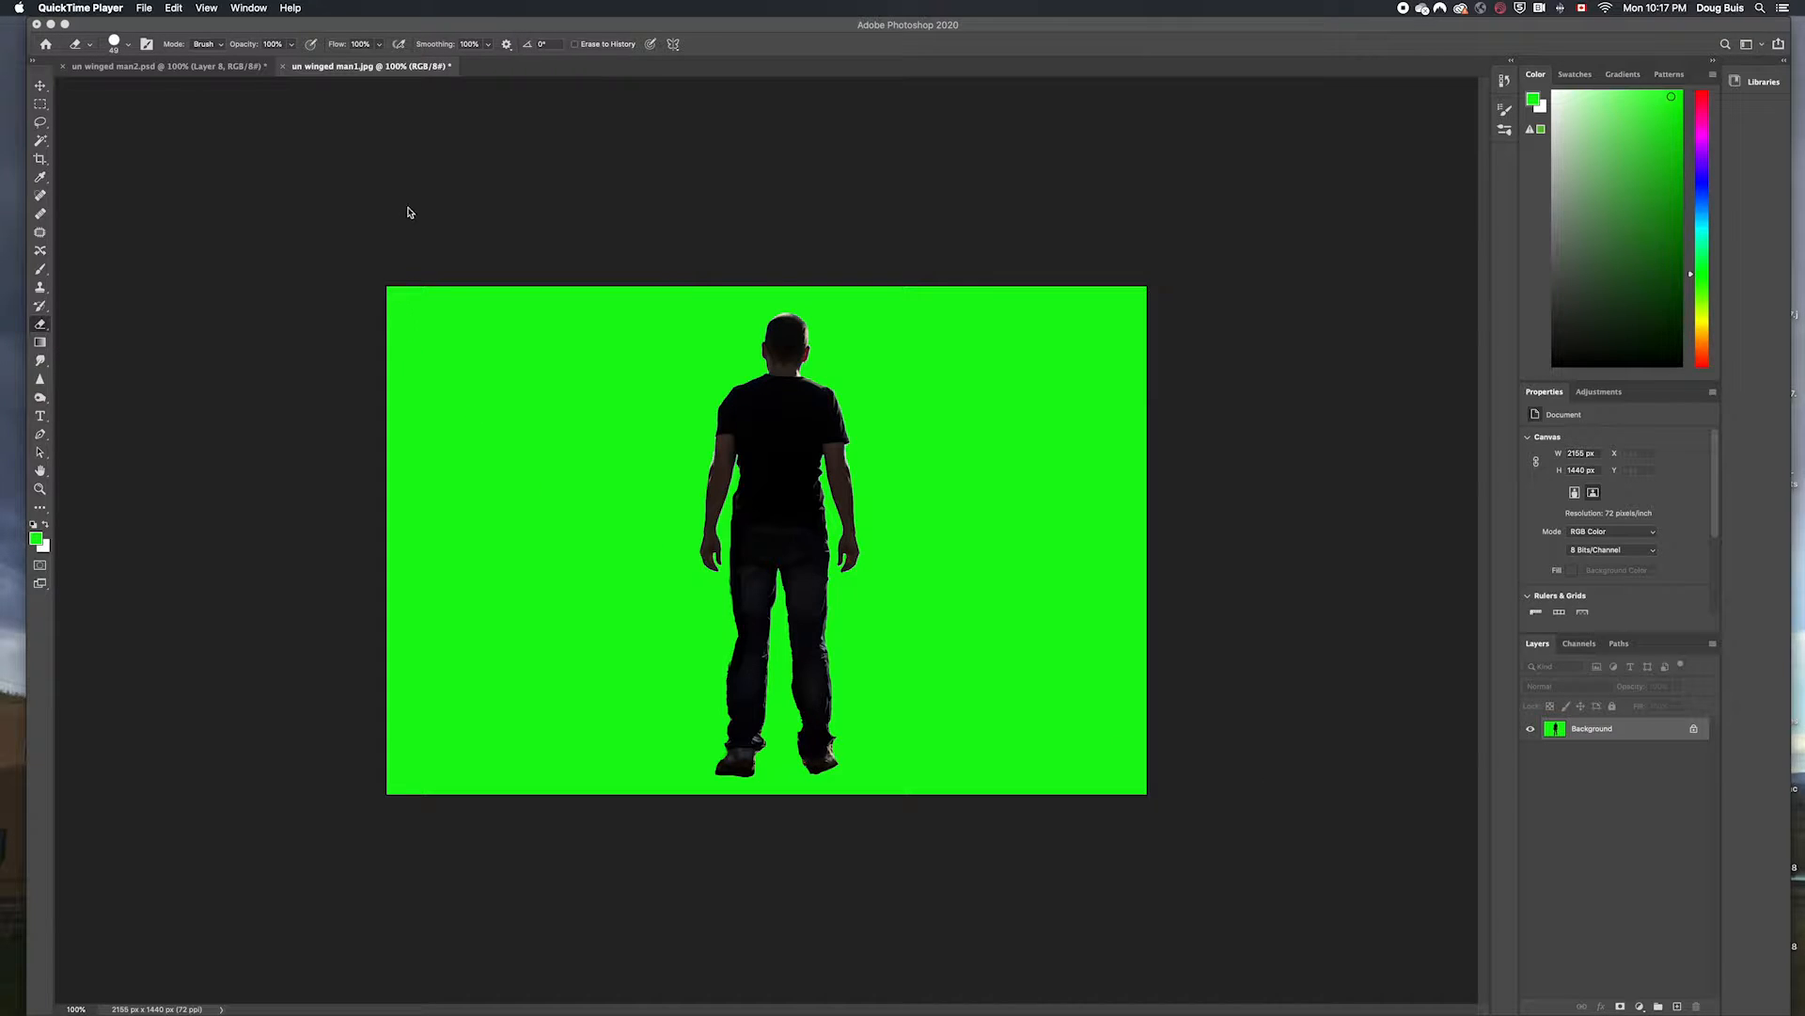
# Switch to the un winged man2.psd document and toggle its green Background layer on and off.
pyautogui.click(156, 70)
pyautogui.click(148, 70)
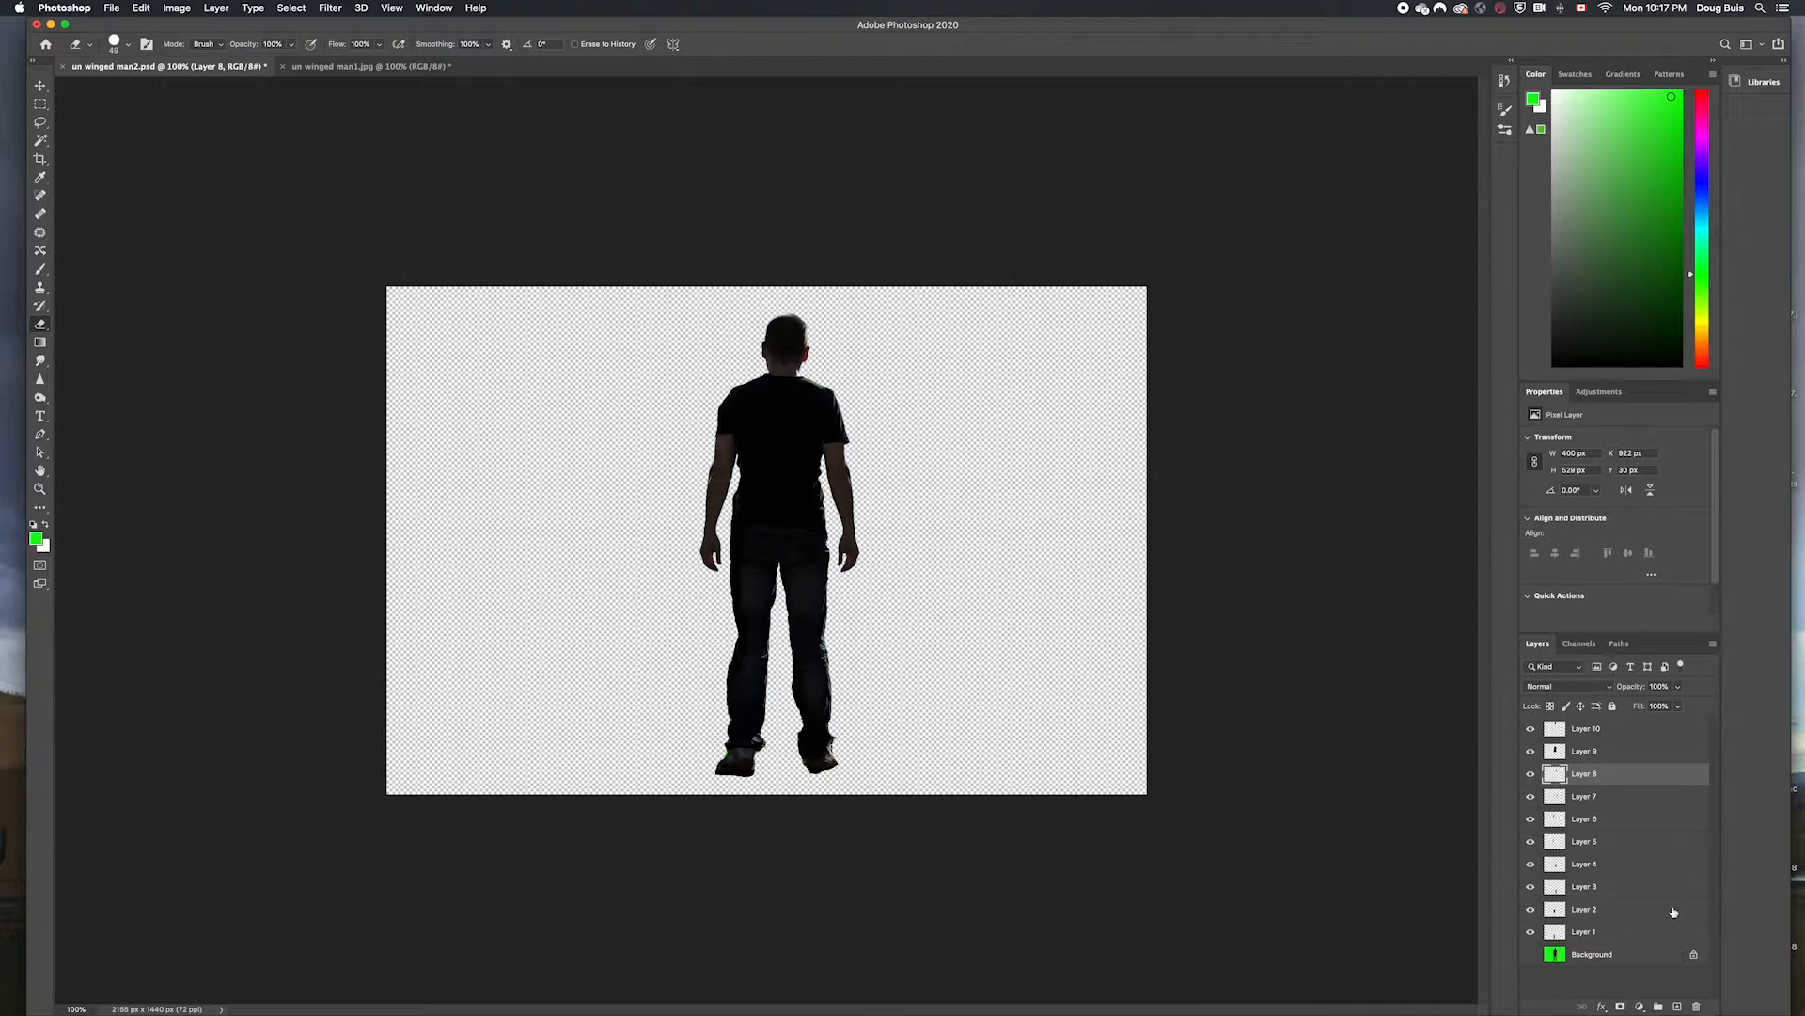
pyautogui.click(1530, 954)
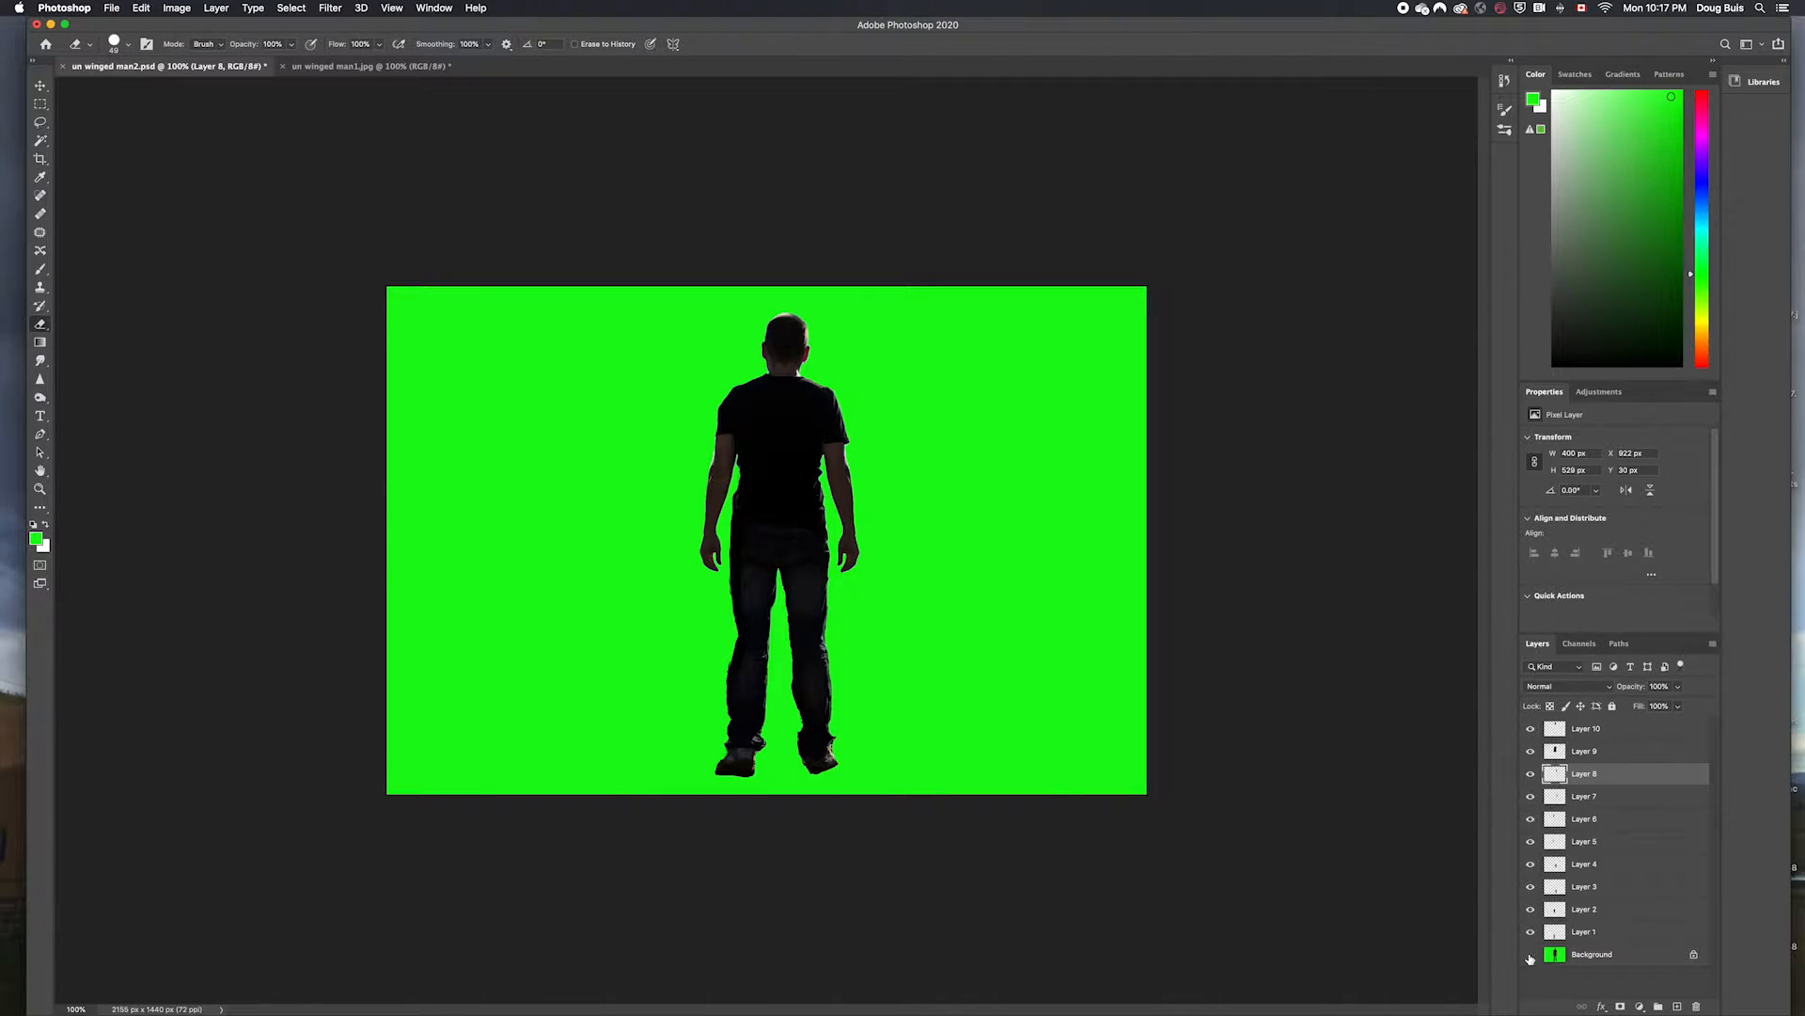
pyautogui.click(1530, 955)
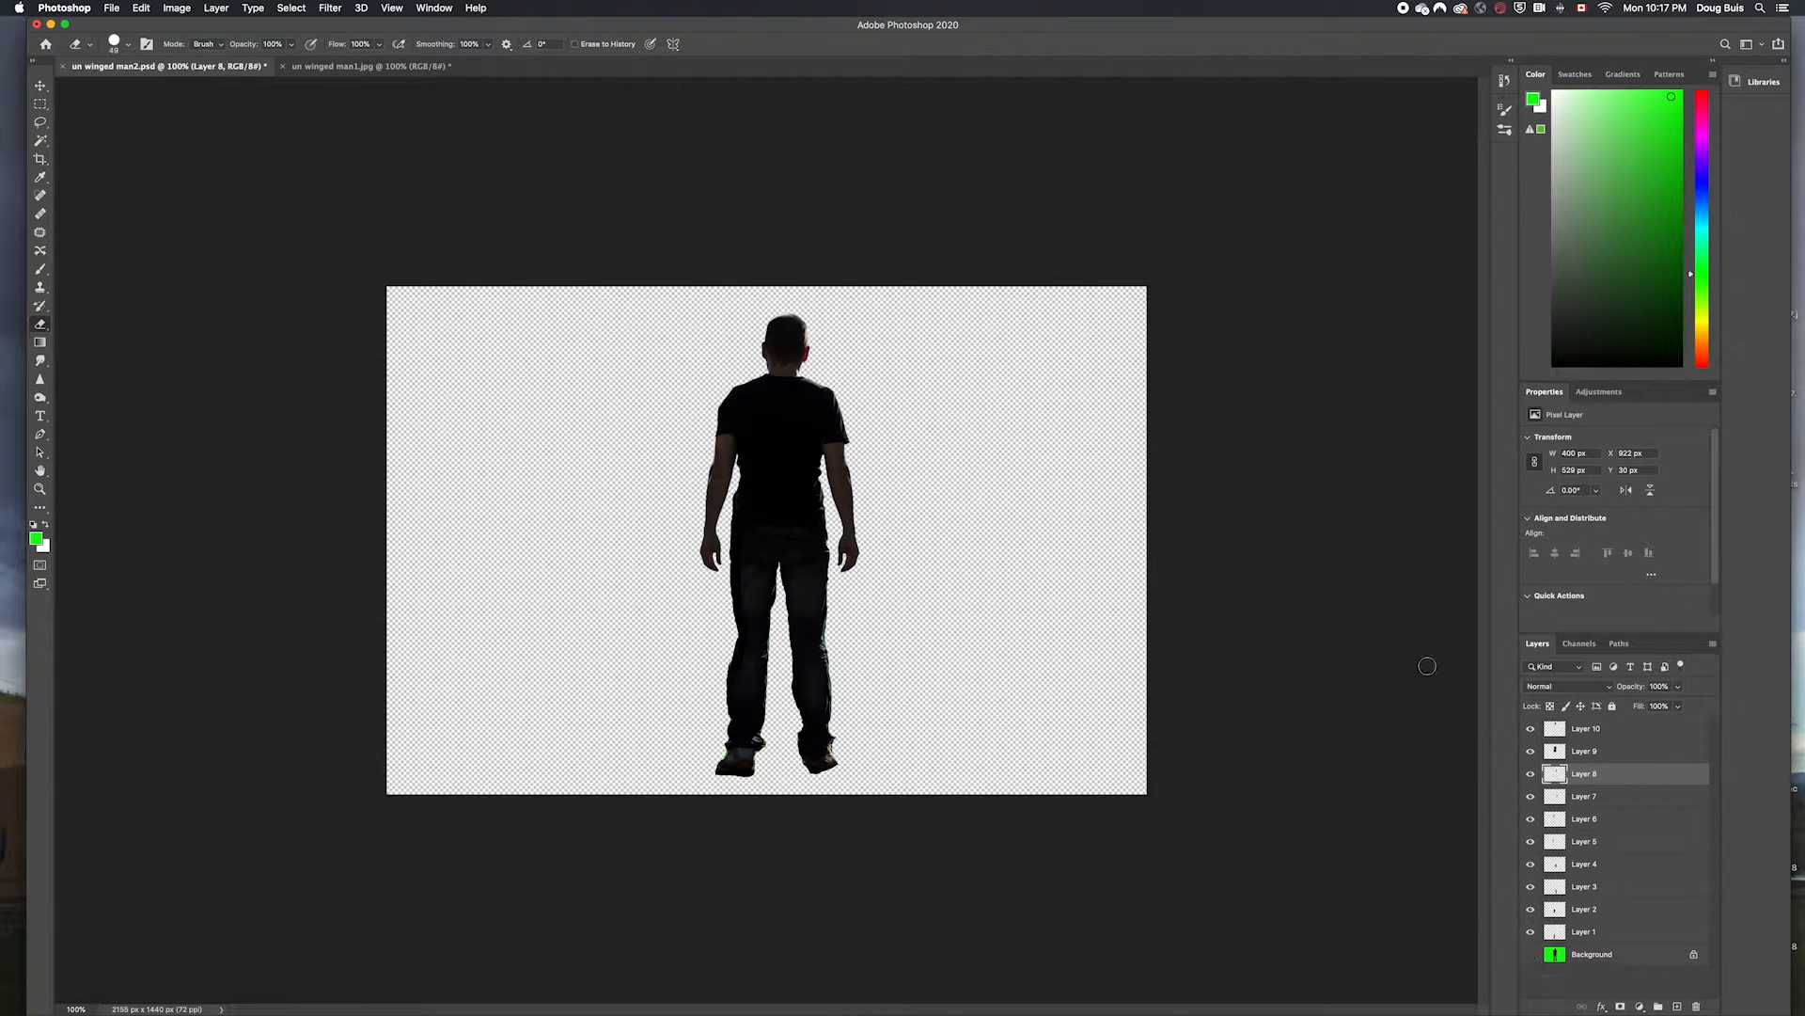
# Hide Layer 10 through Layer 1 one after another to examine which body part each layer holds.
pyautogui.click(1531, 730)
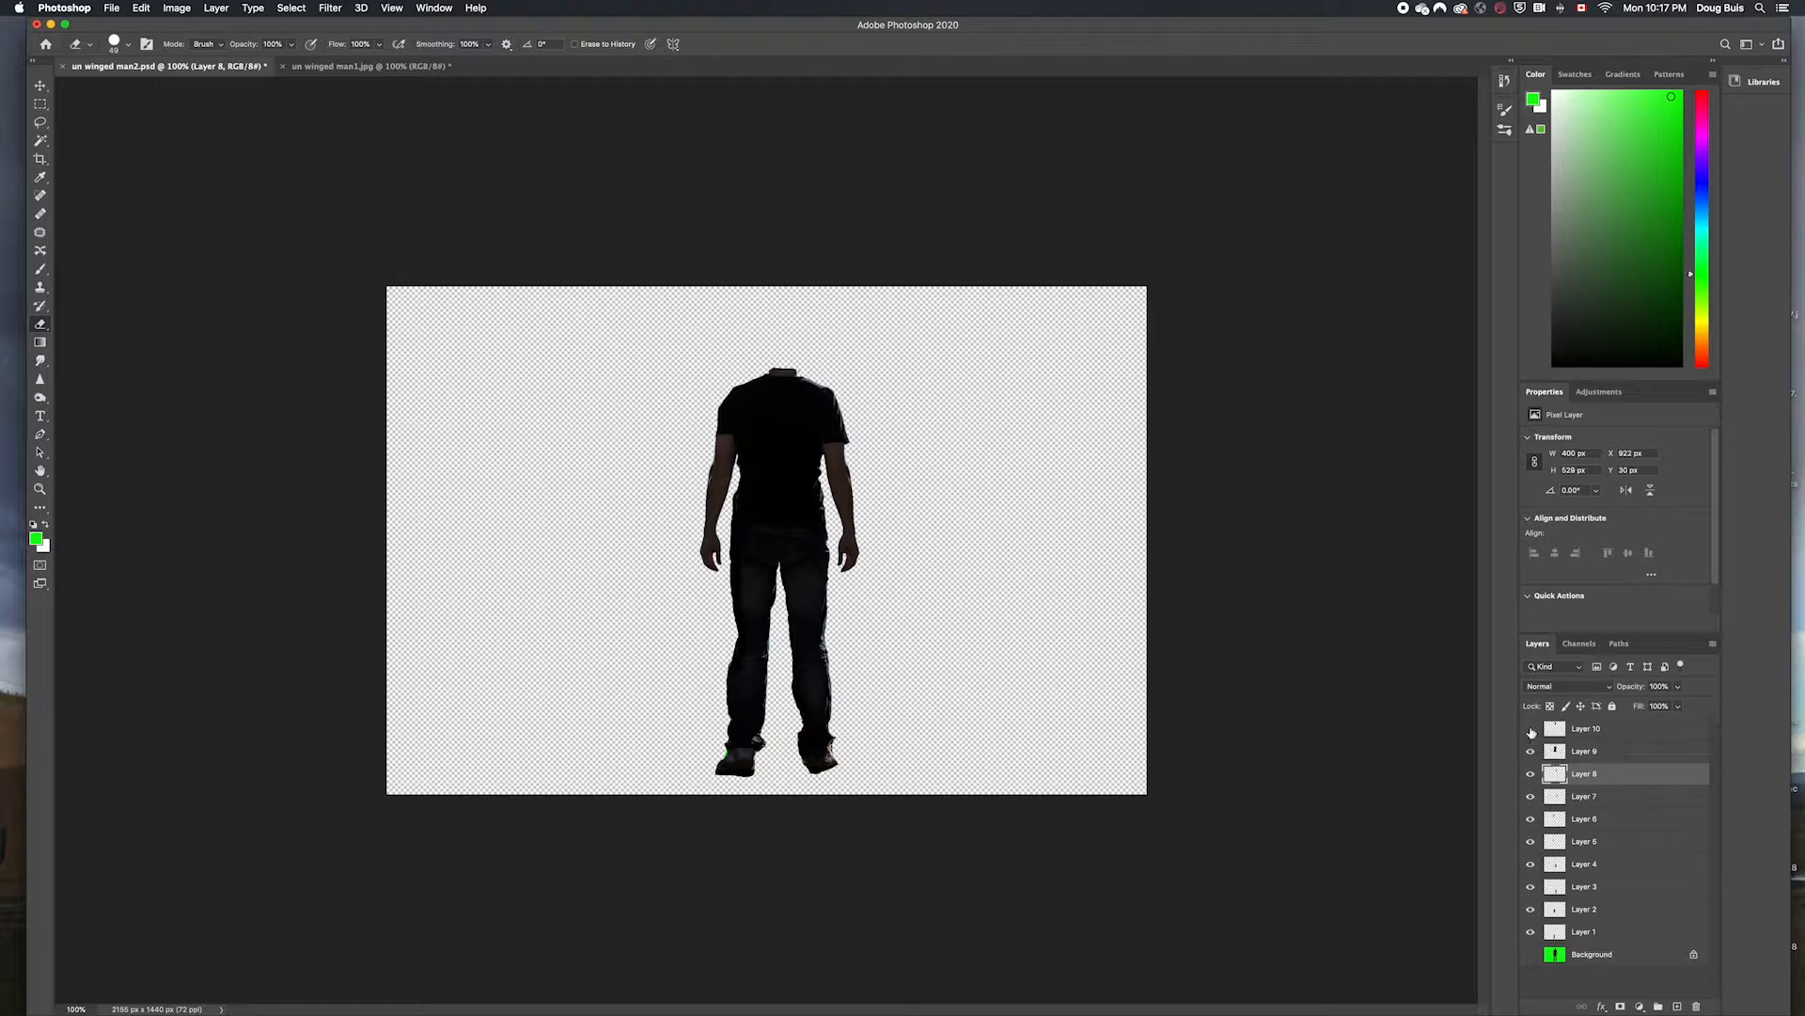
pyautogui.click(1531, 730)
pyautogui.click(1531, 729)
pyautogui.click(1531, 751)
pyautogui.click(1530, 774)
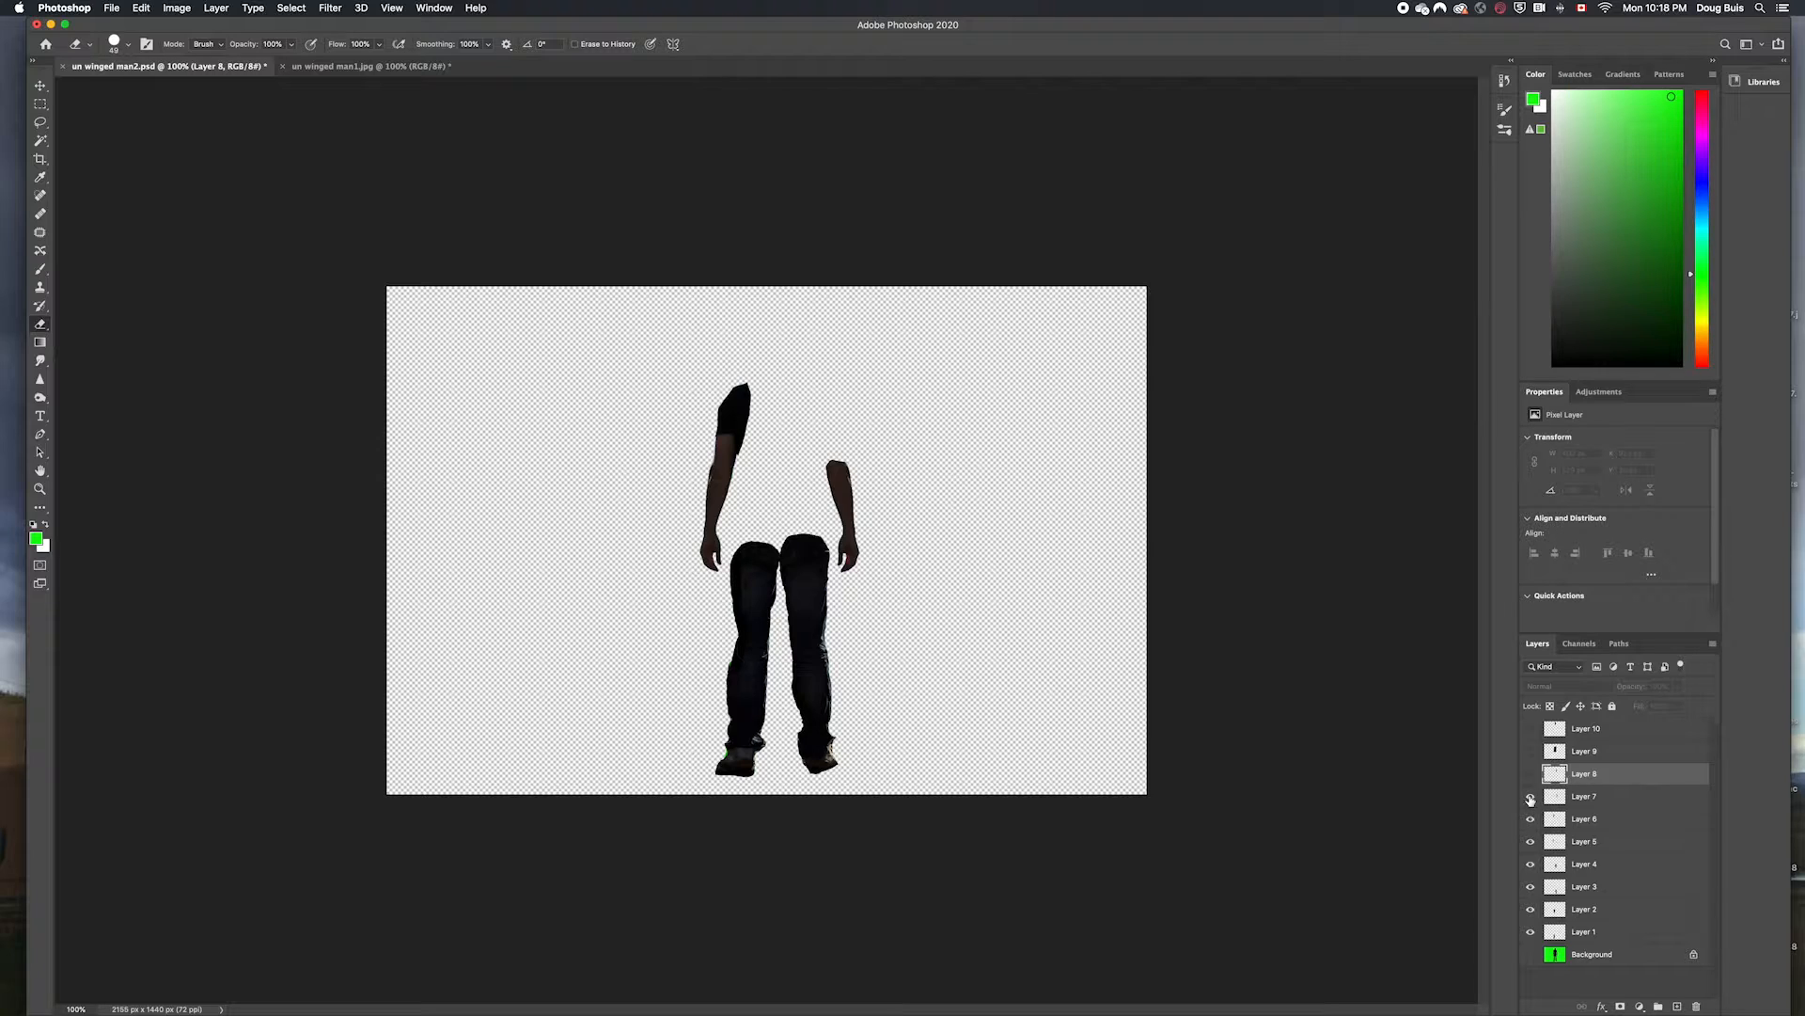
pyautogui.click(1531, 797)
pyautogui.click(1531, 820)
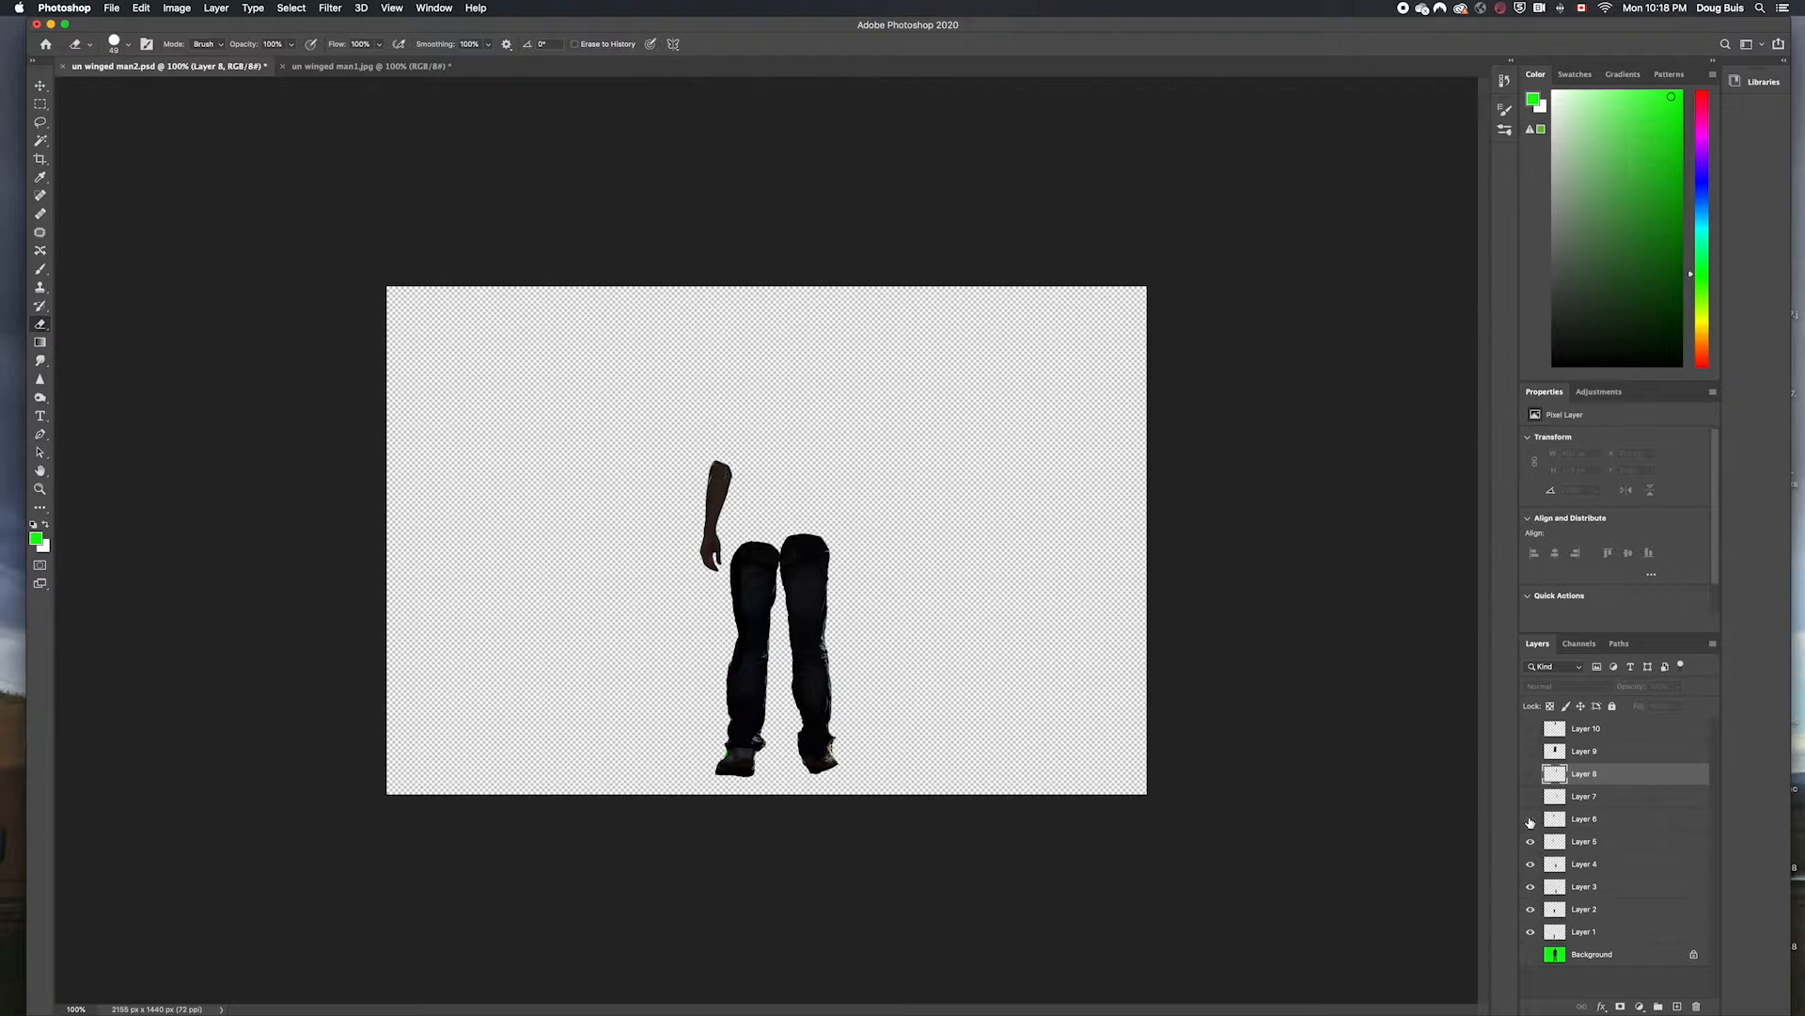
pyautogui.click(1530, 842)
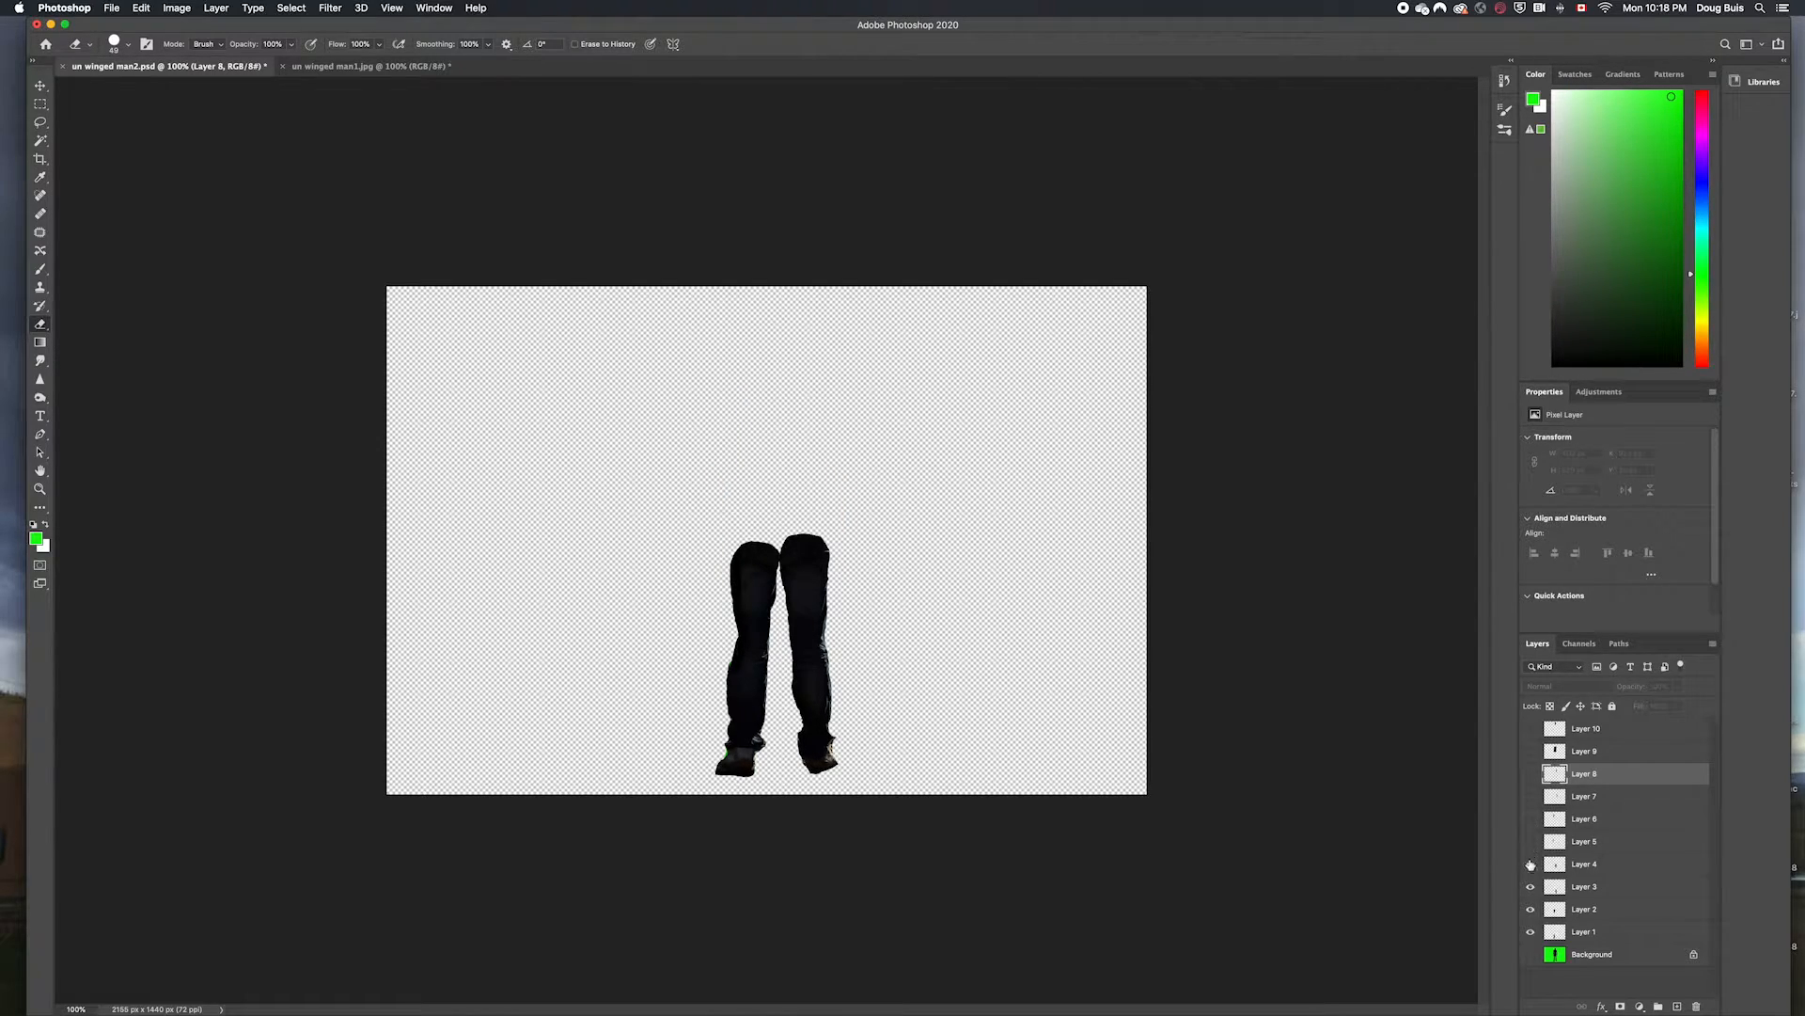
pyautogui.click(1530, 865)
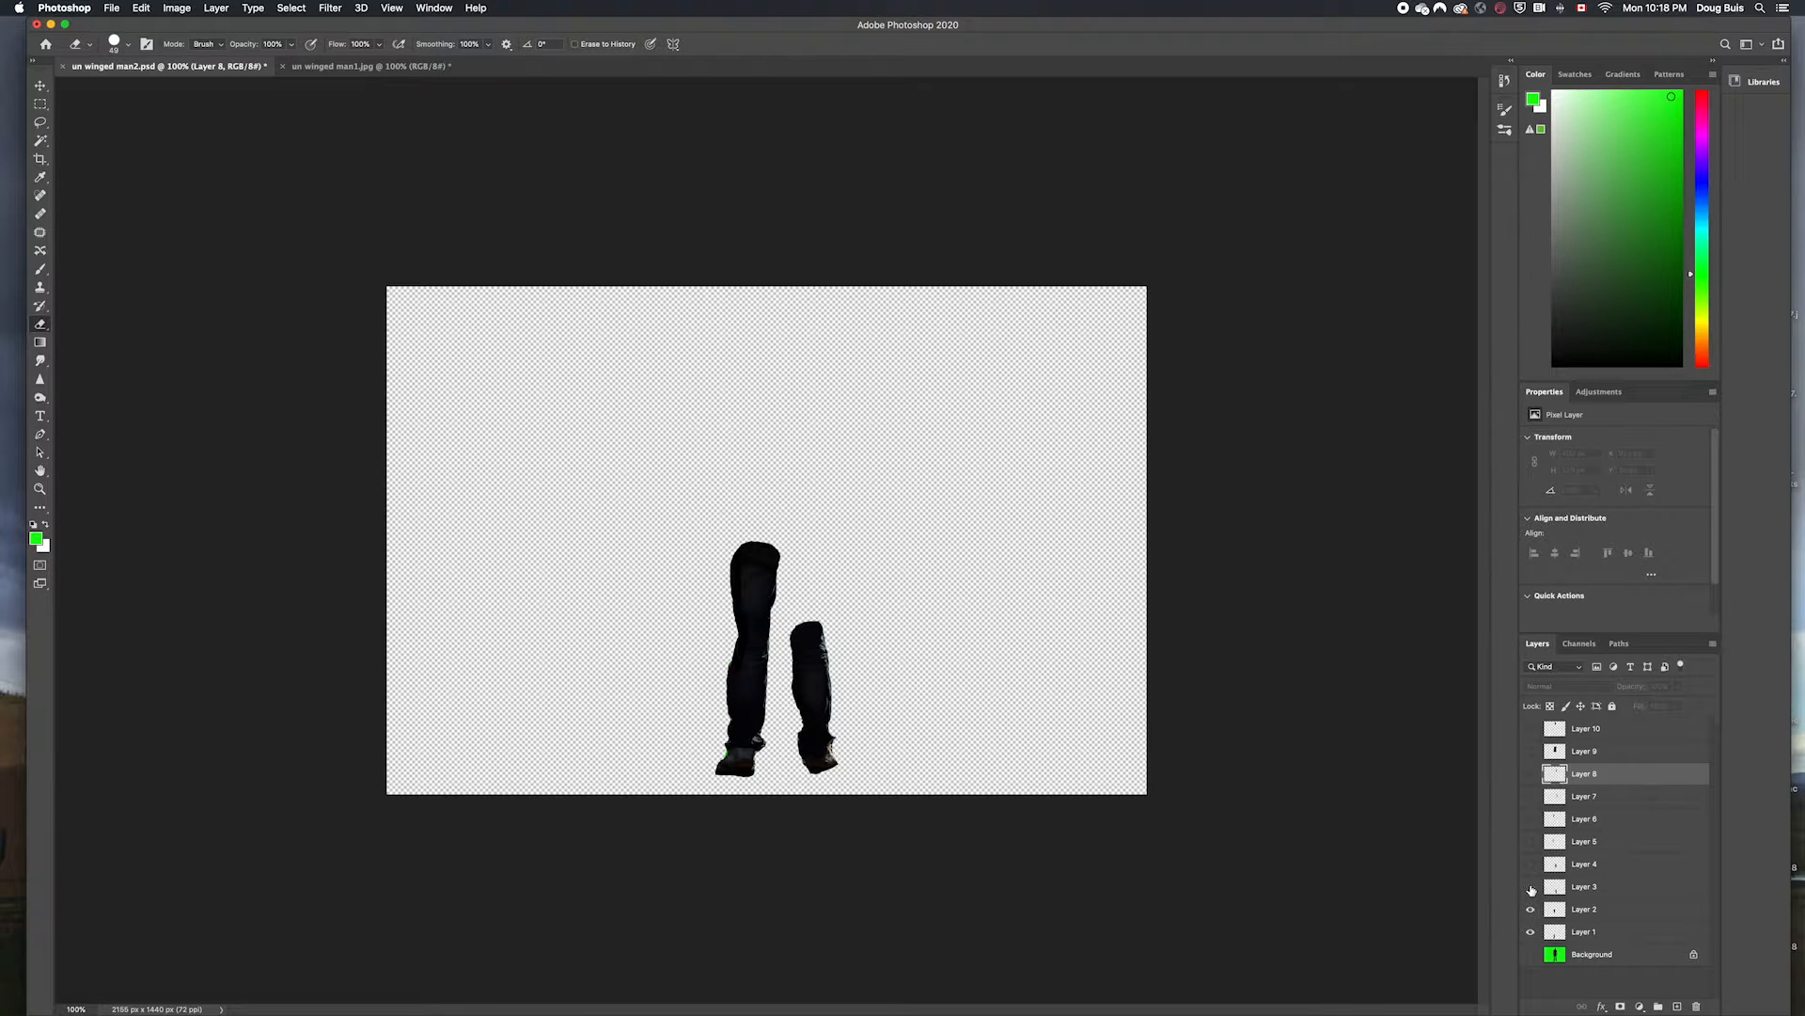
pyautogui.click(1531, 888)
pyautogui.click(1530, 911)
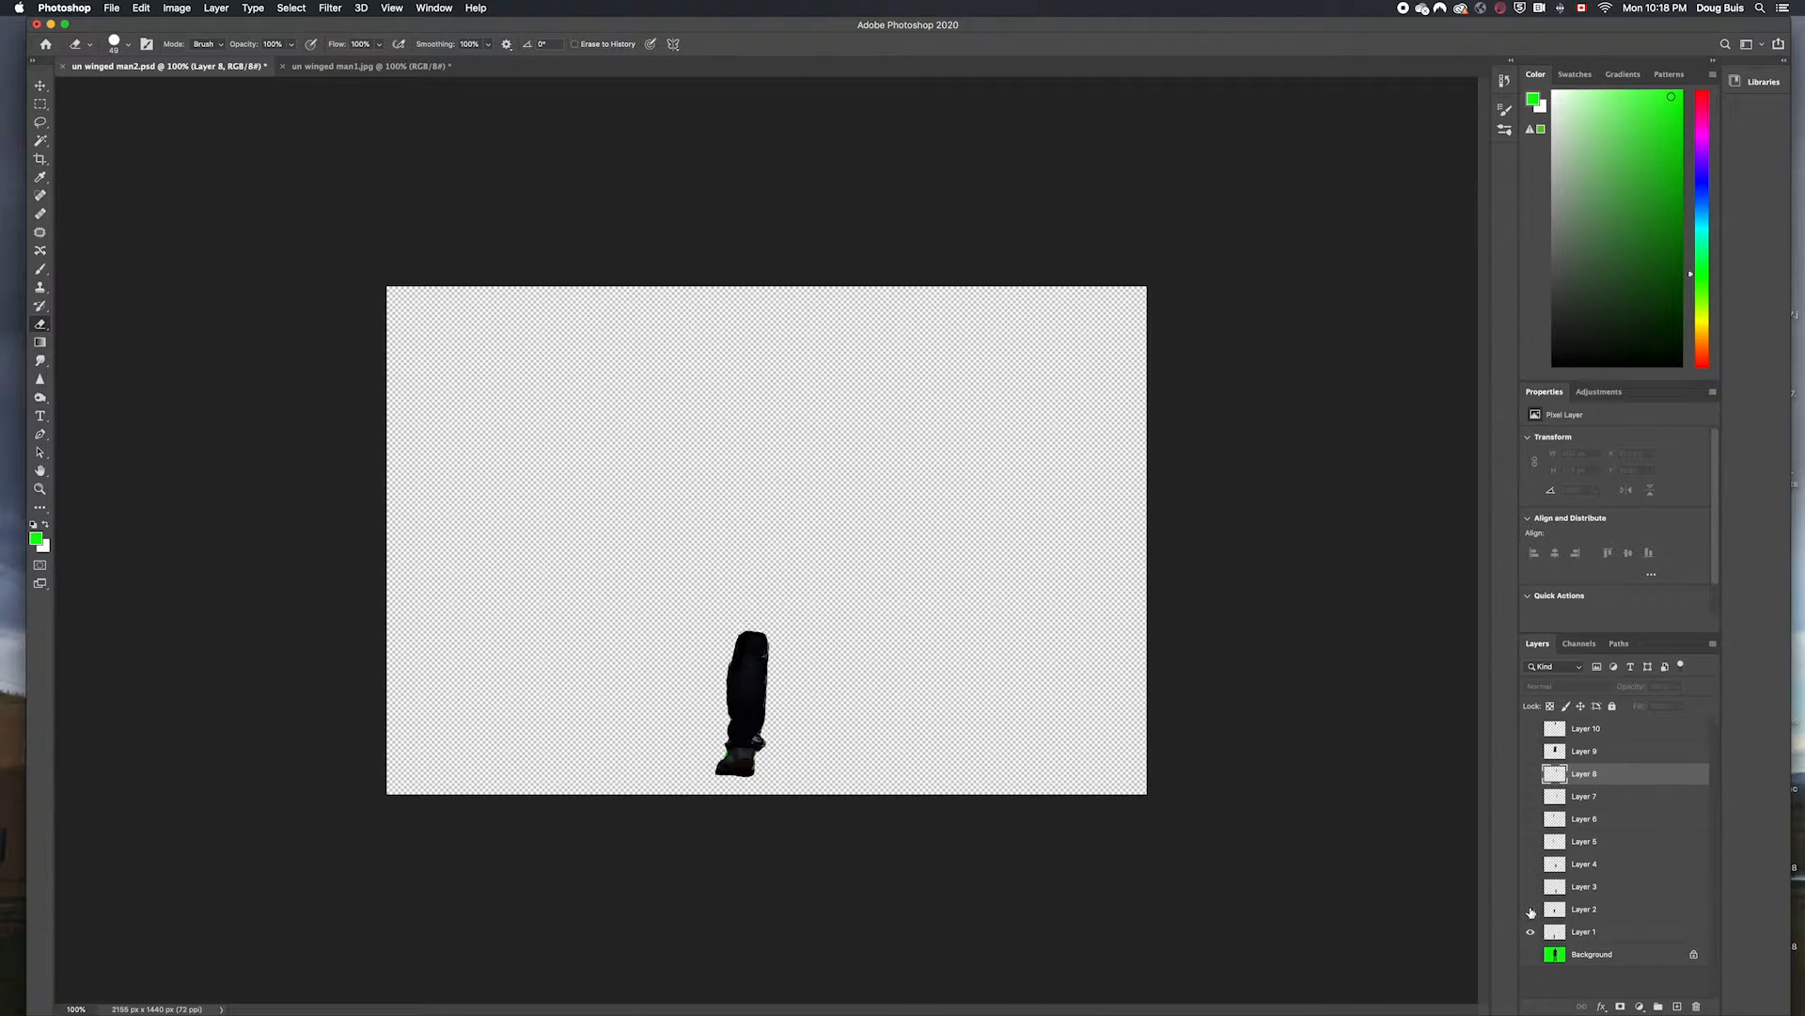
pyautogui.click(1531, 933)
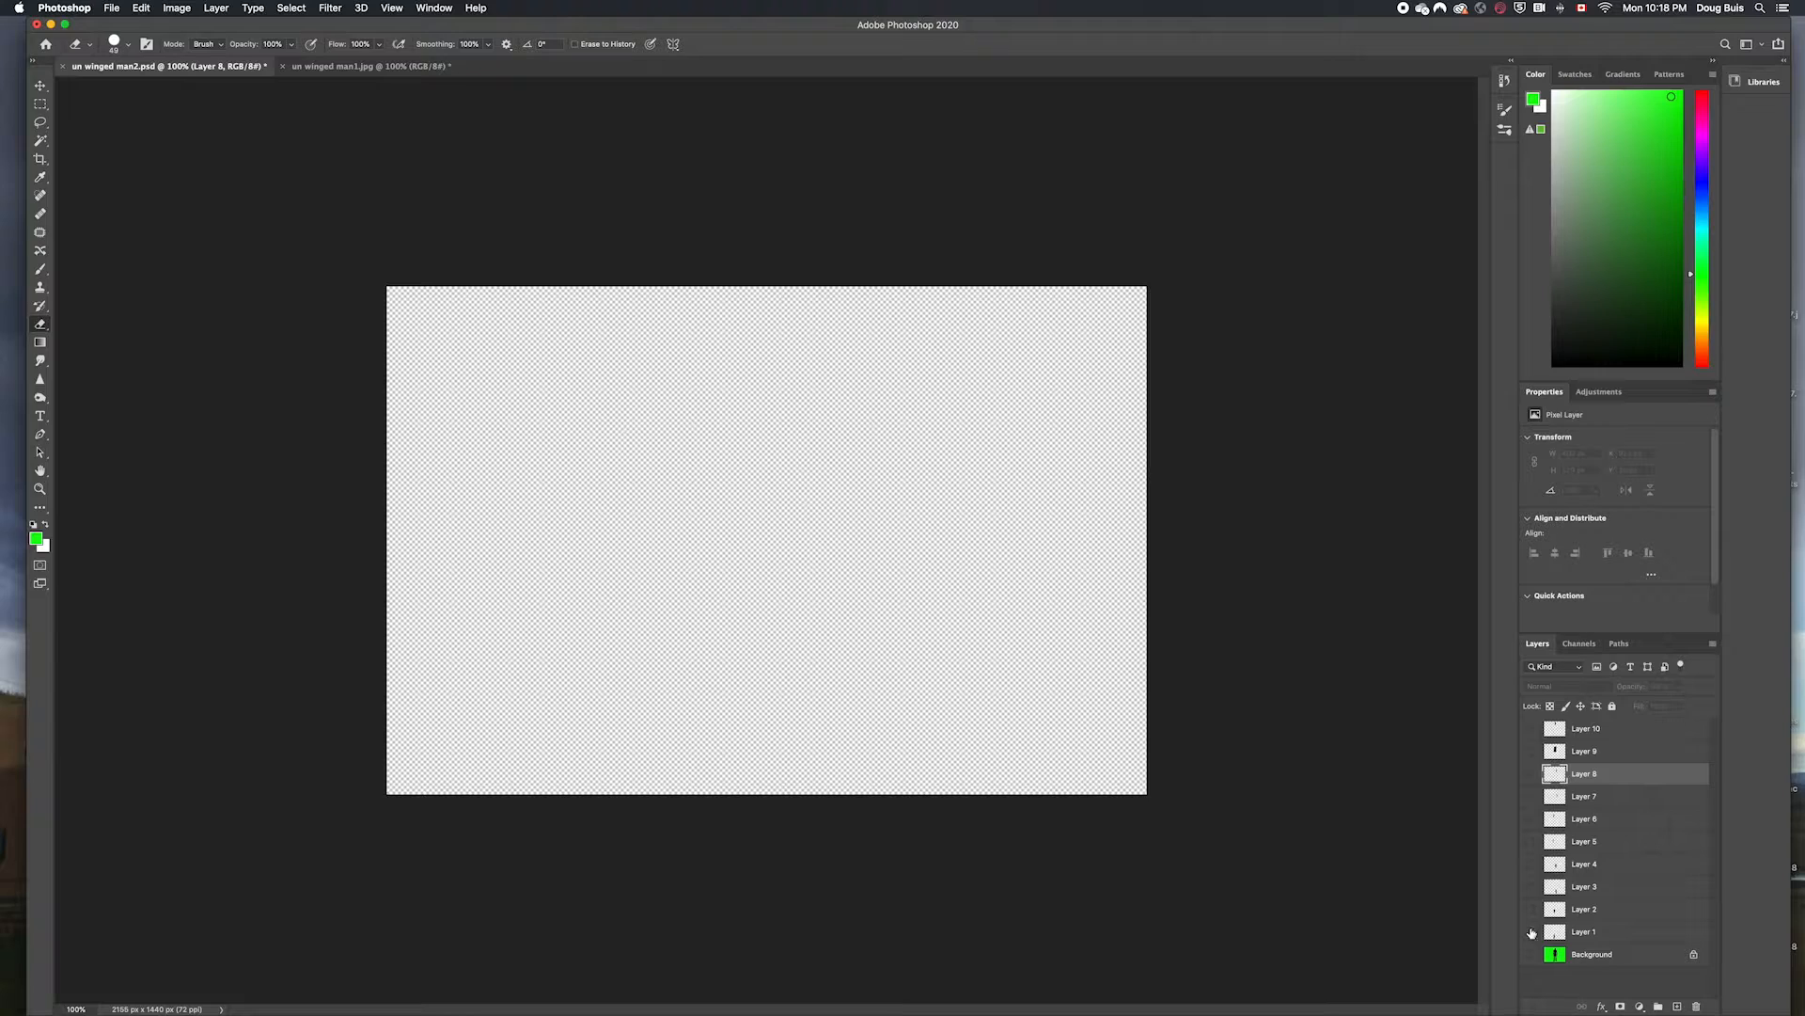
# Show the layers again one by one from Layer 1 up to Layer 10 to rebuild the figure.
pyautogui.click(1531, 933)
pyautogui.click(1530, 910)
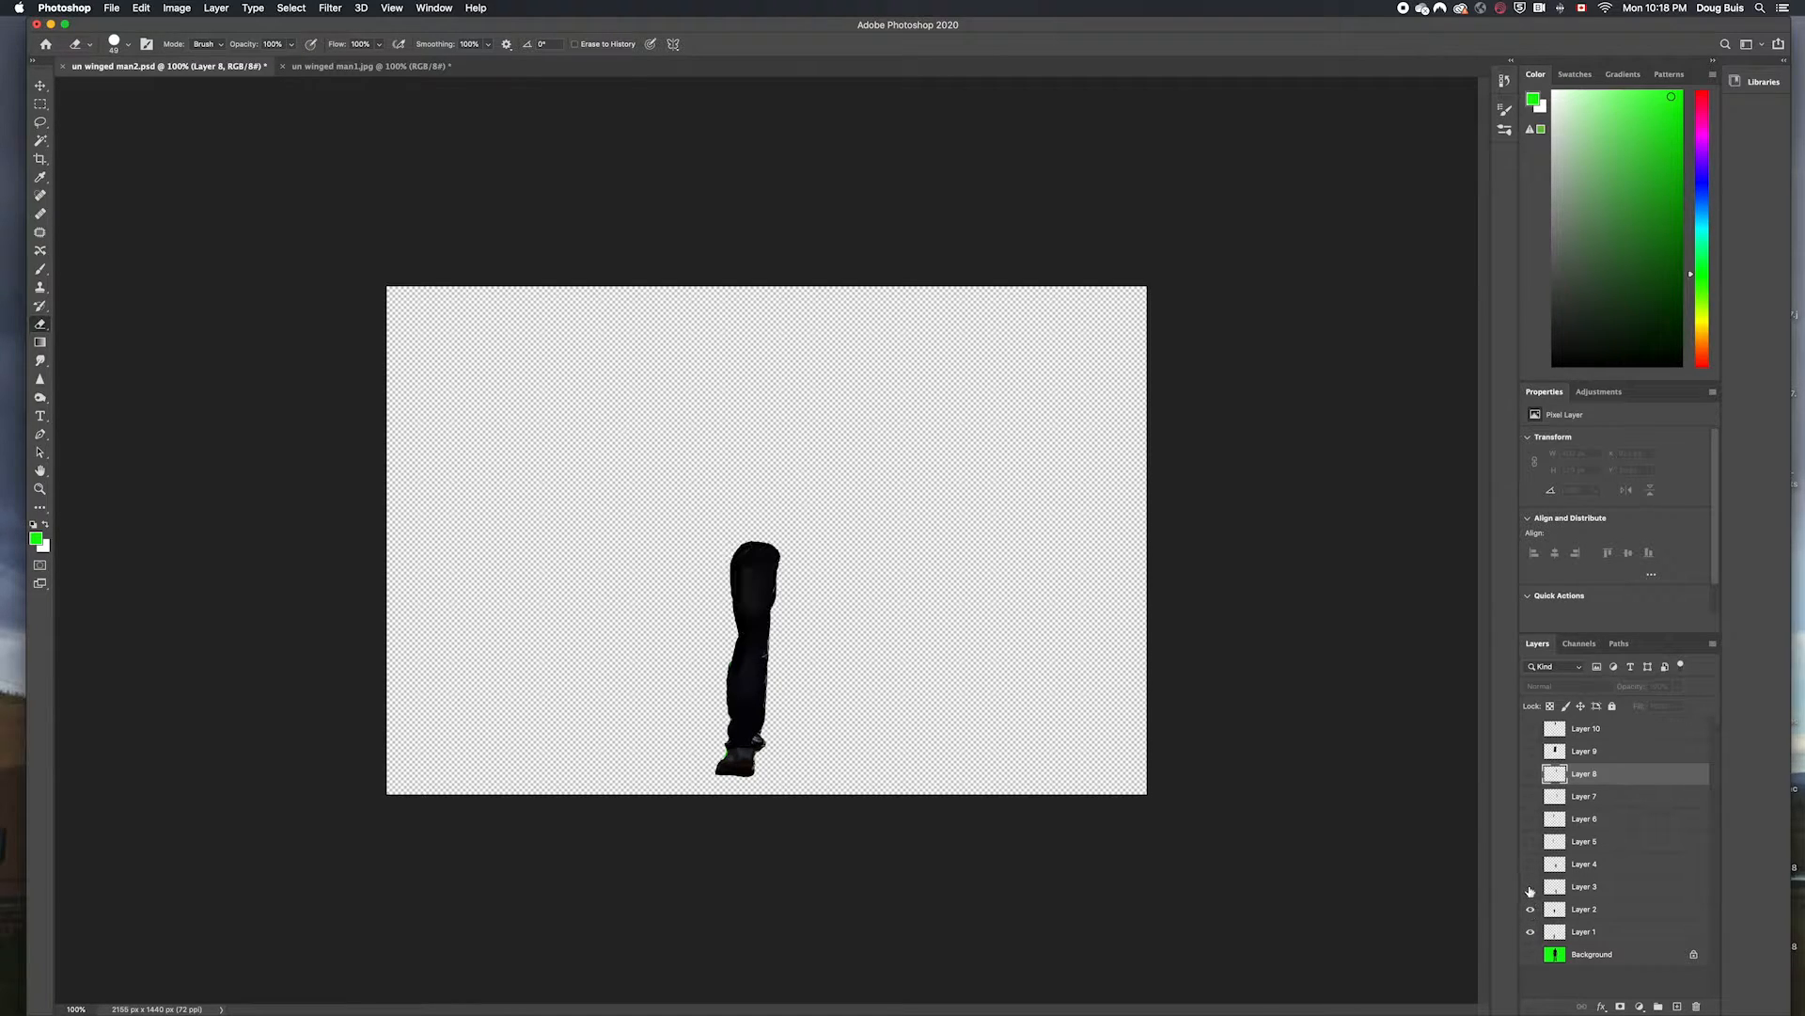
pyautogui.click(1531, 887)
pyautogui.click(1530, 866)
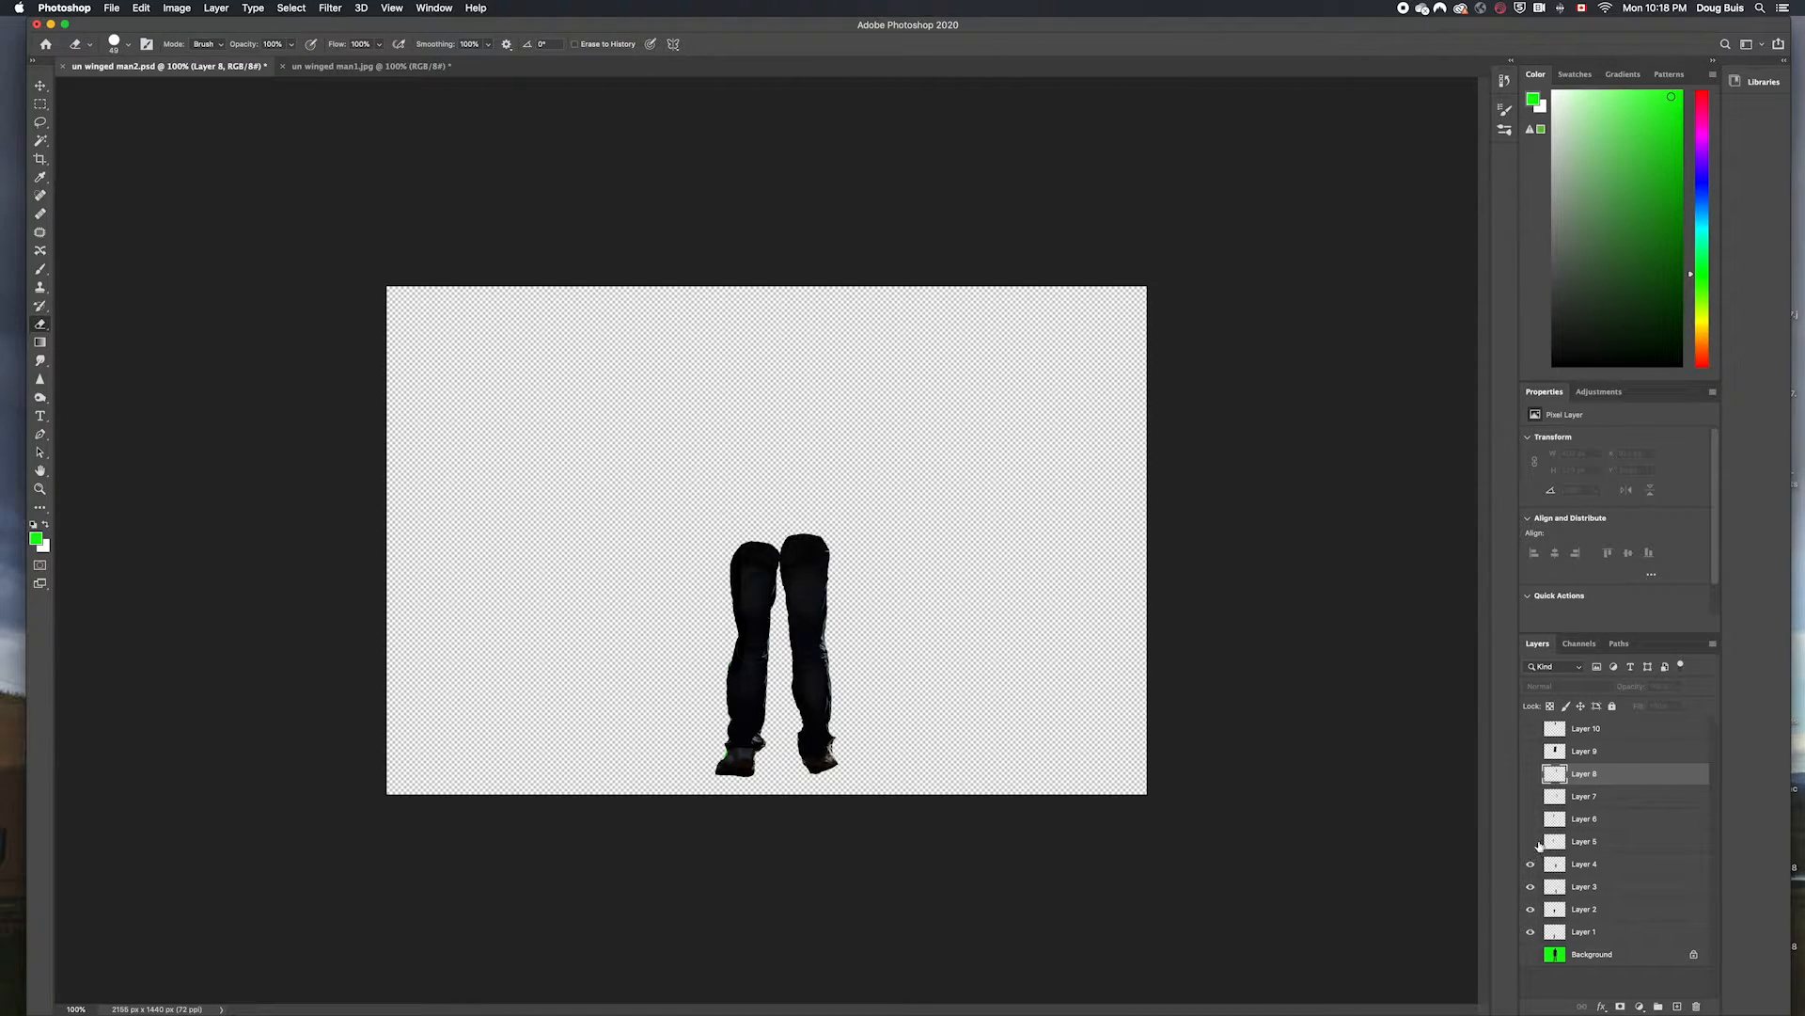
pyautogui.click(1530, 842)
pyautogui.click(1531, 819)
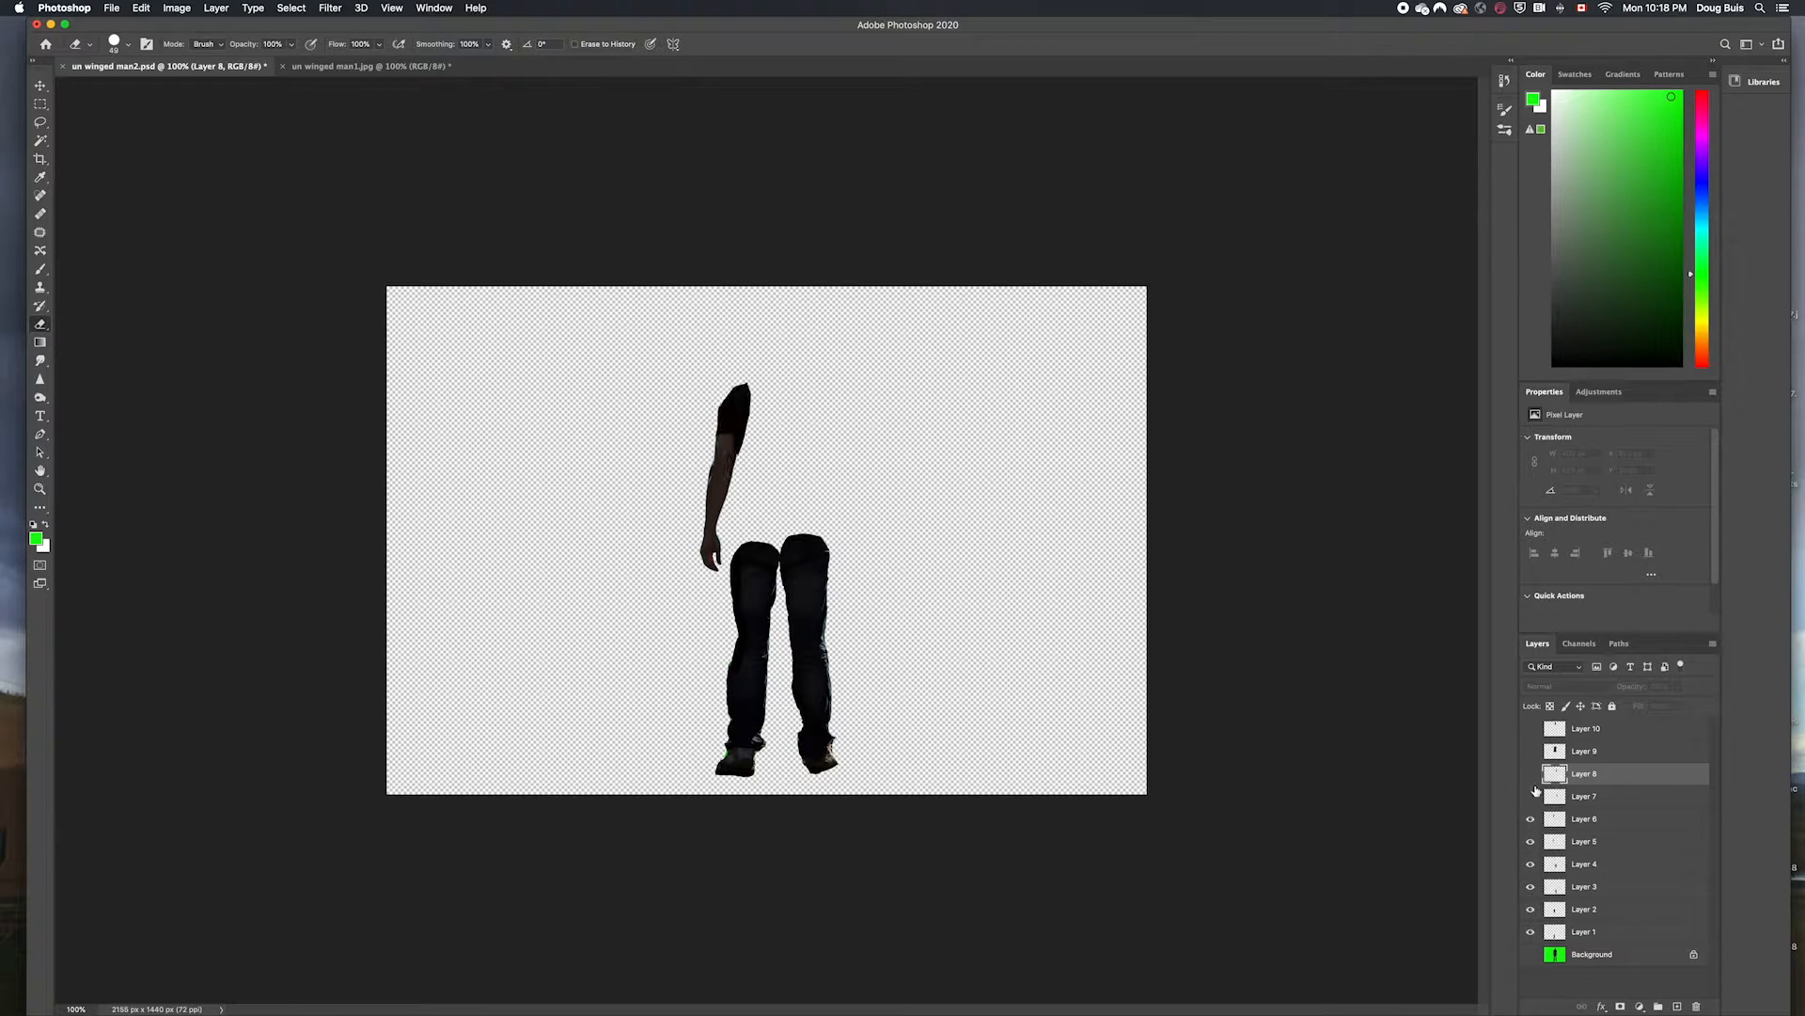
pyautogui.click(1530, 796)
pyautogui.click(1531, 774)
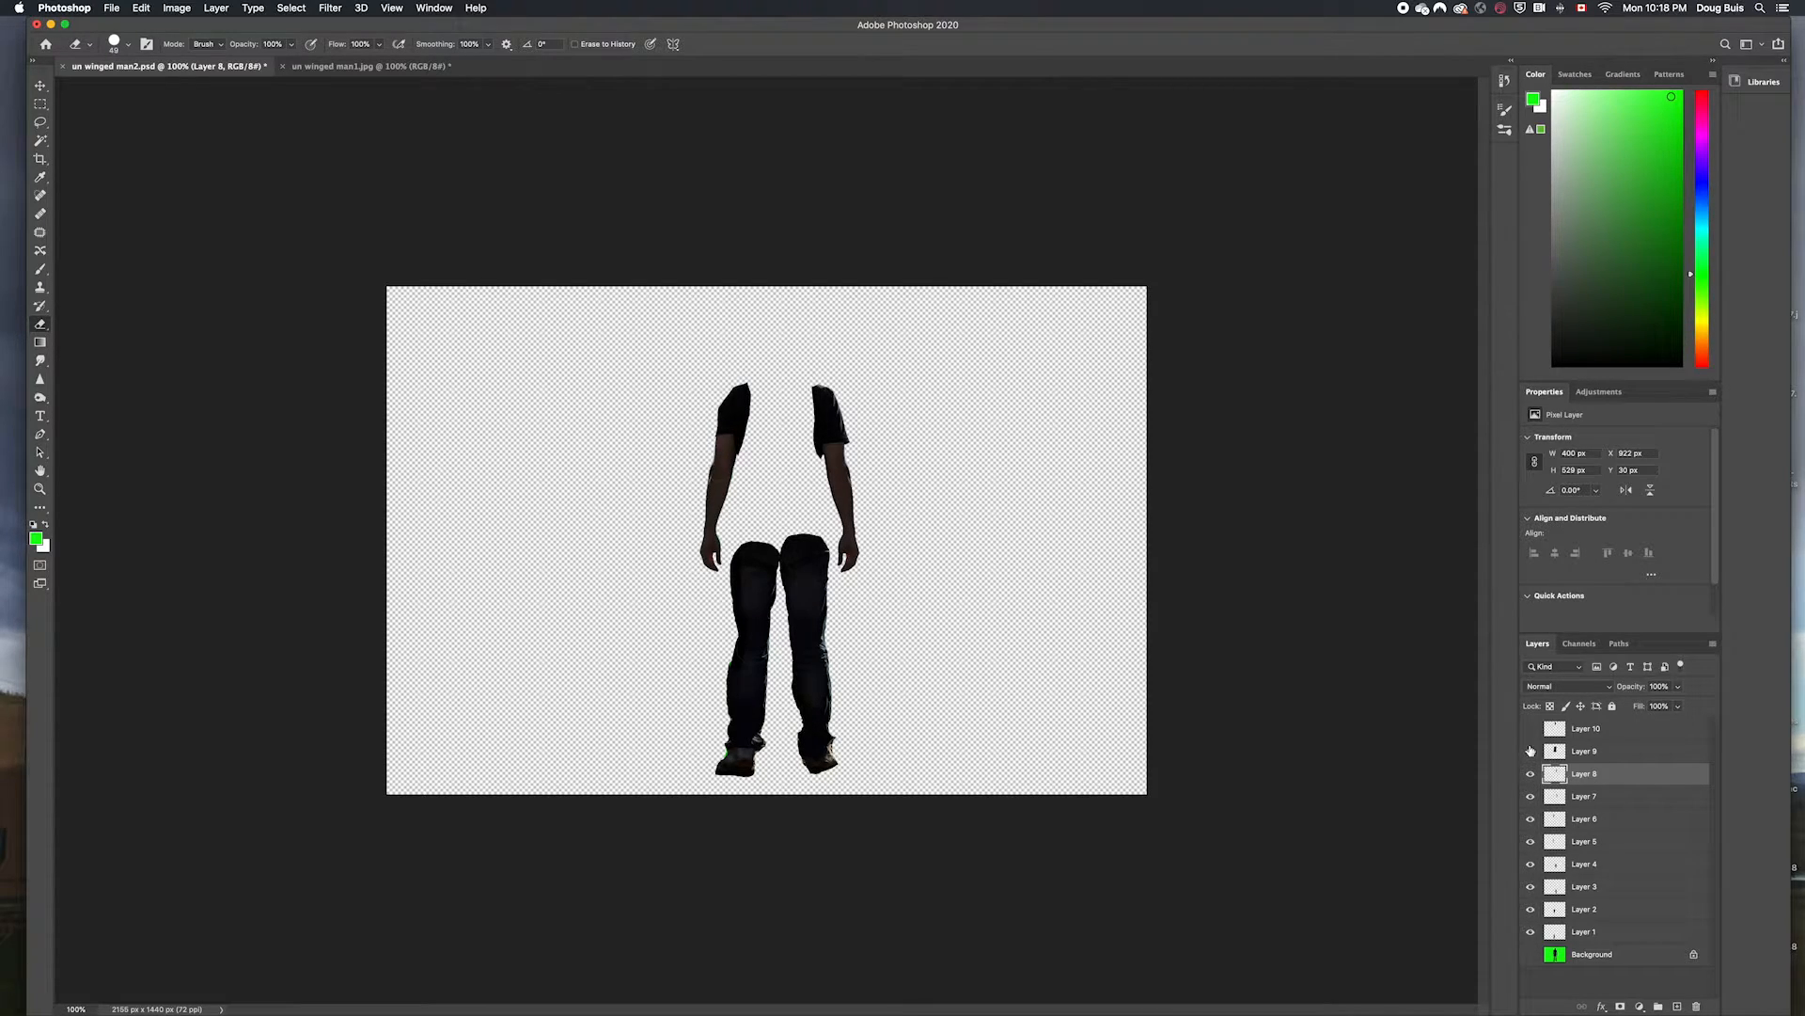
pyautogui.click(1531, 751)
pyautogui.click(1531, 731)
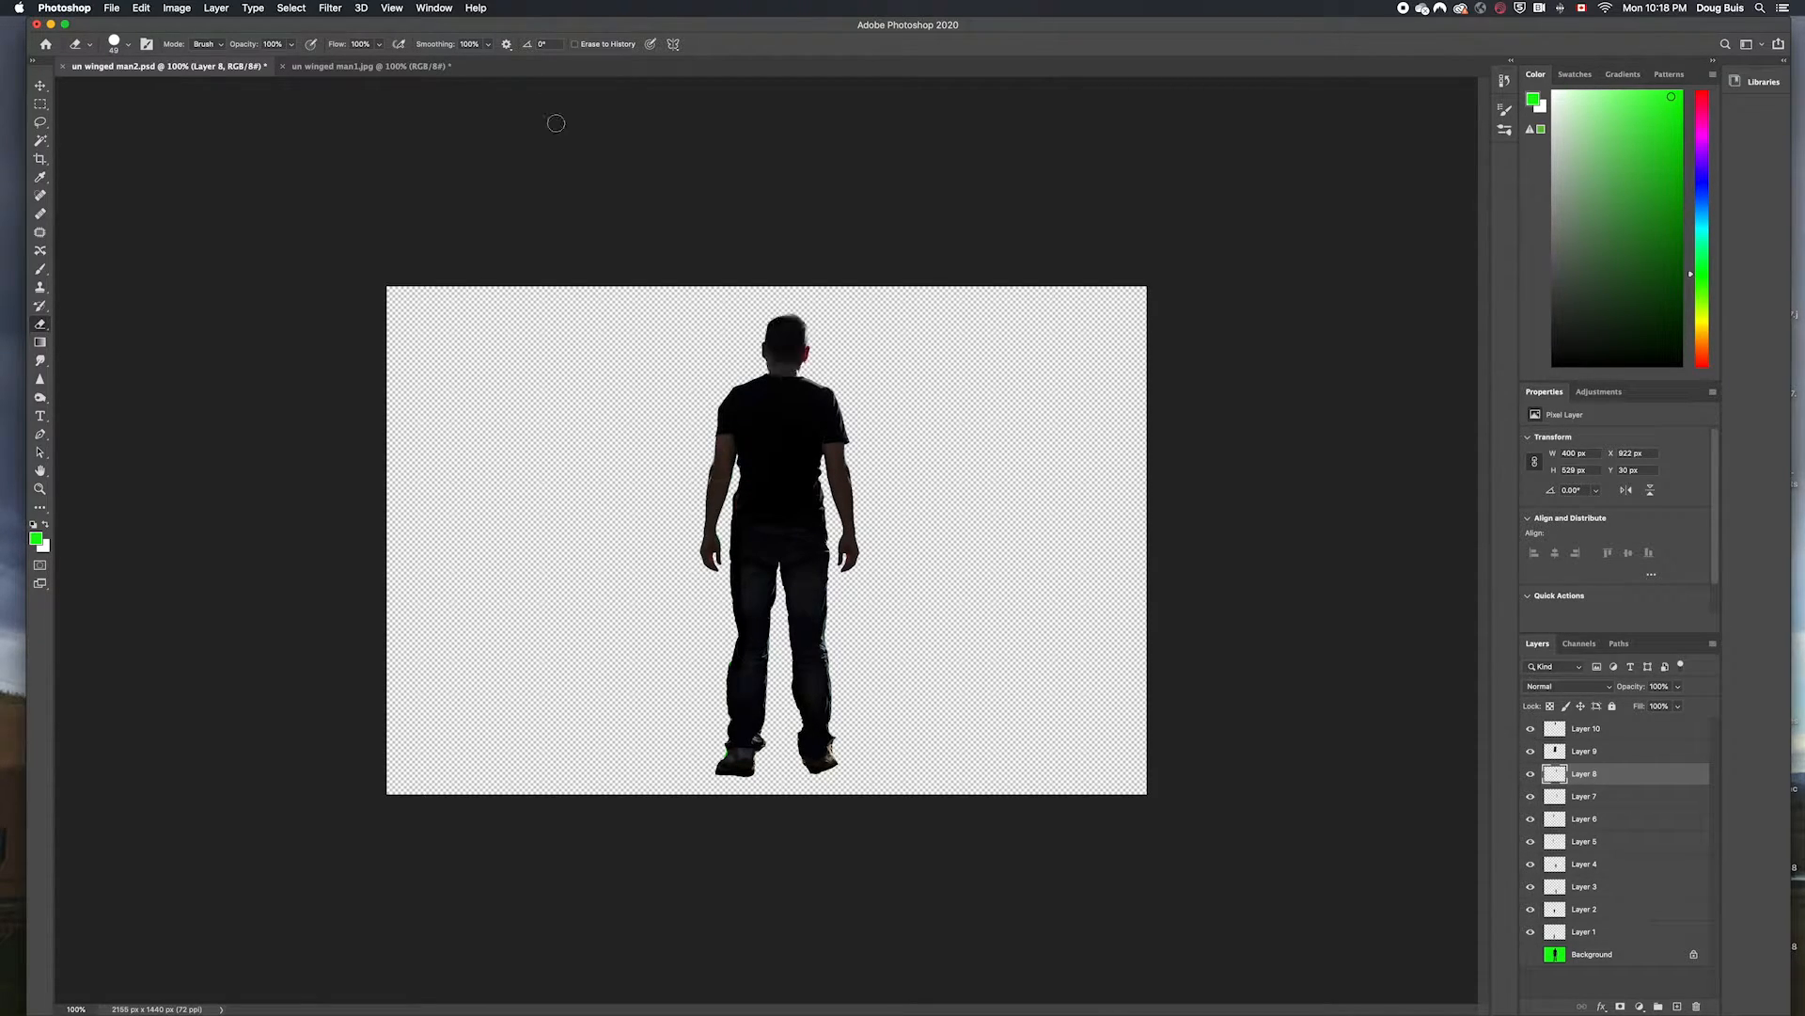
# In the un winged man1.jpg document, select the whole canvas with the Rectangular Marquee and copy it to a new layer.
pyautogui.click(376, 67)
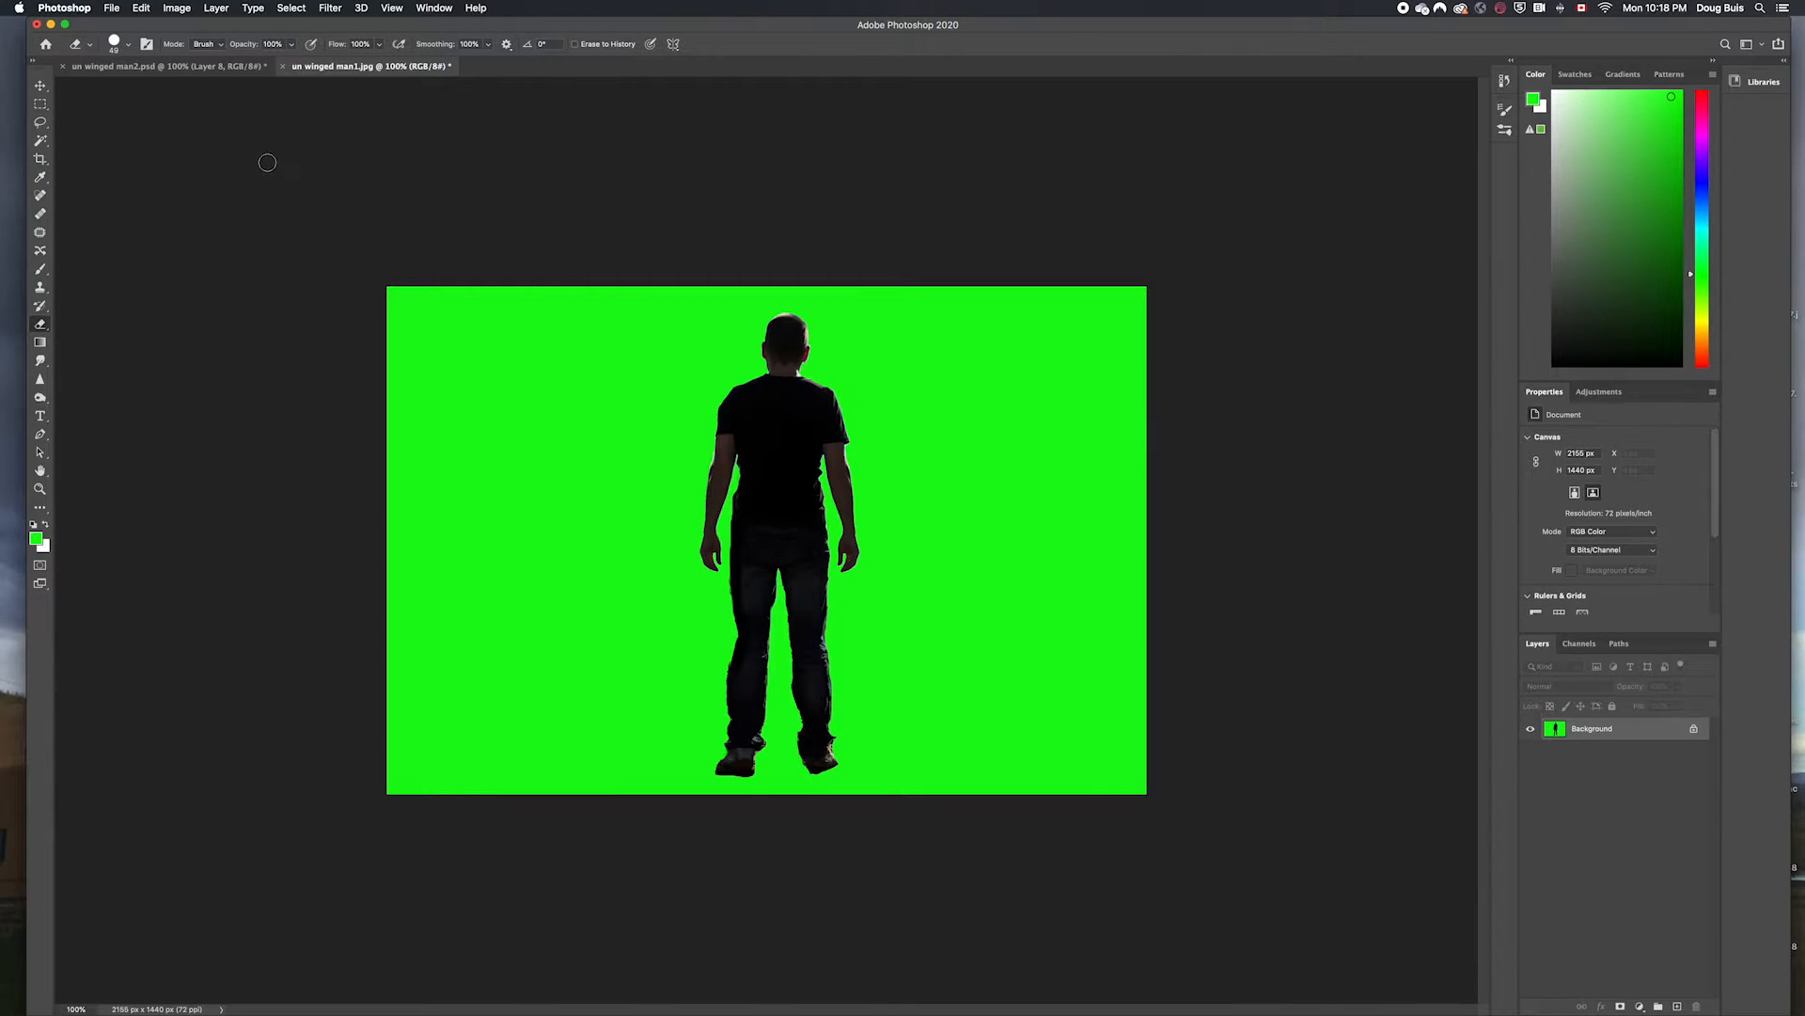
pyautogui.click(43, 110)
pyautogui.moveTo(387, 286); pyautogui.dragTo(1273, 878)
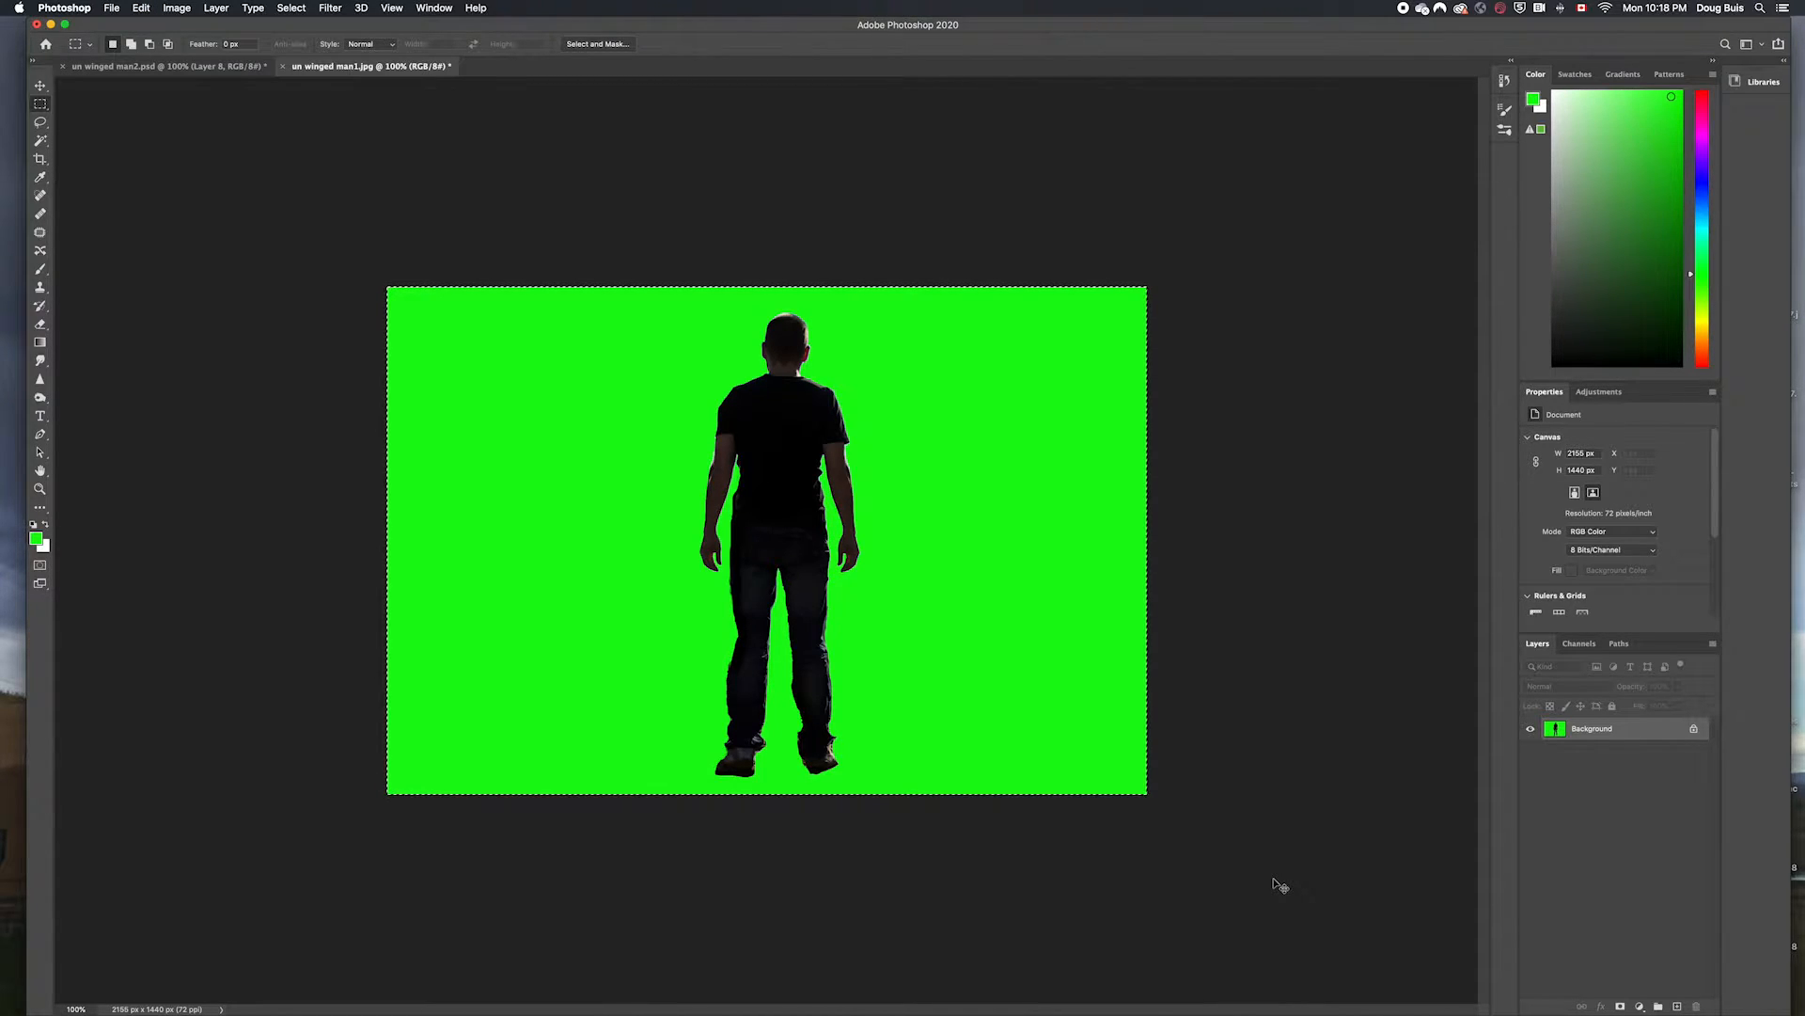
pyautogui.press('super+j')
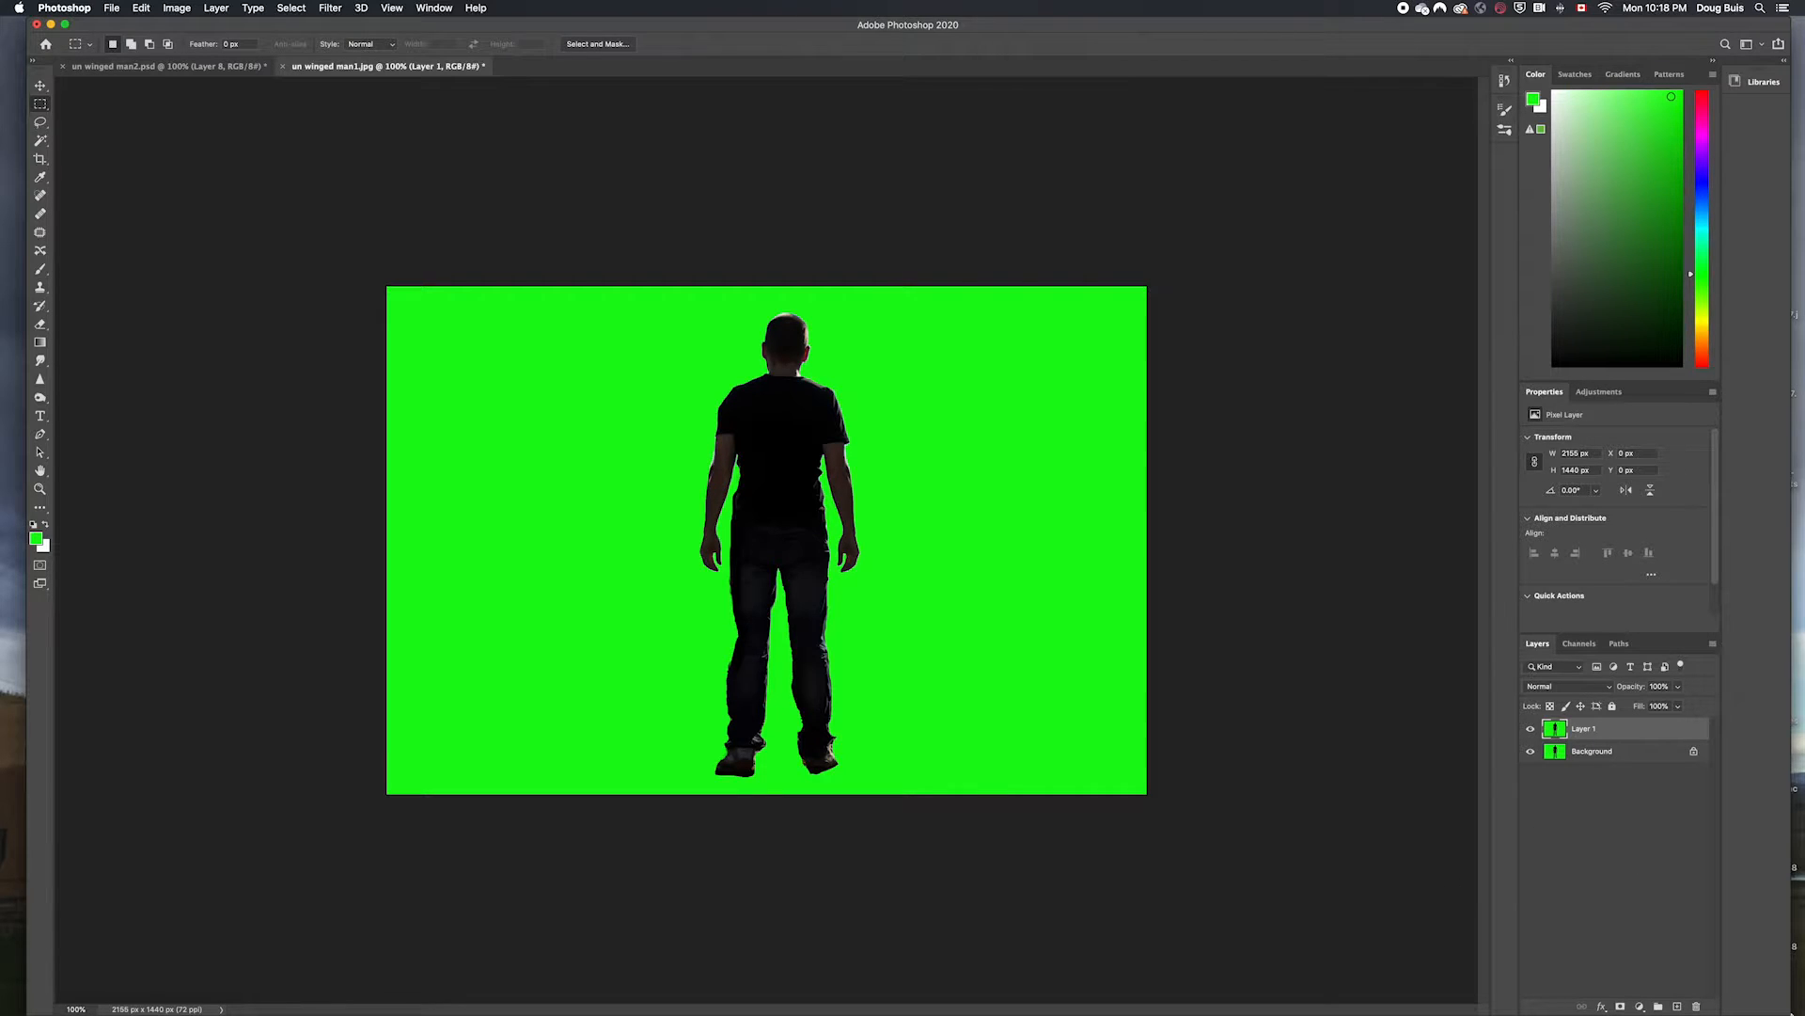
# Duplicate the copied layer nine more times, making ten copies above the Background.
pyautogui.press('super+j')
pyautogui.press('super+j')
pyautogui.press('super+j')
pyautogui.press('super+j')
pyautogui.press('super+j')
pyautogui.press('super+j')
pyautogui.press('super+j')
pyautogui.press('super+j')
pyautogui.press('super+j')
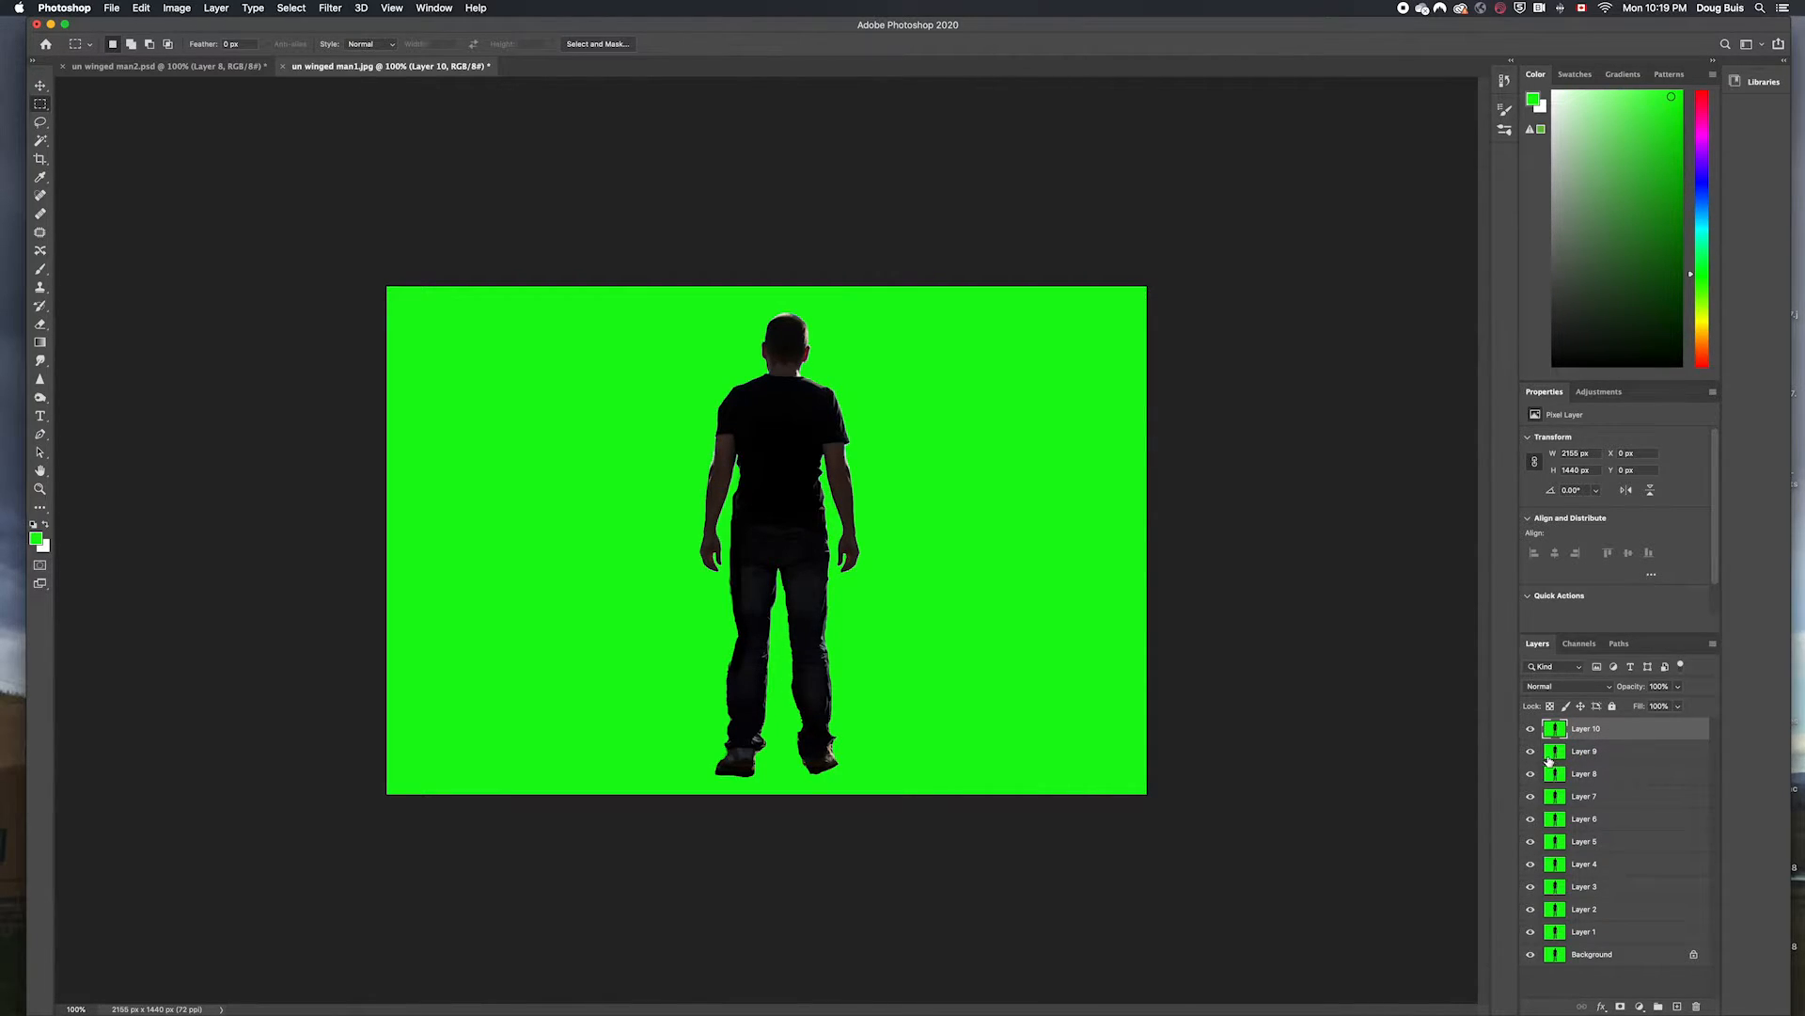
# Hide Layer 9 down to the Background, leaving only Layer 10 visible.
pyautogui.moveTo(1531, 751); pyautogui.dragTo(1530, 957)
pyautogui.click(1531, 730)
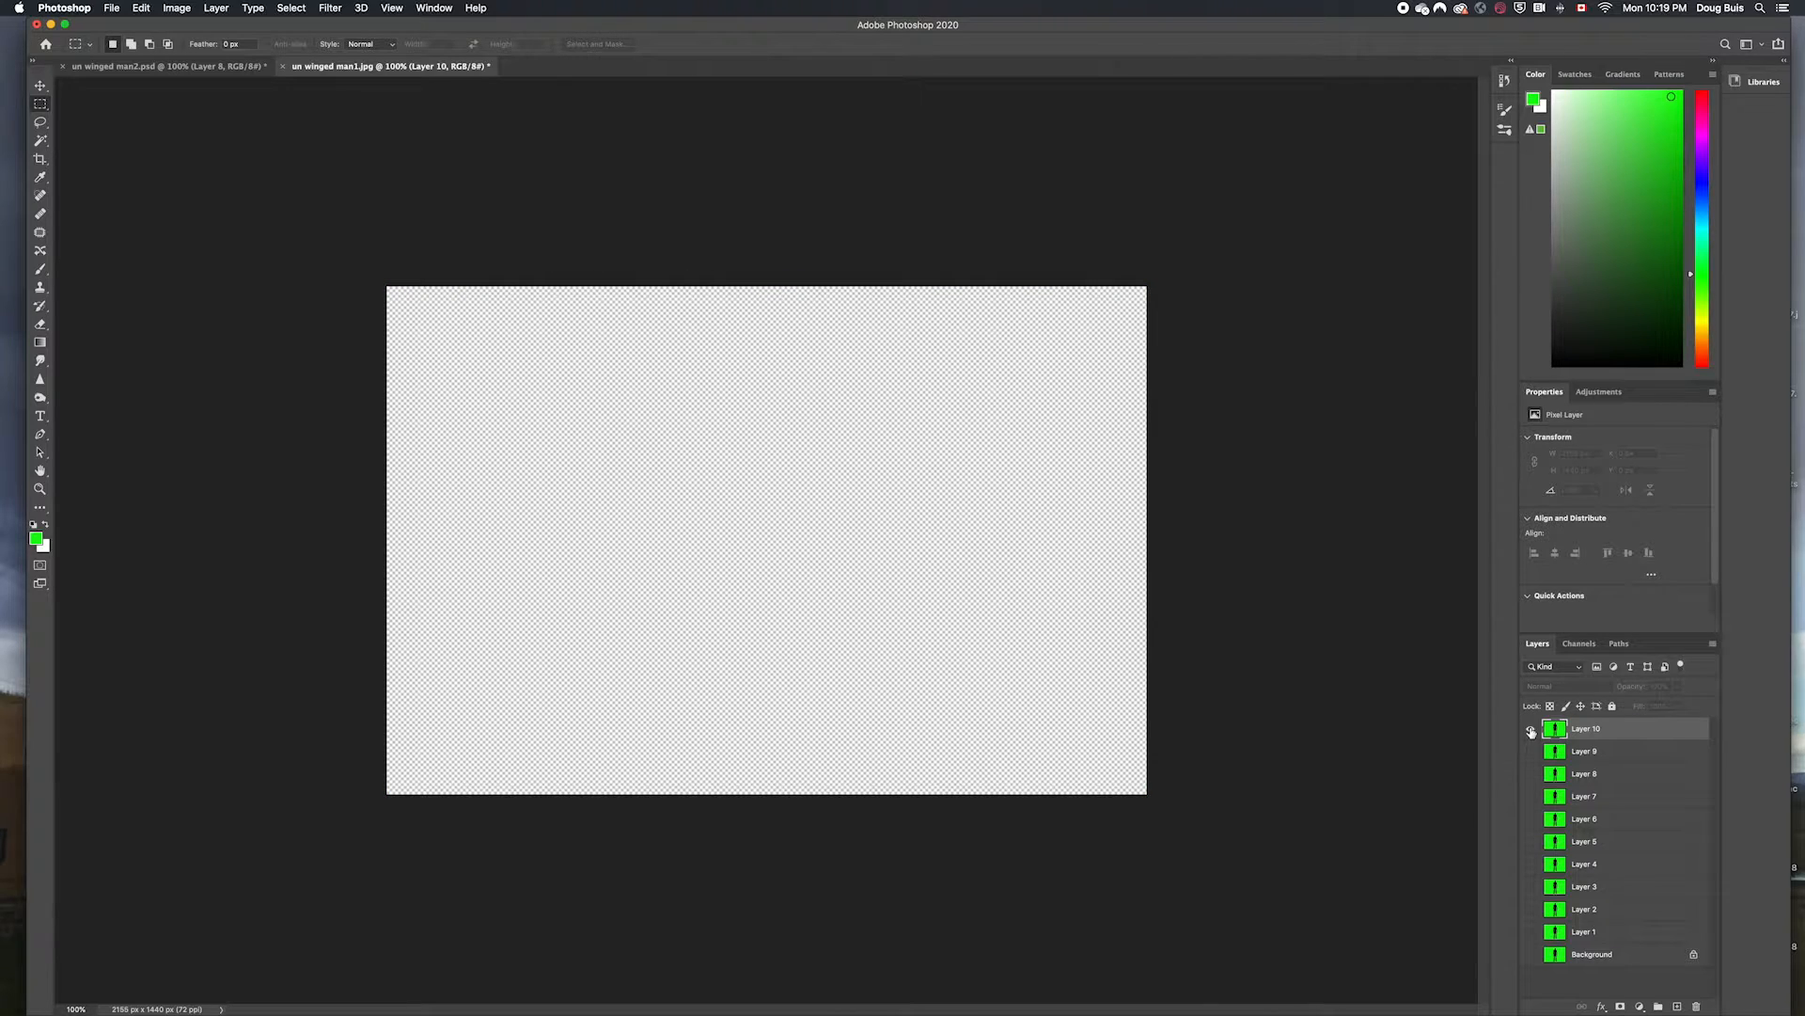
pyautogui.click(1531, 730)
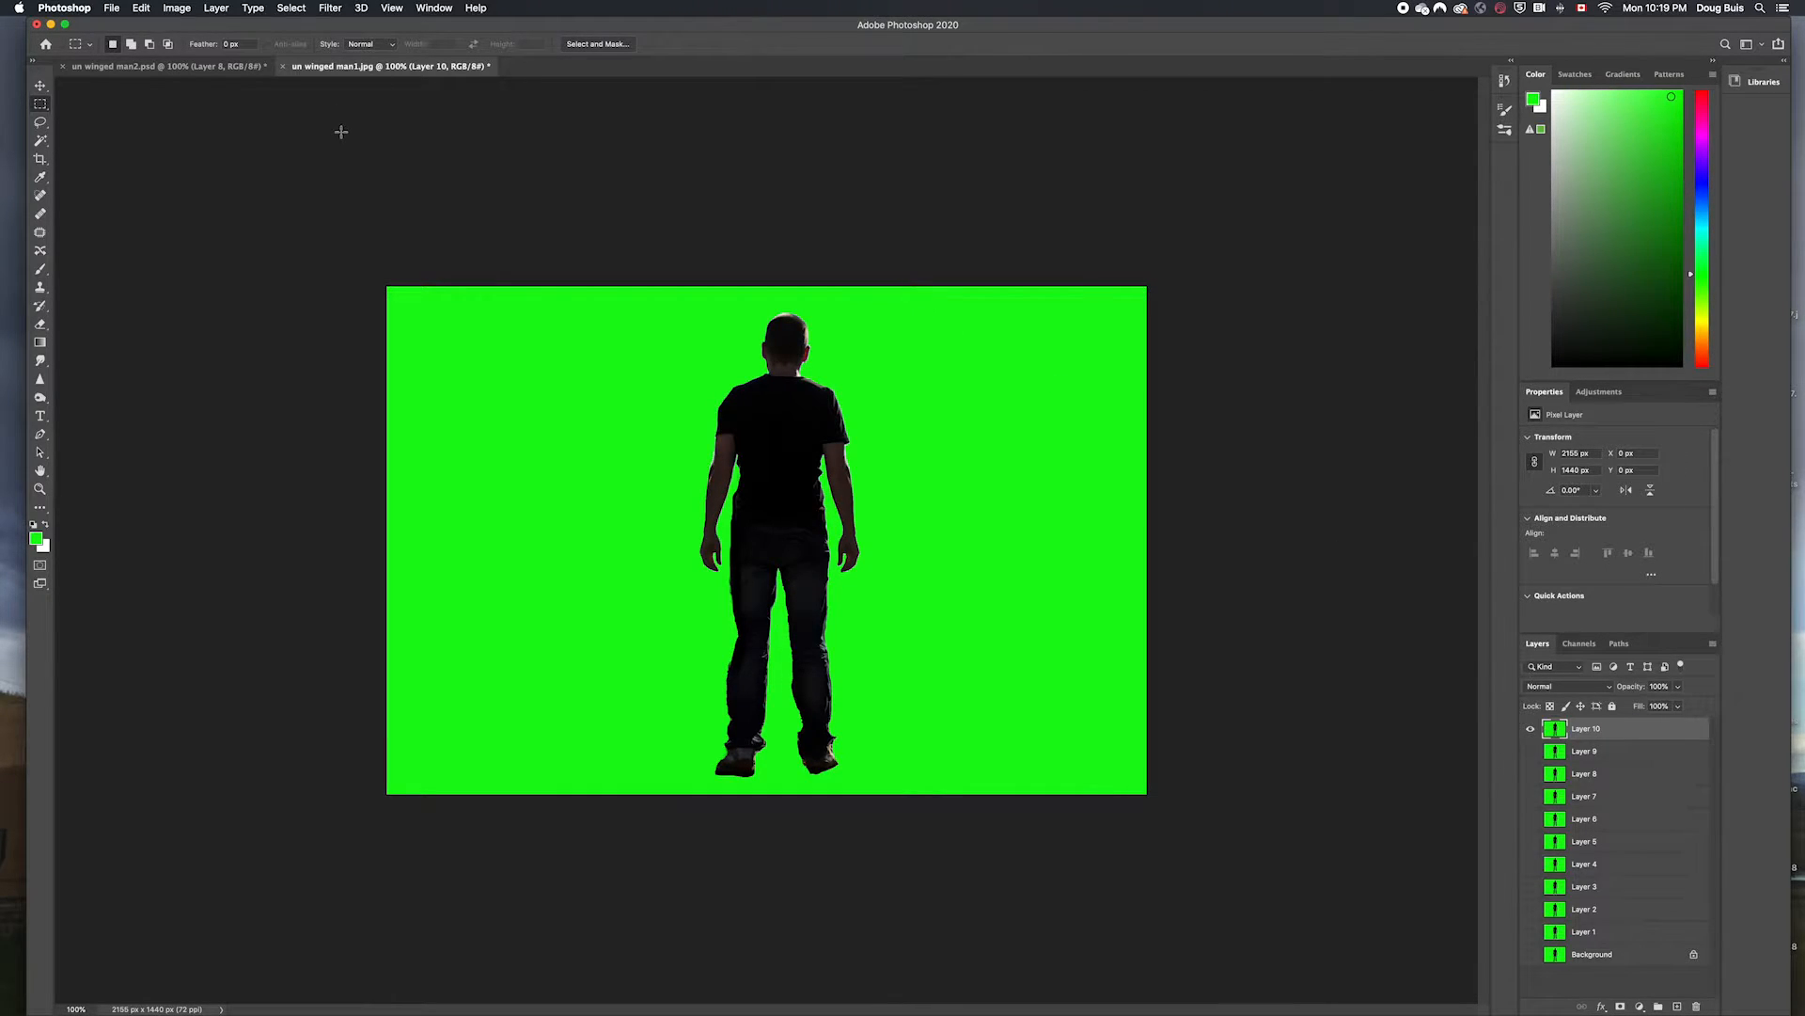
# Choose the Brush tool and keep the background's green, 1cf916, as the foreground color.
pyautogui.click(40, 271)
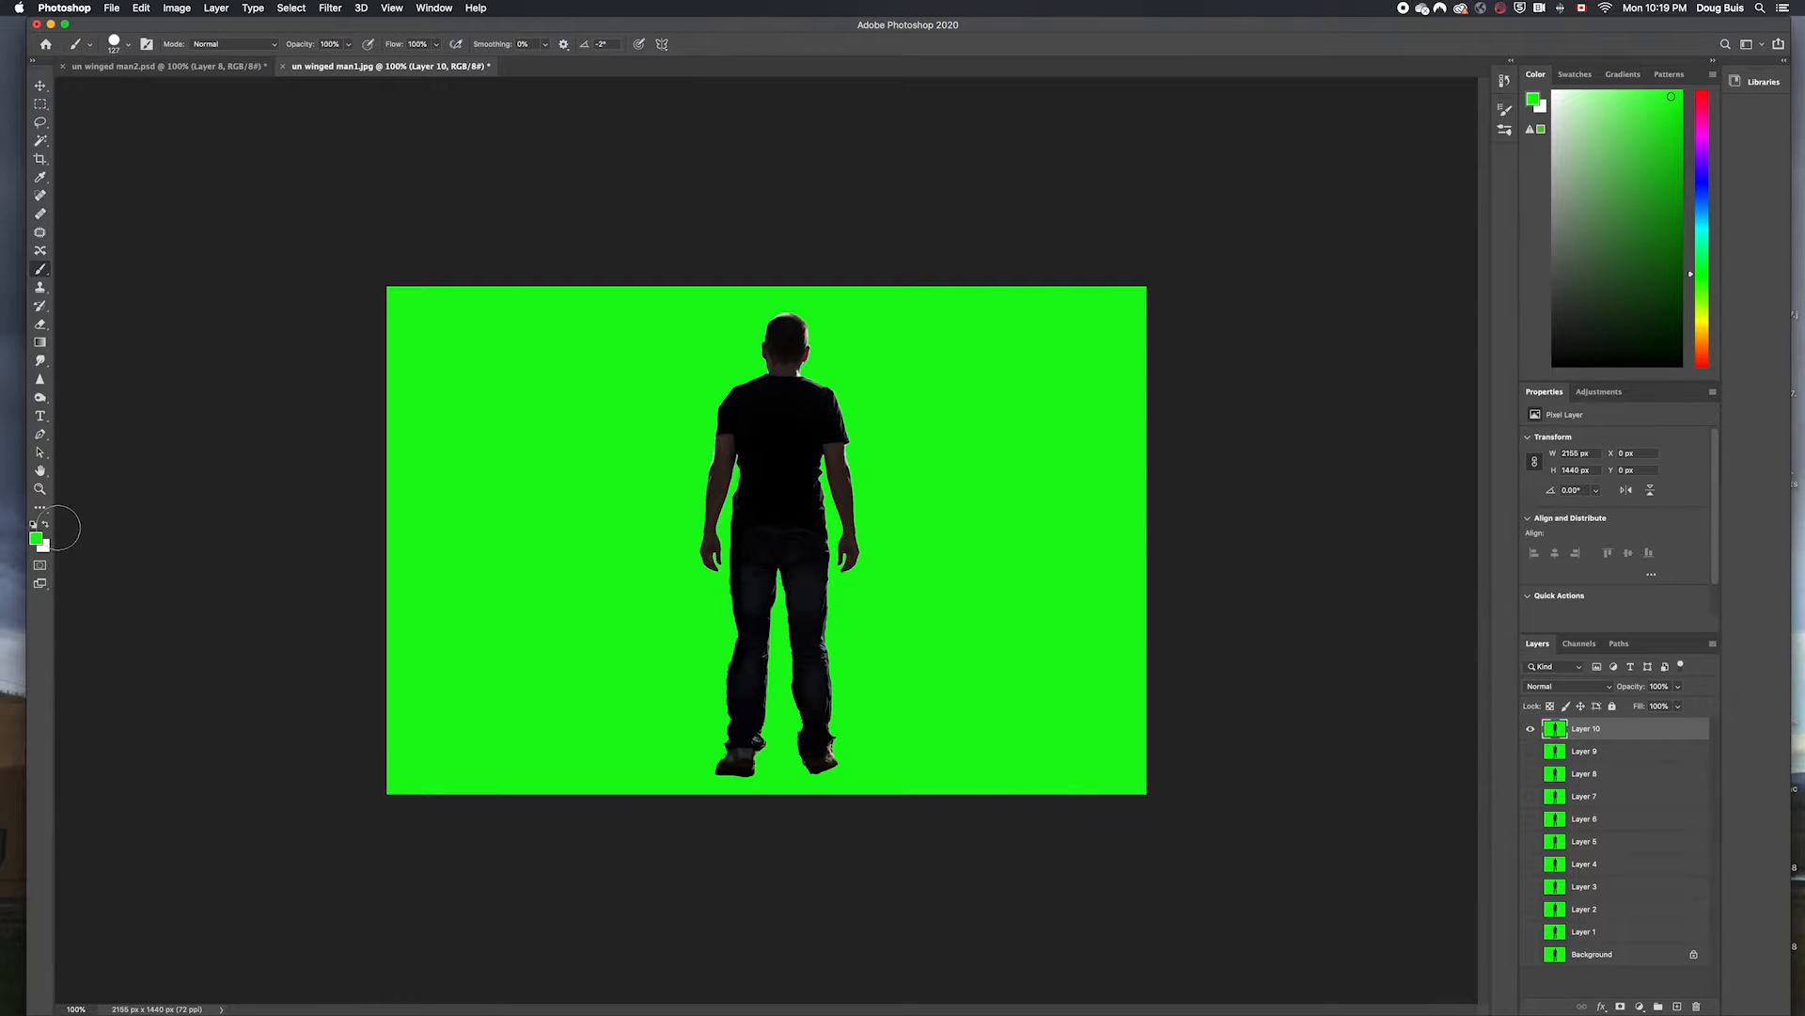
pyautogui.click(37, 537)
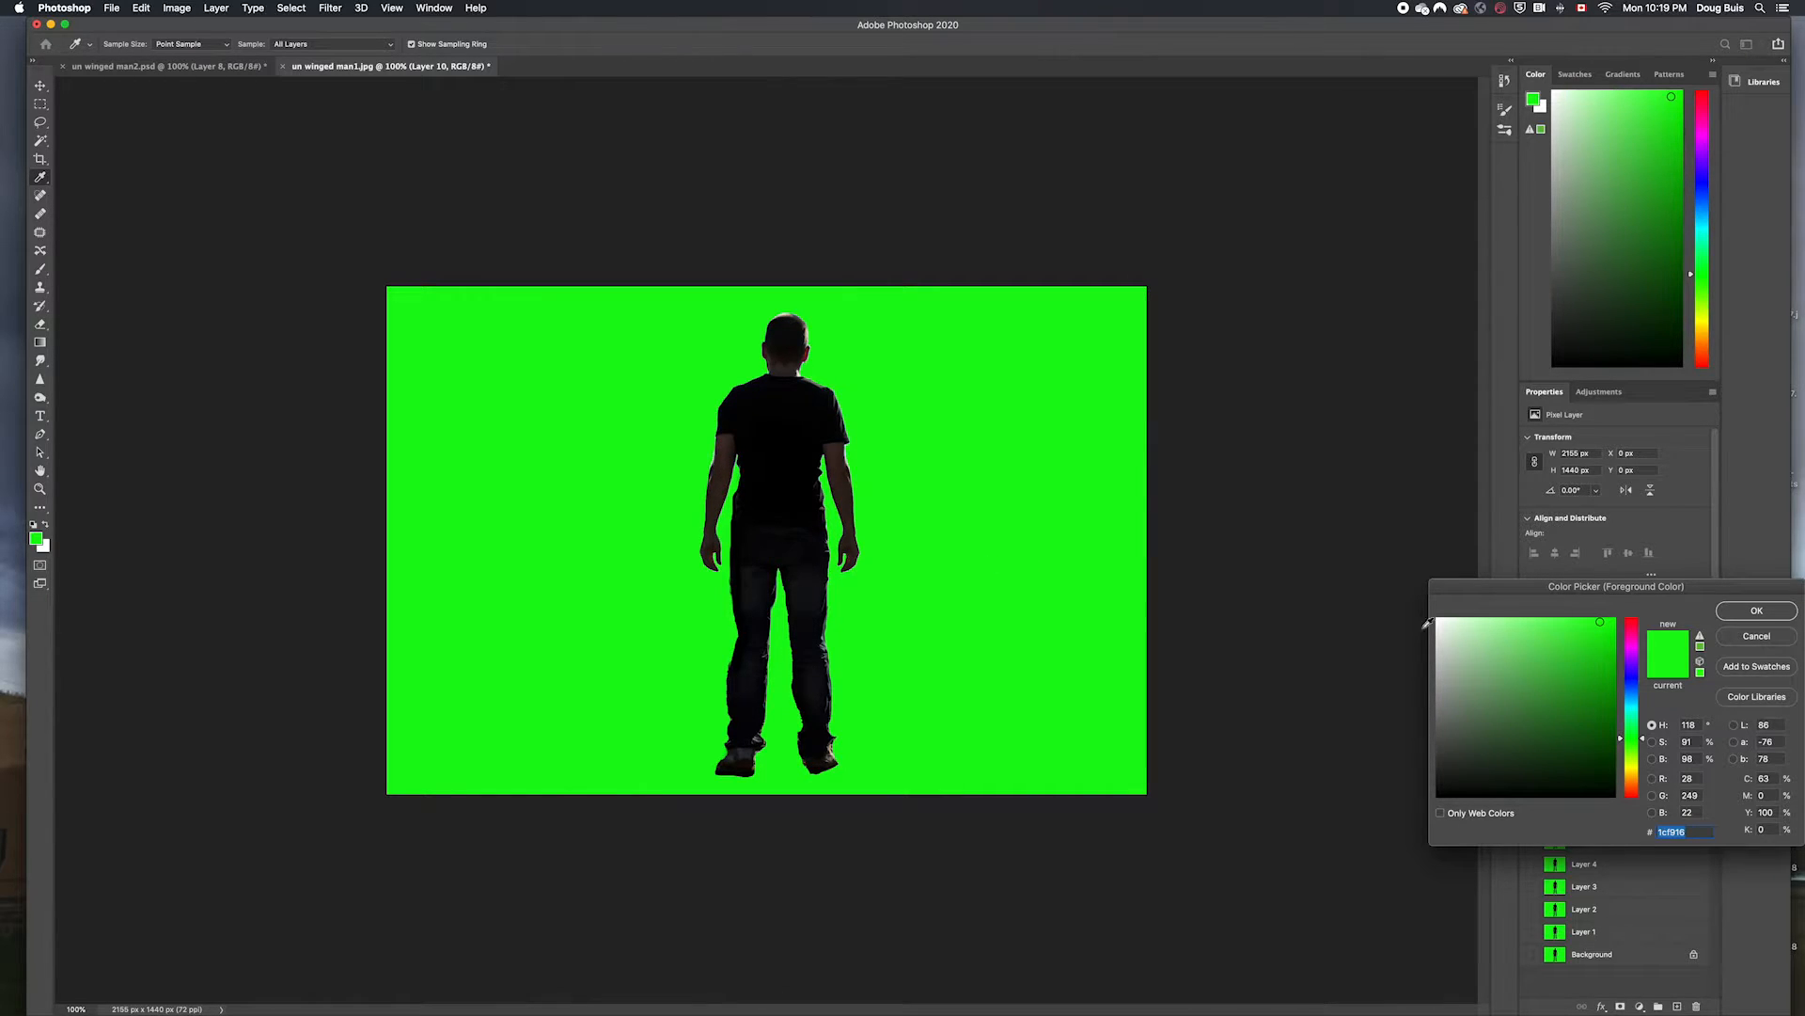
pyautogui.click(1757, 611)
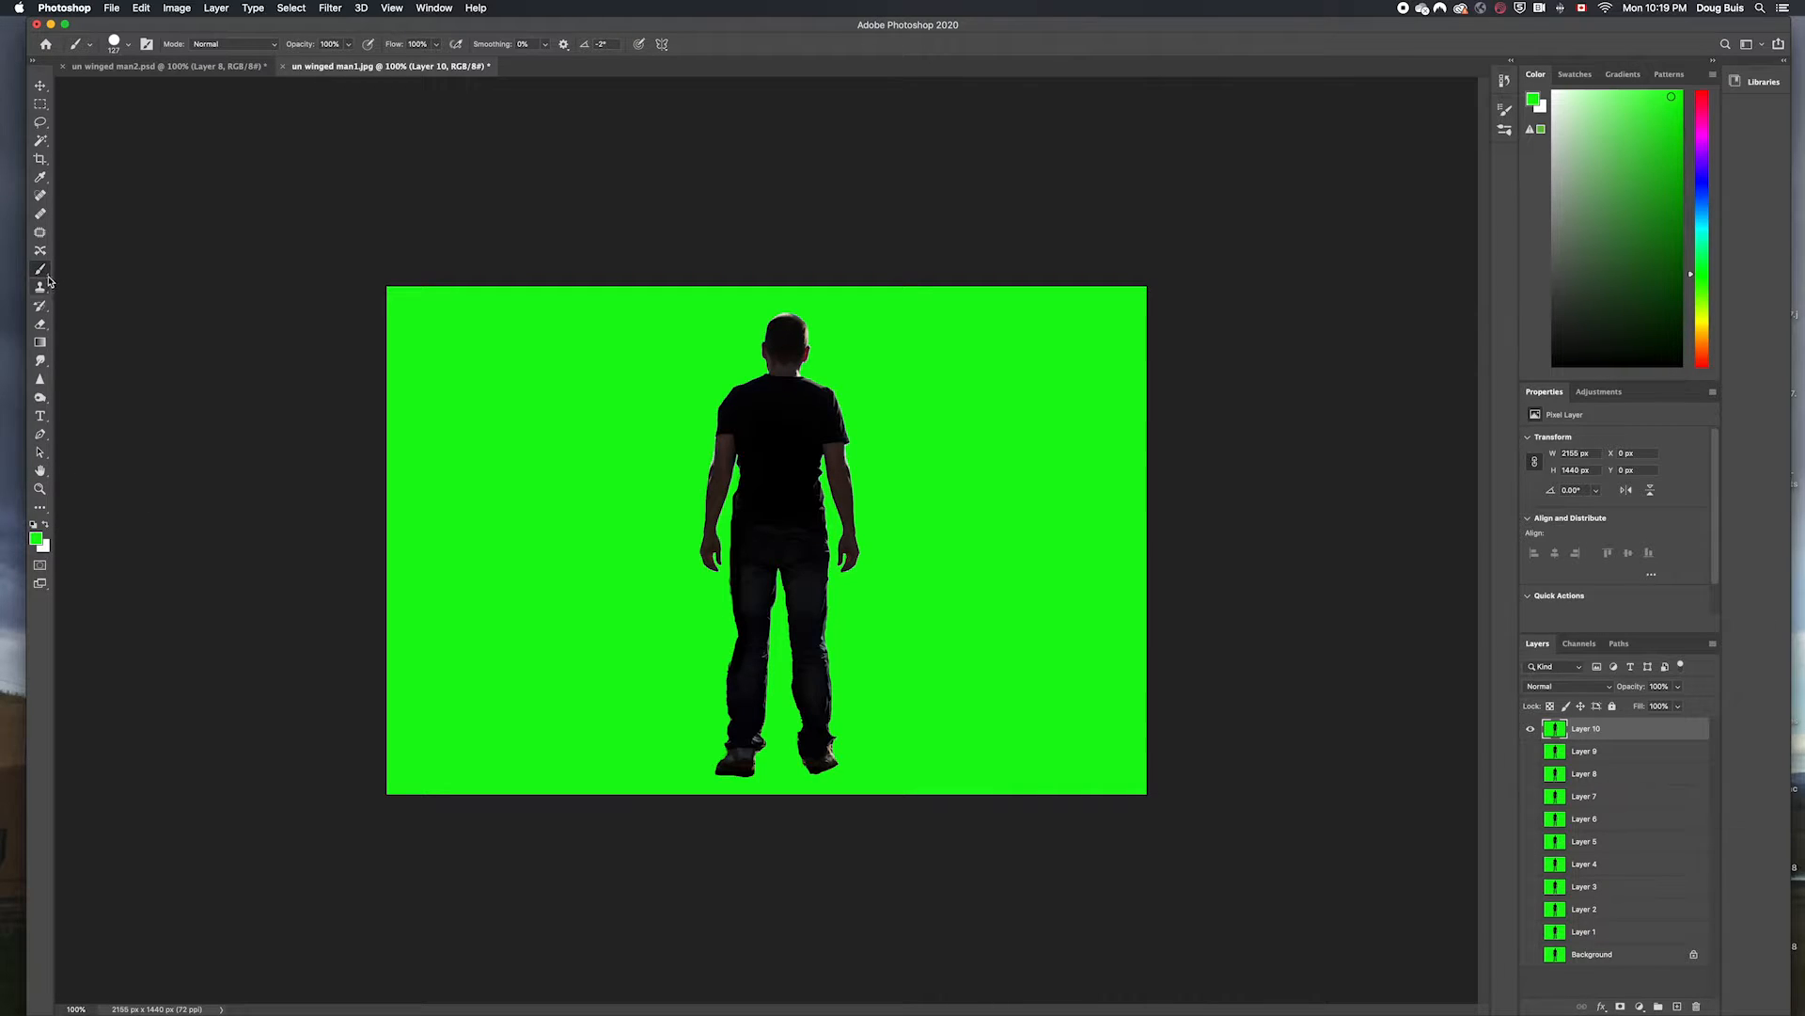
# Reduce the hard round brush size and paint a green line below the neck on Layer 10 to separate the head.
pyautogui.click(127, 44)
pyautogui.moveTo(160, 92); pyautogui.dragTo(124, 92)
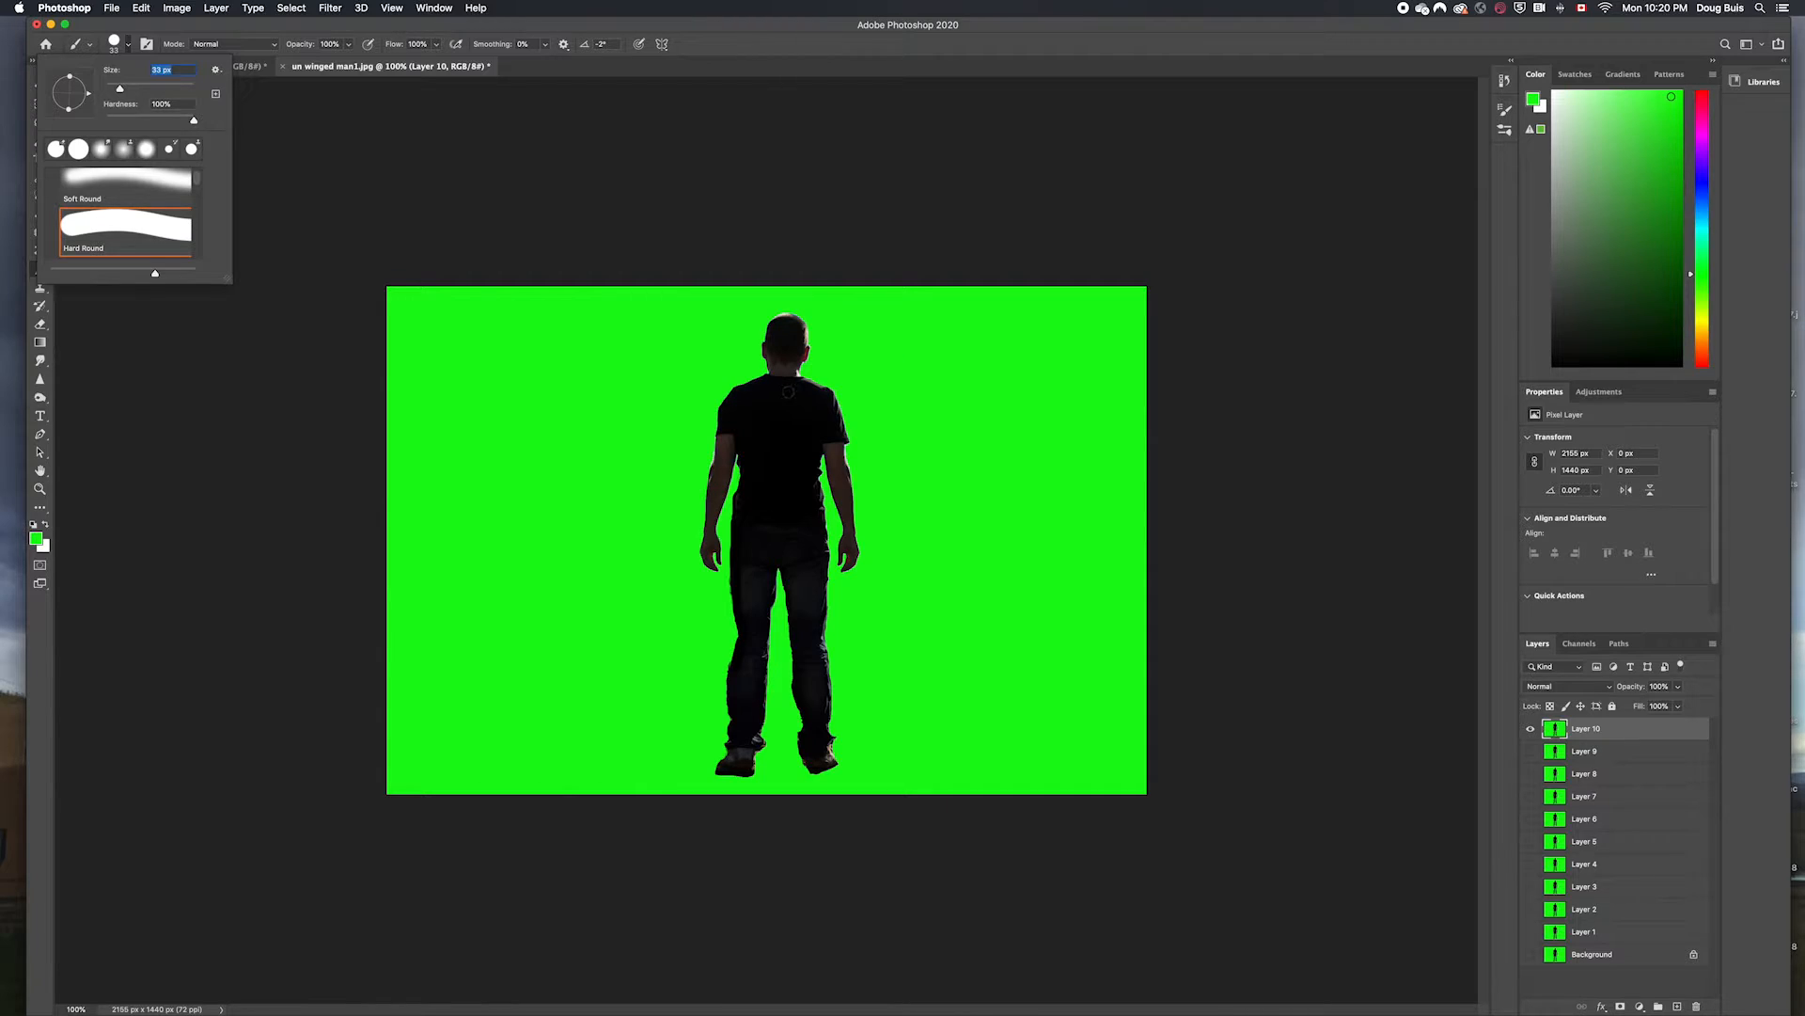
pyautogui.click(760, 374)
pyautogui.moveTo(762, 379); pyautogui.dragTo(814, 375)
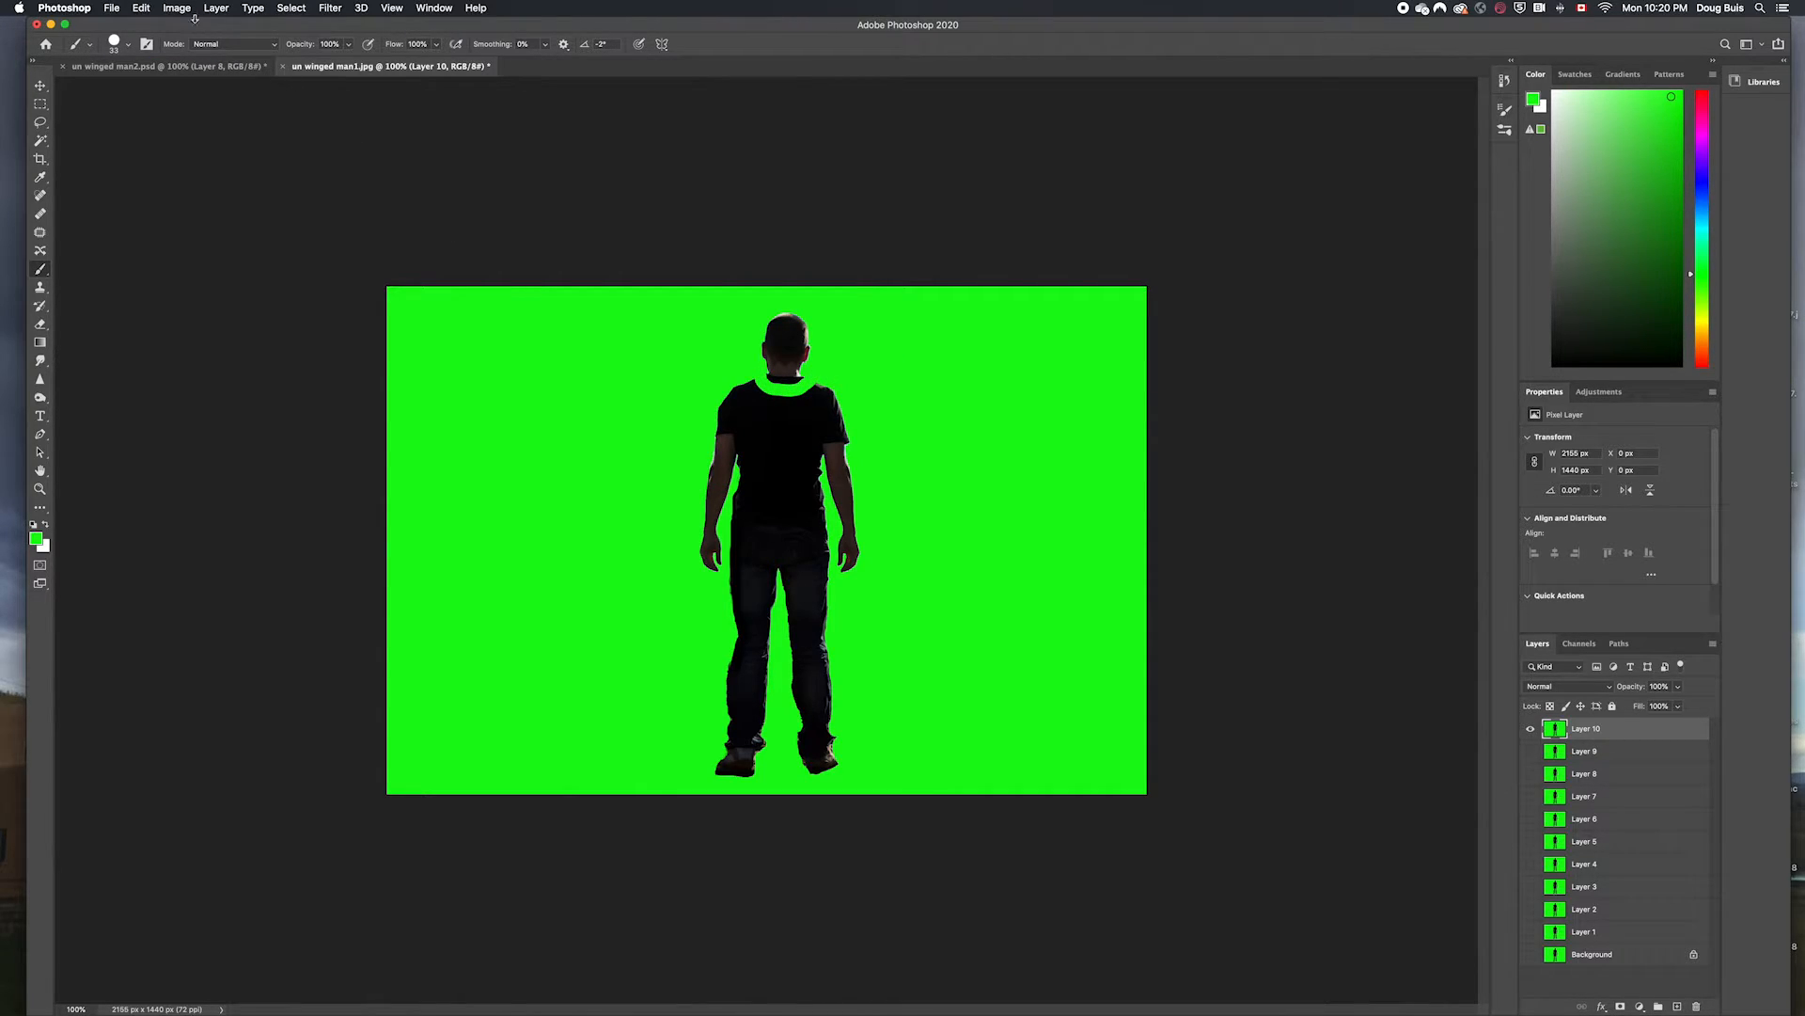
# Set the brush size to 166 px and paint green over the whole body below the head on Layer 10.
pyautogui.click(129, 45)
pyautogui.write('166')
pyautogui.click(743, 402)
pyautogui.moveTo(743, 402)
pyautogui.mouseDown()
pyautogui.moveTo(815, 753)
pyautogui.moveTo(818, 729)
pyautogui.moveTo(752, 691)
pyautogui.moveTo(809, 564)
pyautogui.moveTo(826, 407)
pyautogui.moveTo(775, 434)
pyautogui.moveTo(782, 489)
pyautogui.mouseUp()
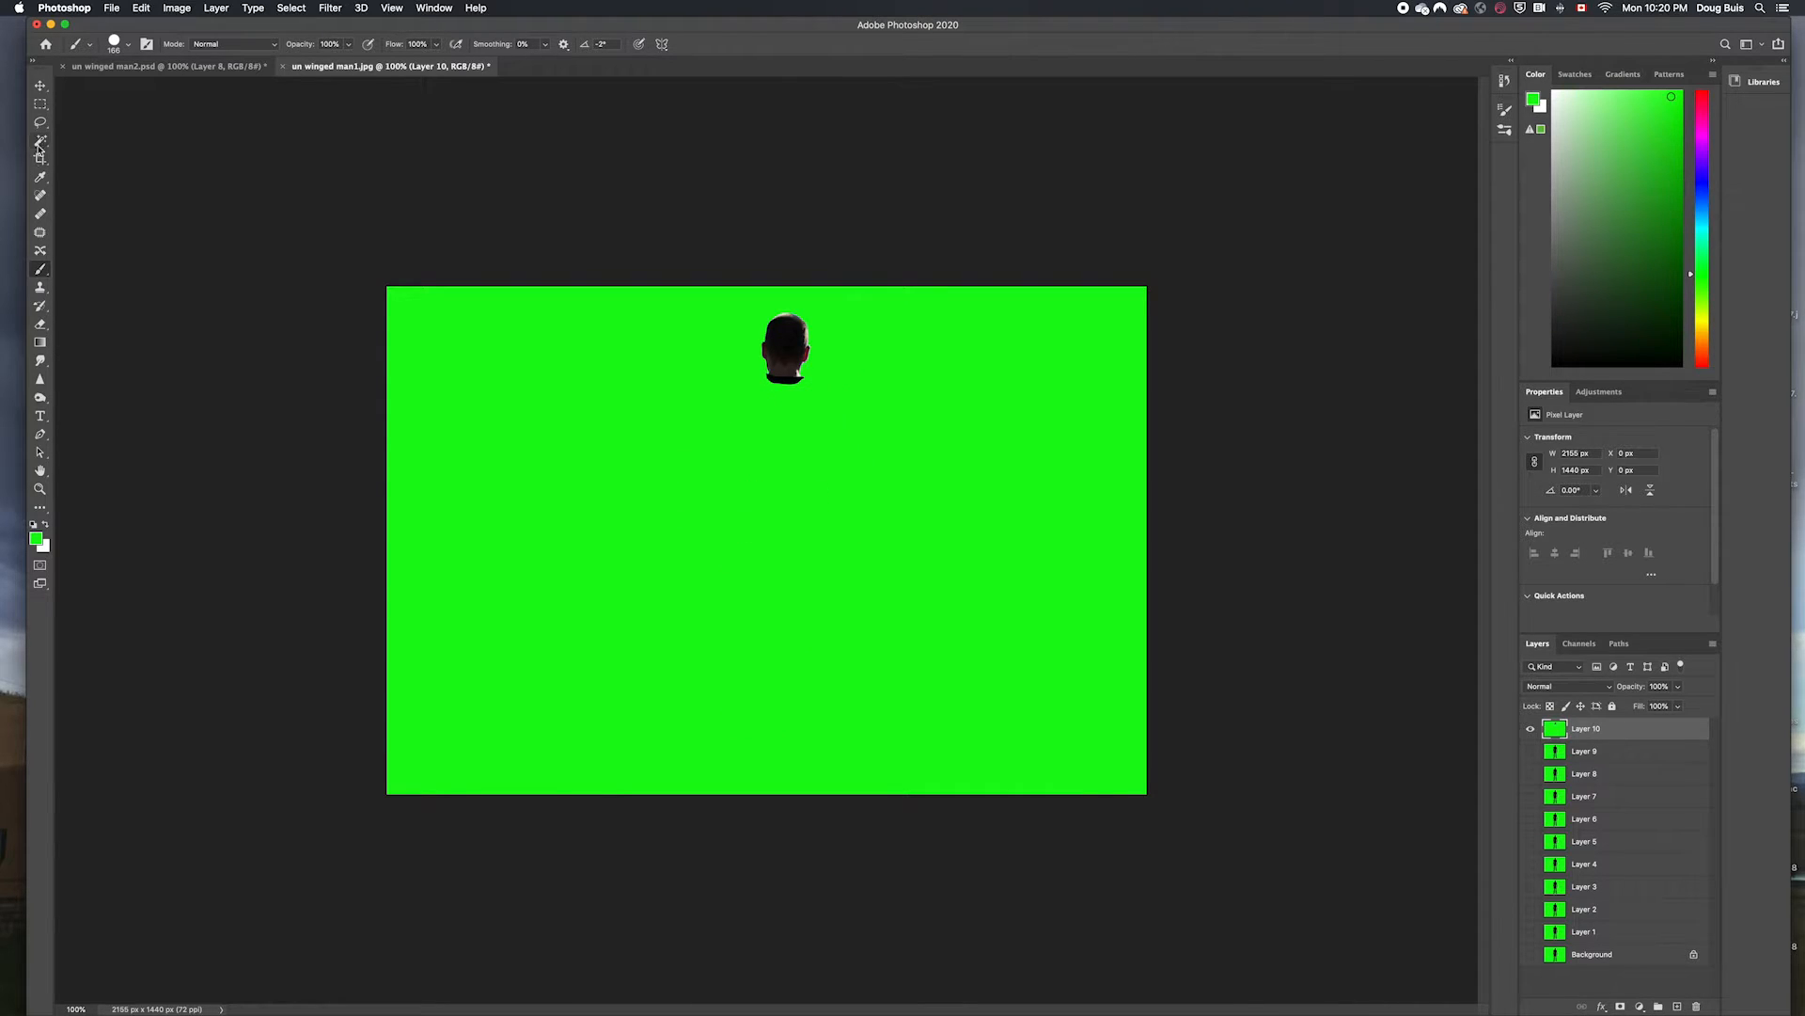
# Select the green area around the head on Layer 10 with the Magic Wand and delete it.
pyautogui.click(39, 142)
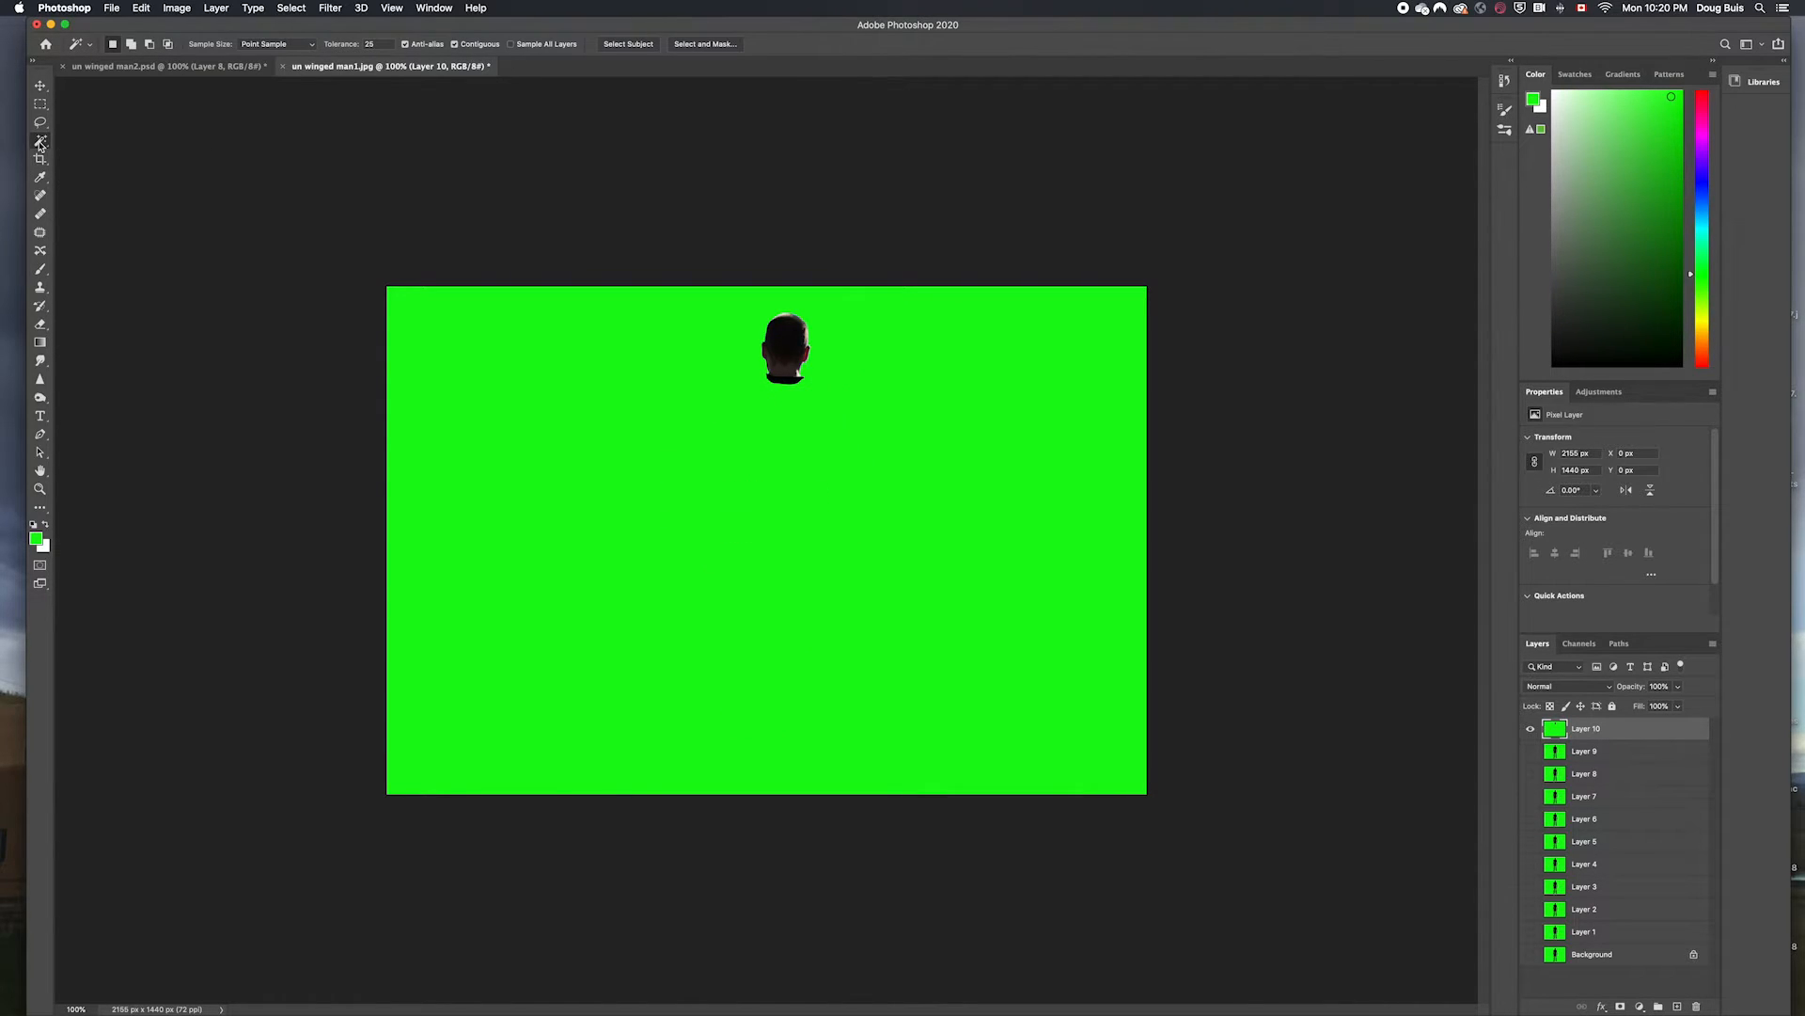
pyautogui.click(555, 488)
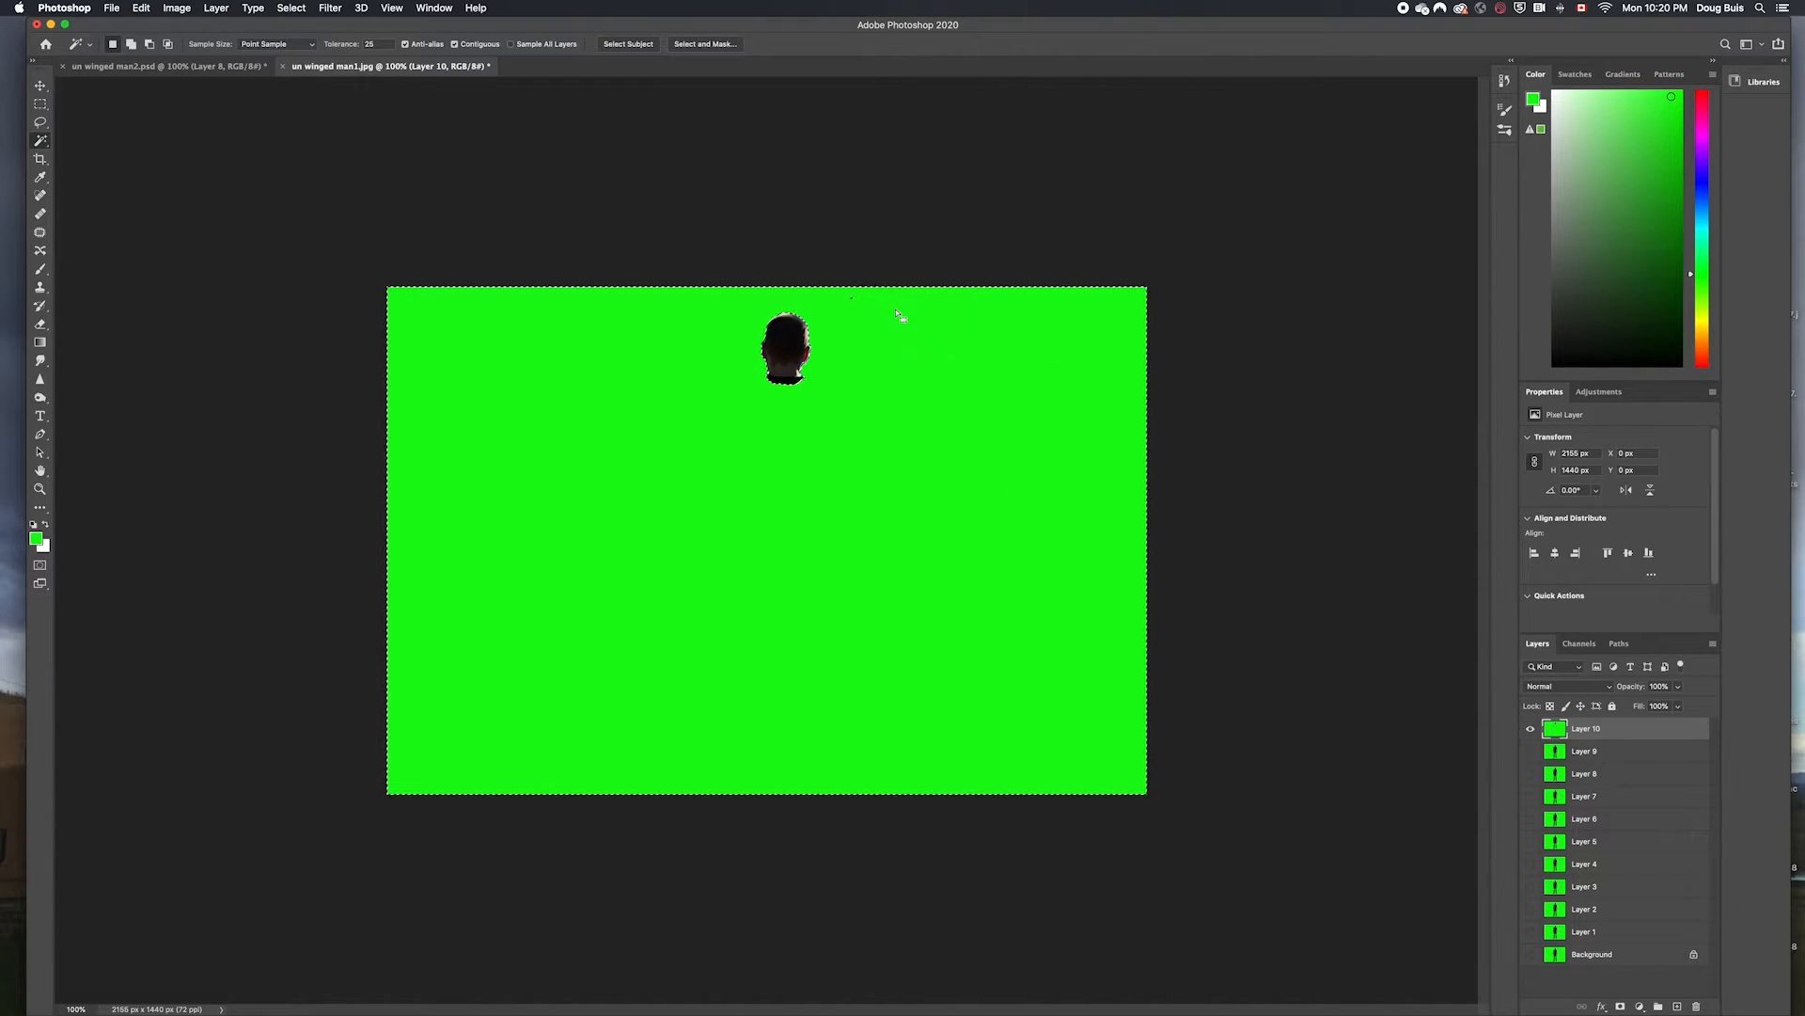
pyautogui.press('Delete')
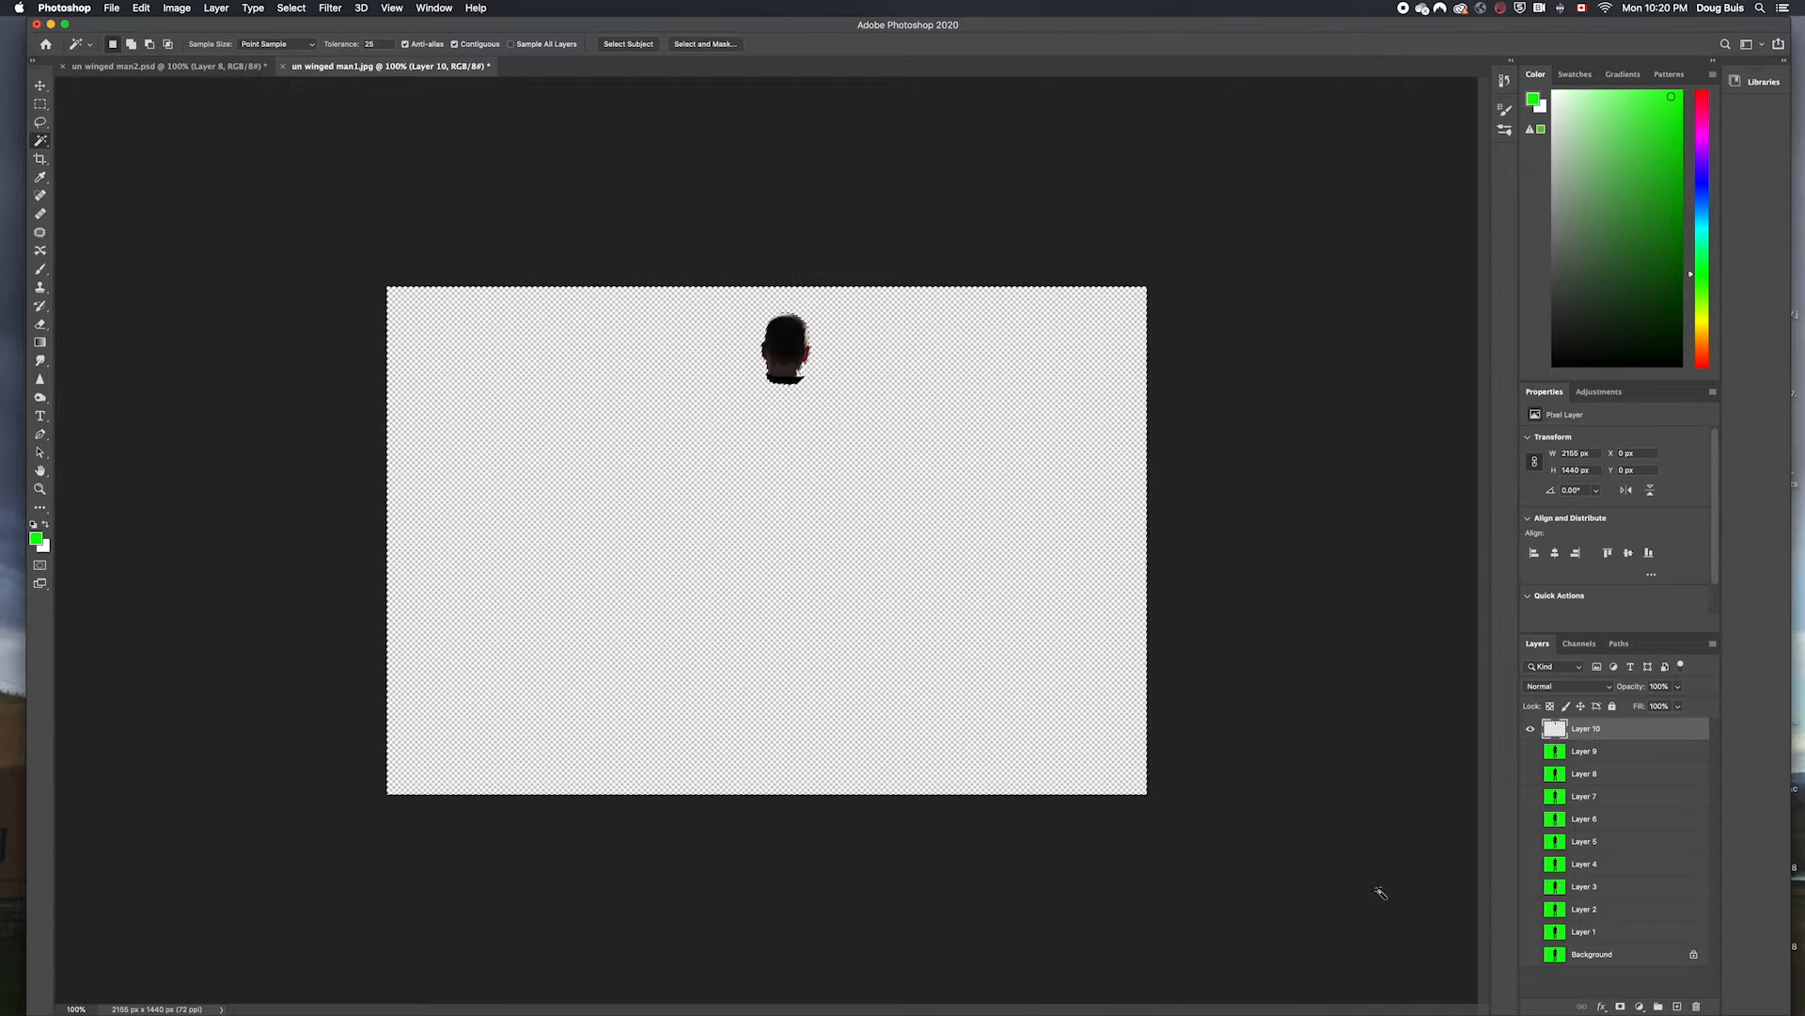
# Show Layer 9 and, with a much smaller brush, paint green lines along both shoulders and across the hips to separate the torso.
pyautogui.click(1558, 754)
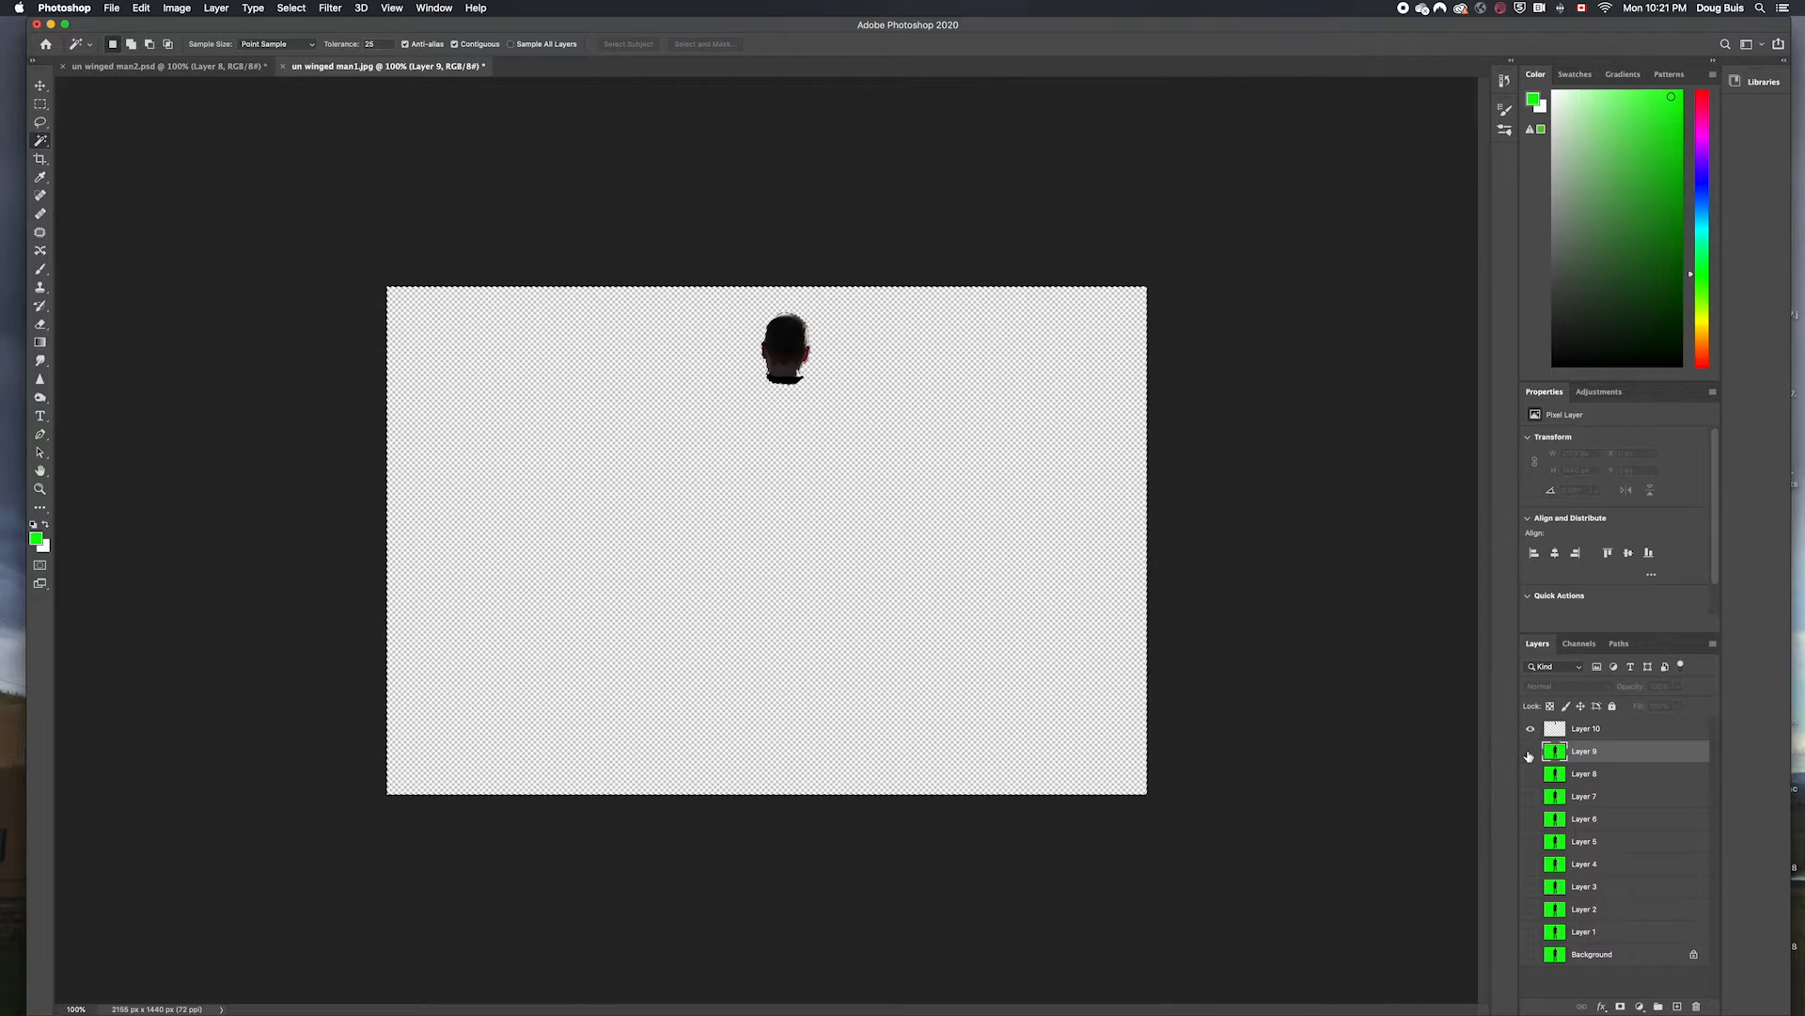
pyautogui.click(1530, 753)
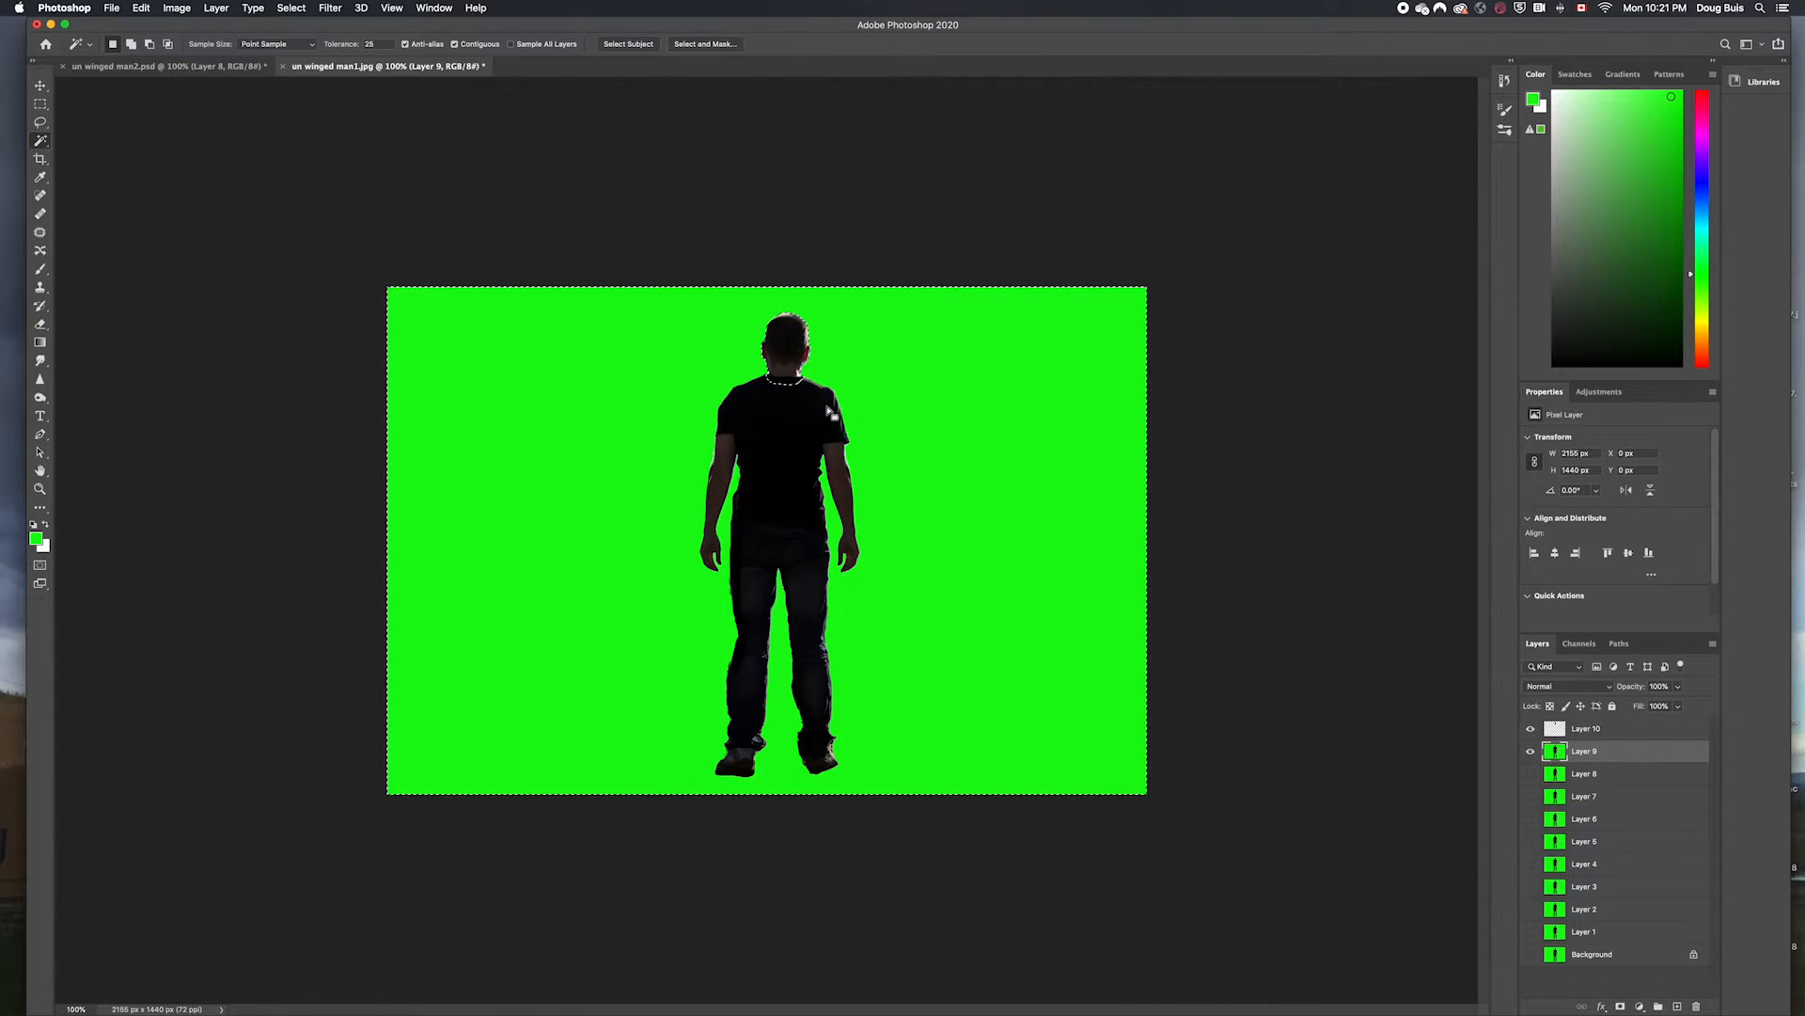
pyautogui.click(39, 270)
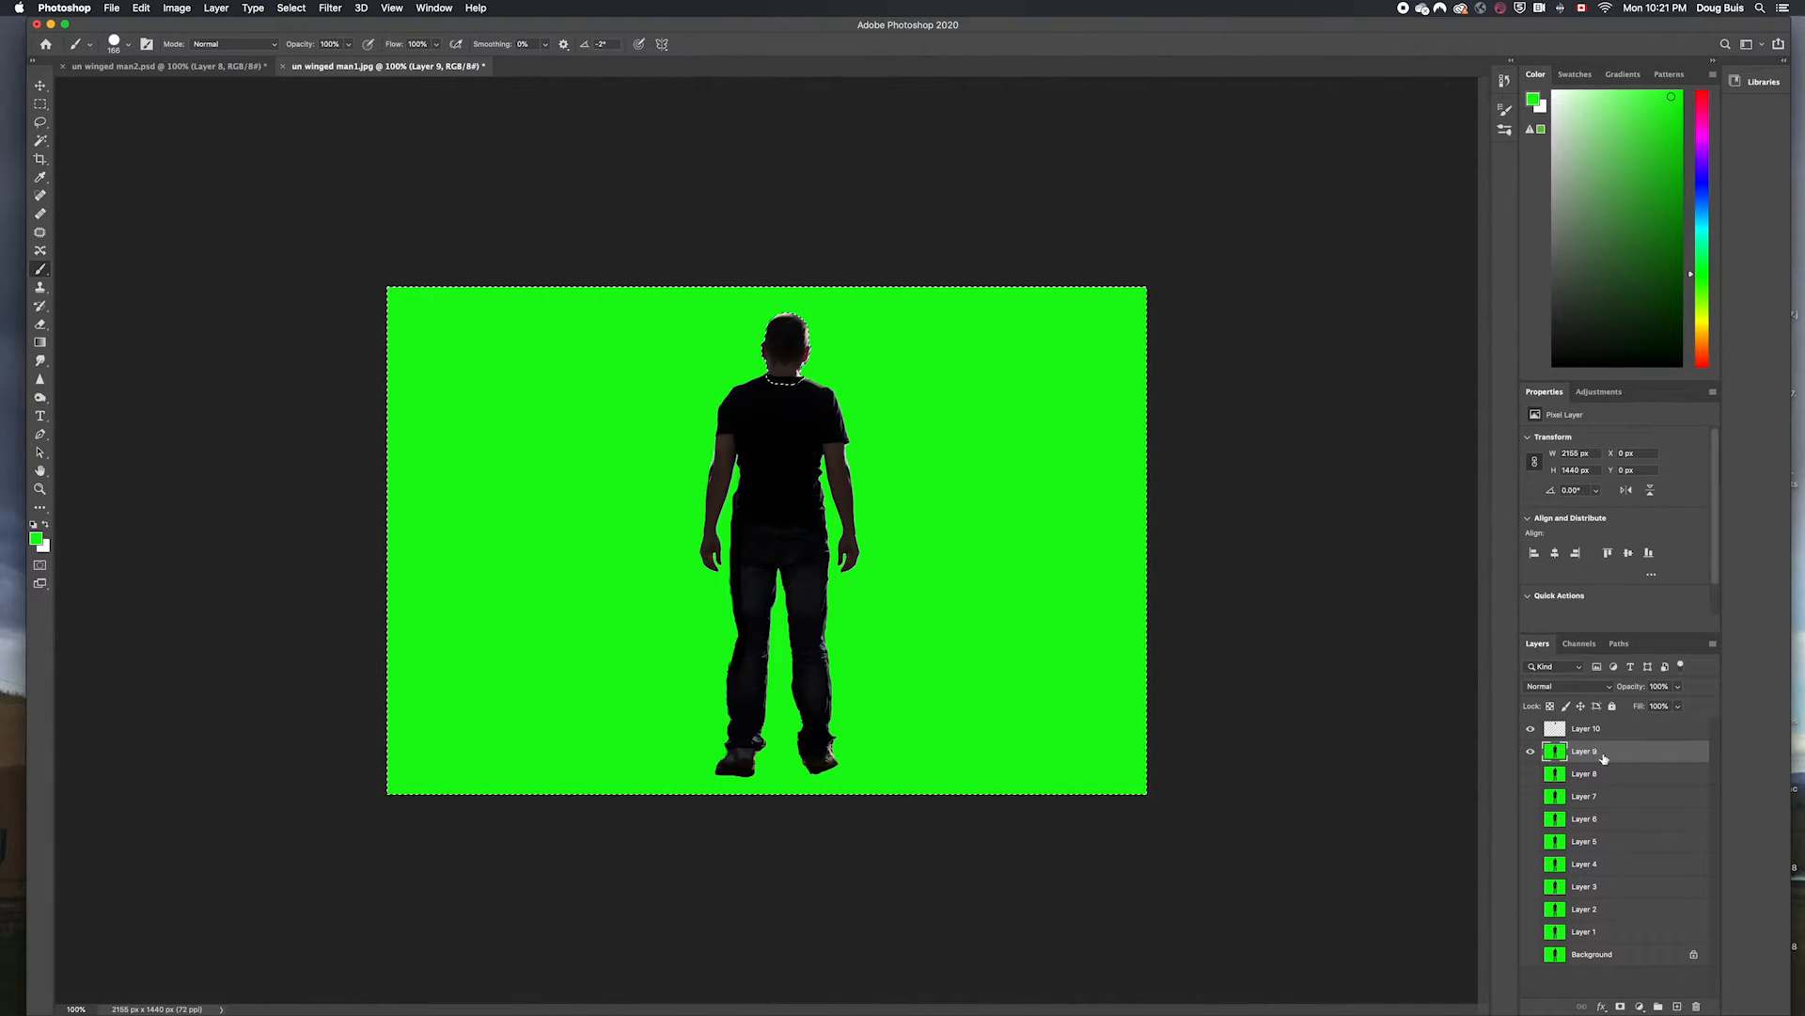
pyautogui.click(127, 45)
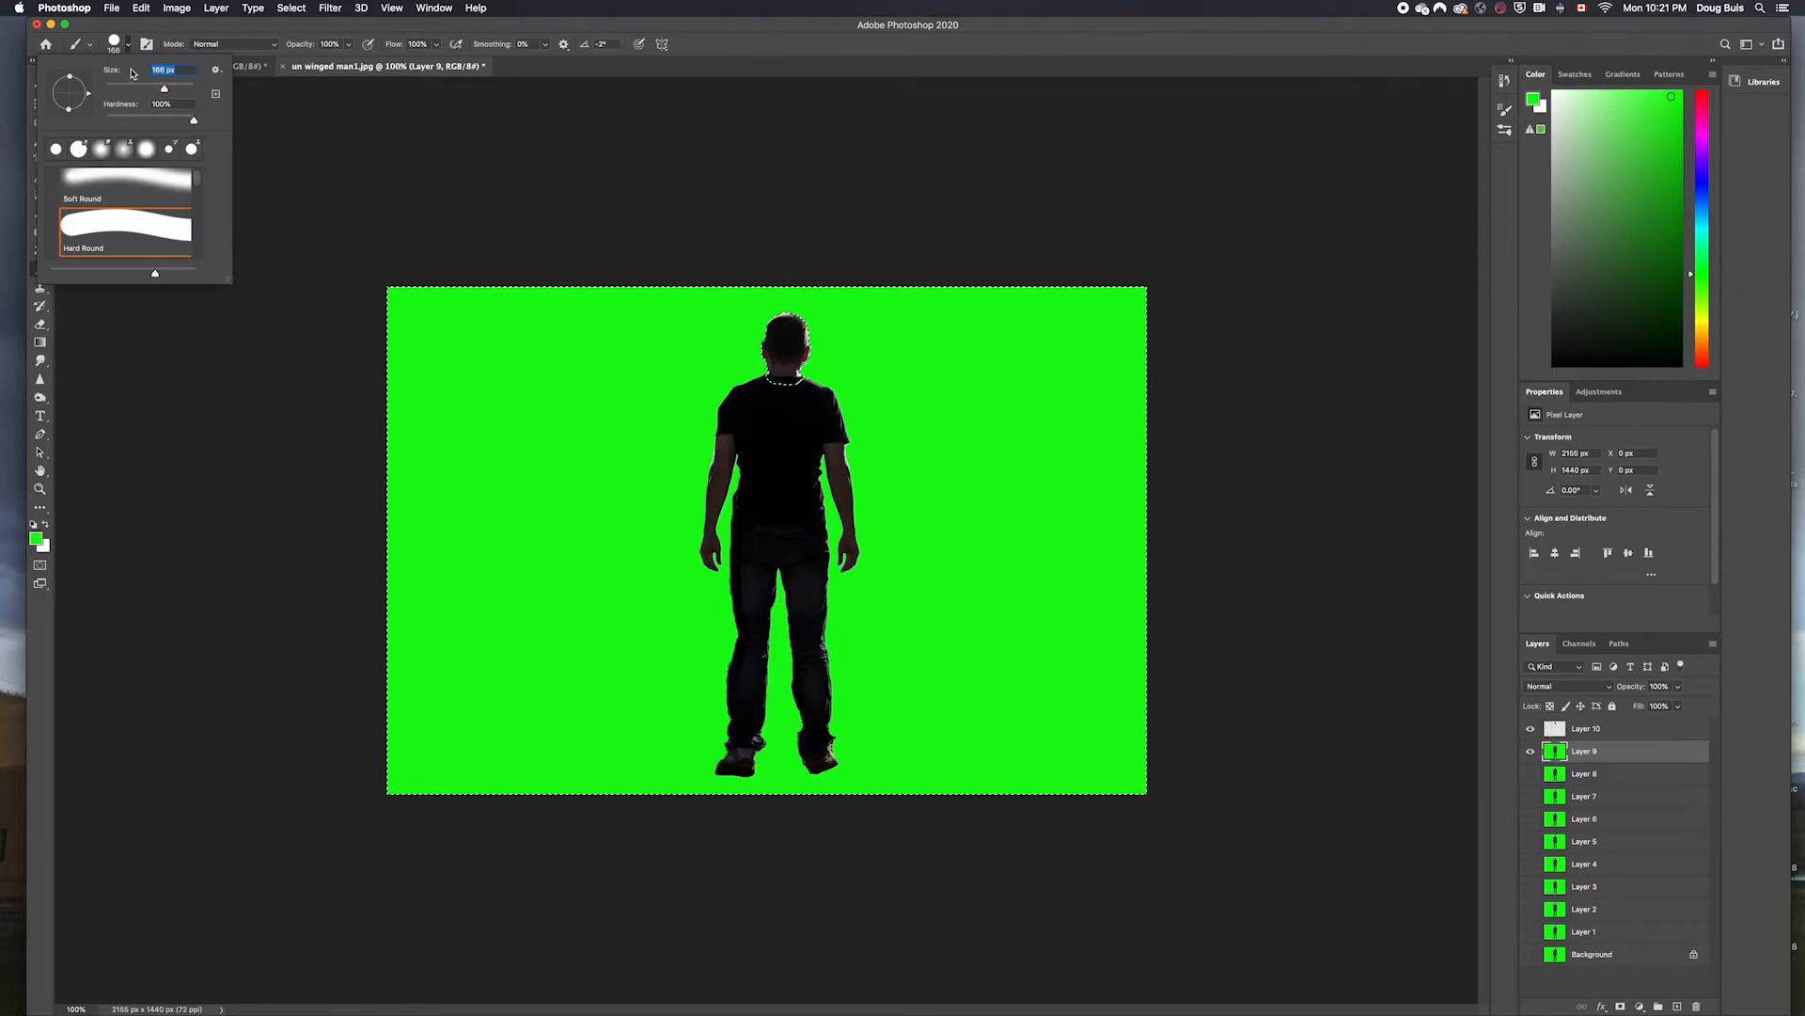
pyautogui.moveTo(162, 89); pyautogui.dragTo(144, 91)
pyautogui.moveTo(117, 91); pyautogui.dragTo(112, 89)
pyautogui.moveTo(825, 410); pyautogui.dragTo(829, 435)
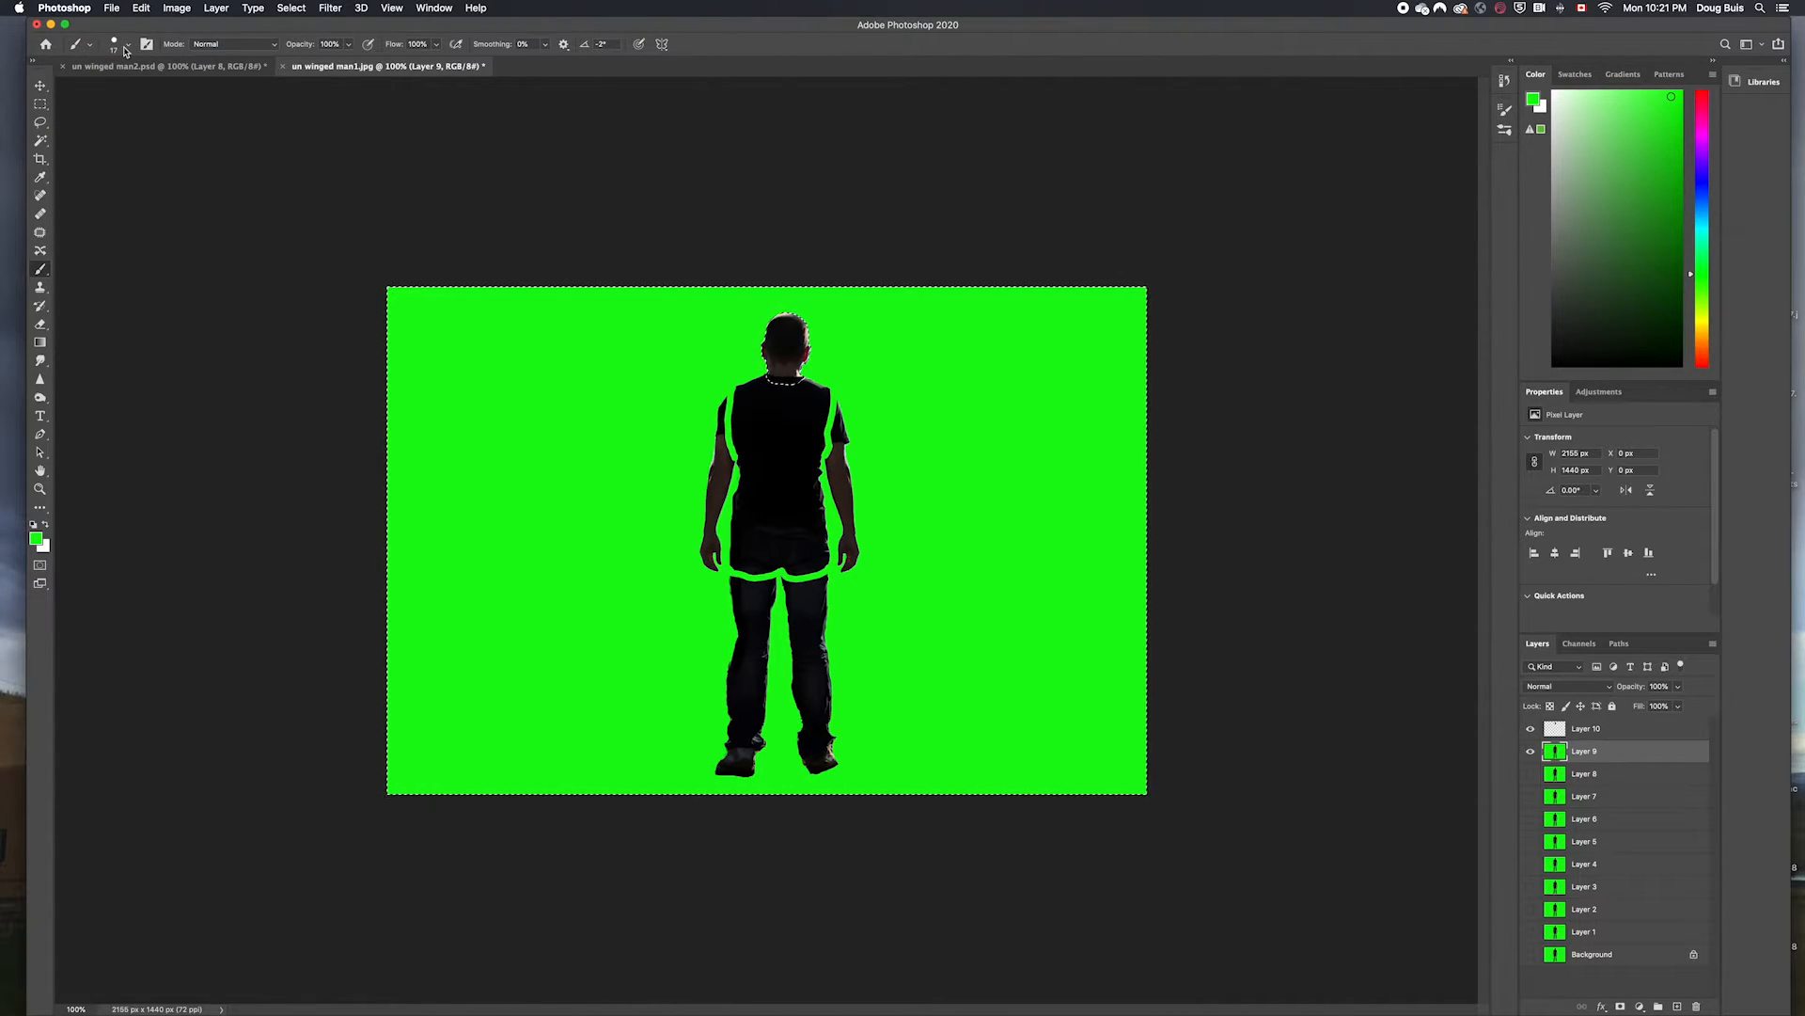
# Set the brush size to 124 px, paint green over the arms and legs on Layer 9, and clear the selection.
pyautogui.click(128, 44)
pyautogui.moveTo(107, 85); pyautogui.dragTo(156, 88)
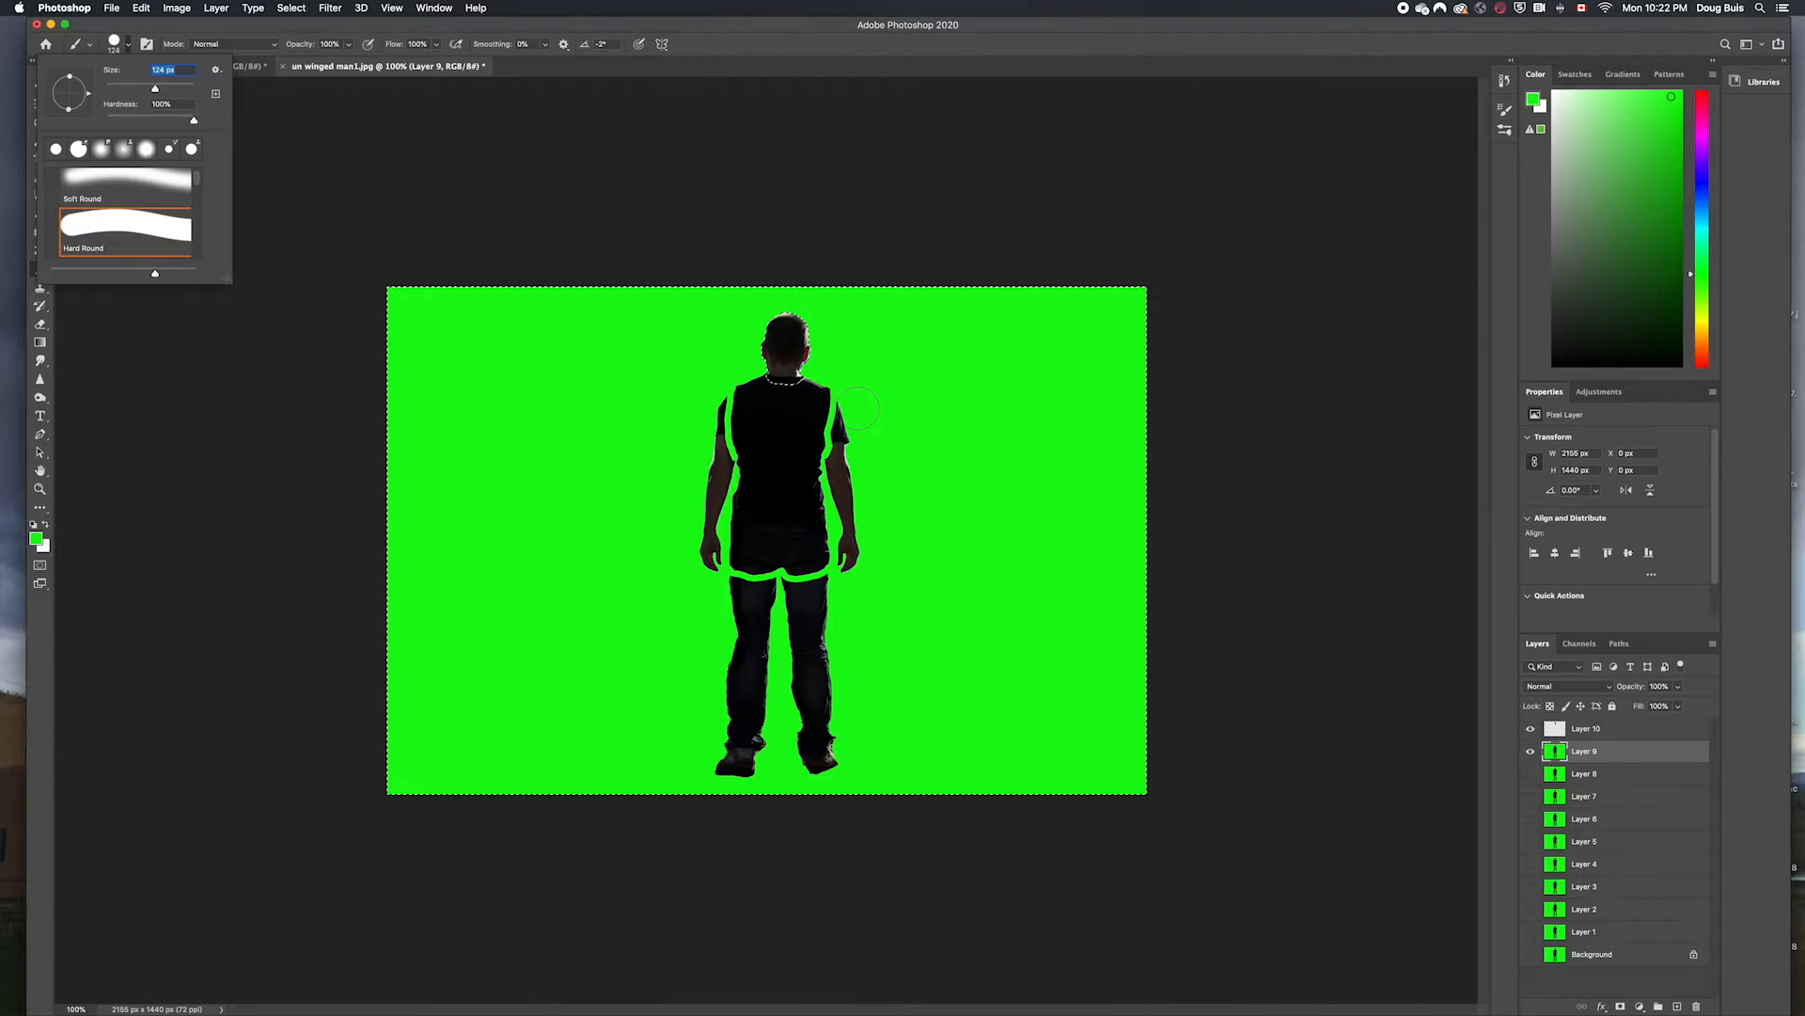
pyautogui.press('Return')
pyautogui.moveTo(838, 459)
pyautogui.mouseDown()
pyautogui.moveTo(834, 594)
pyautogui.moveTo(752, 607)
pyautogui.moveTo(811, 752)
pyautogui.moveTo(787, 773)
pyautogui.mouseUp()
pyautogui.moveTo(721, 395); pyautogui.dragTo(712, 564)
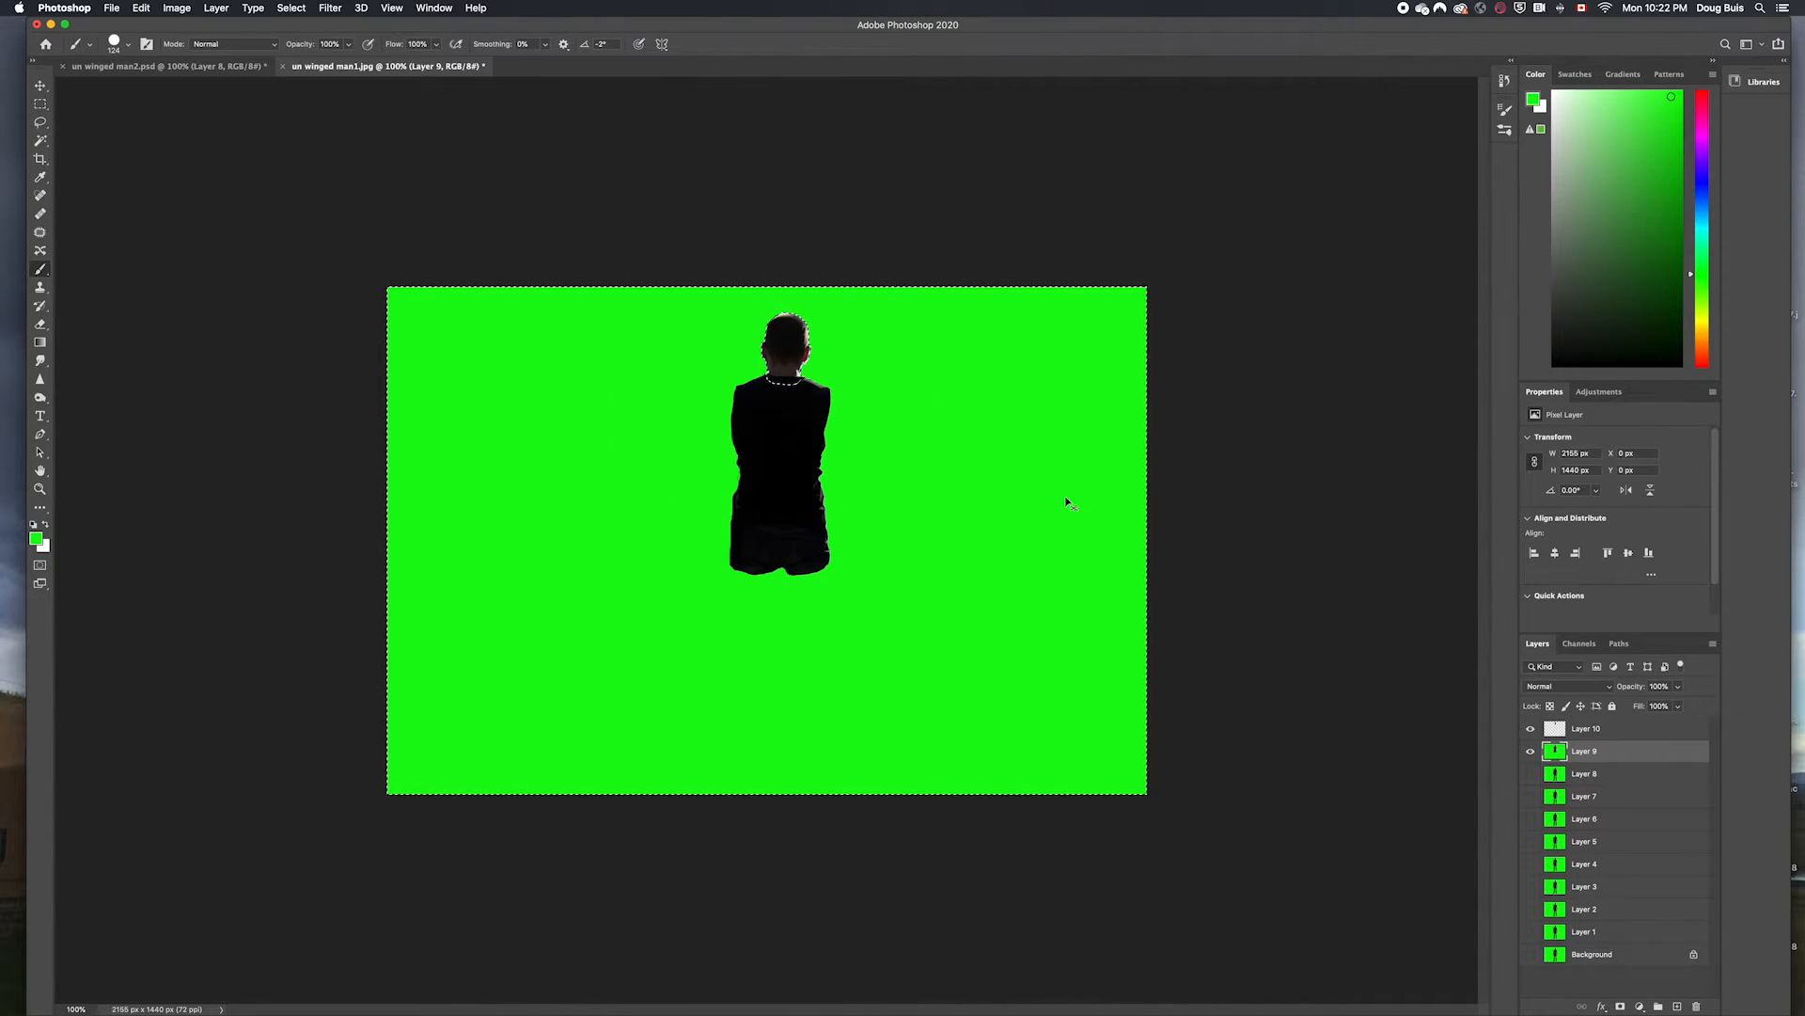
pyautogui.press('super+d')
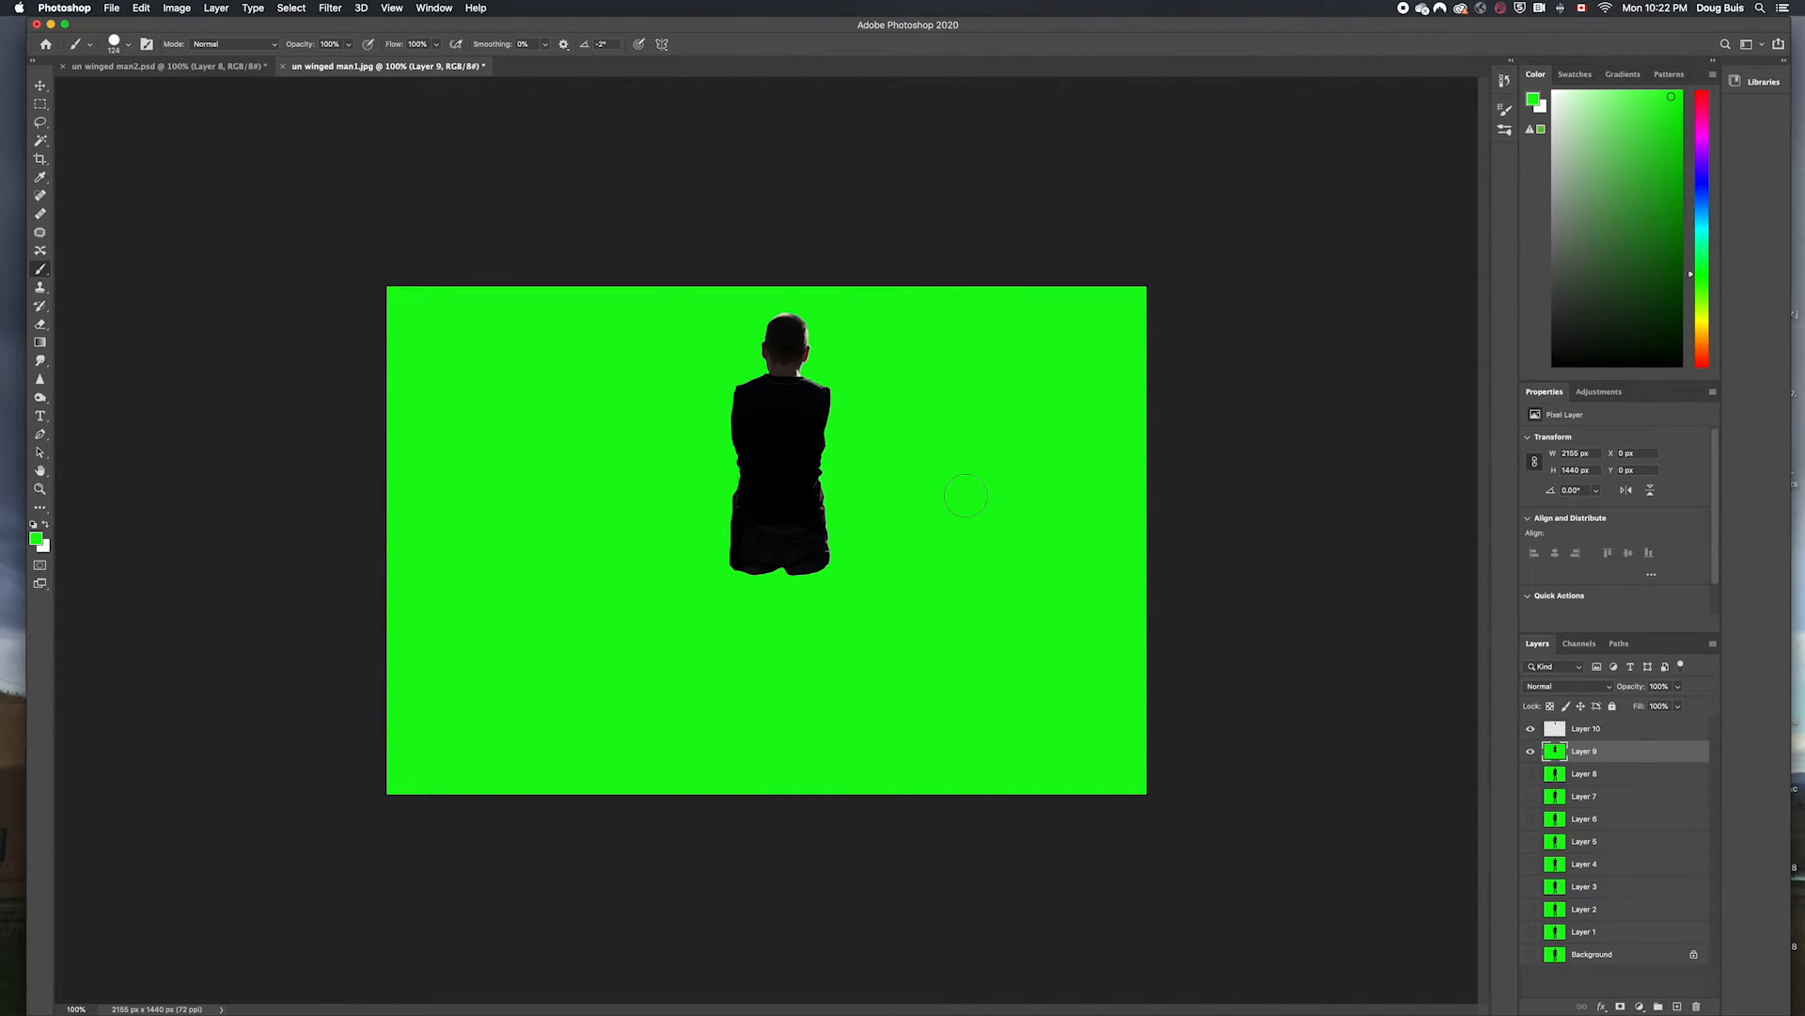
# Hide Layer 10 and paint green over the head on Layer 9 so only the torso is left.
pyautogui.click(1531, 729)
pyautogui.click(779, 341)
pyautogui.moveTo(778, 341); pyautogui.dragTo(788, 335)
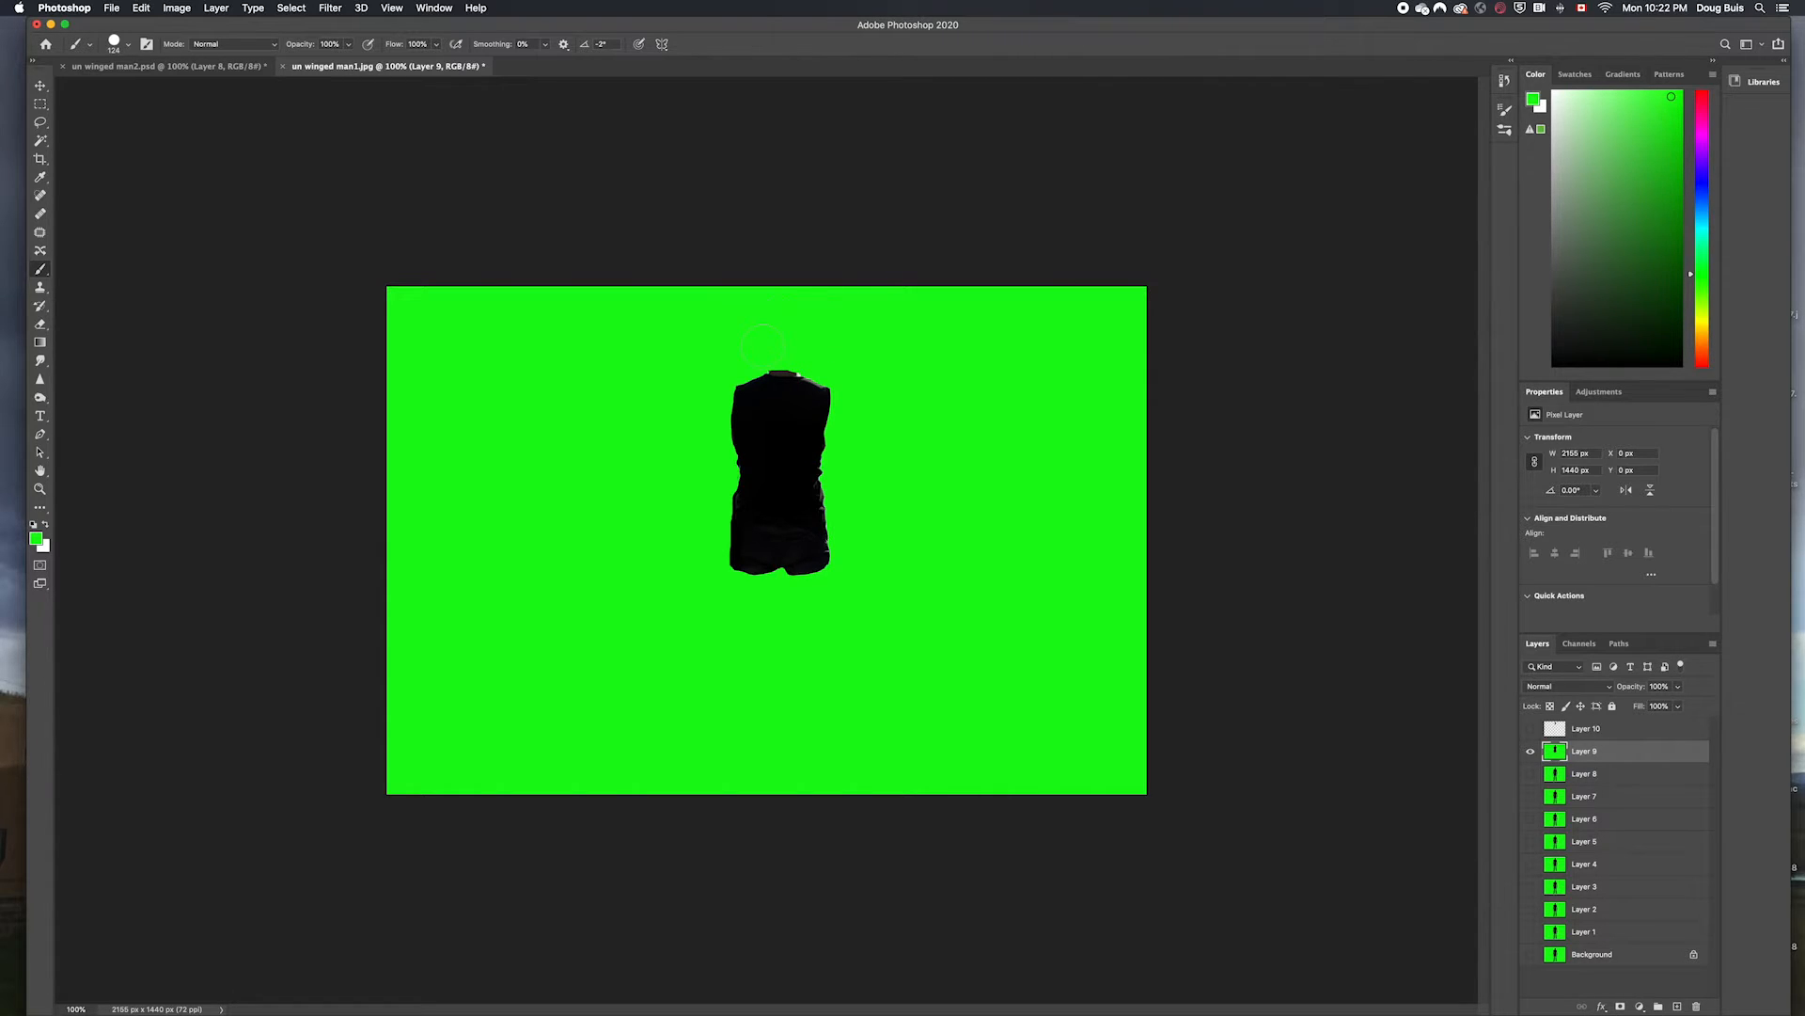
# Select the green area around the torso on Layer 9 with the Magic Wand, delete it, and show Layer 10 to check the fit.
pyautogui.click(40, 140)
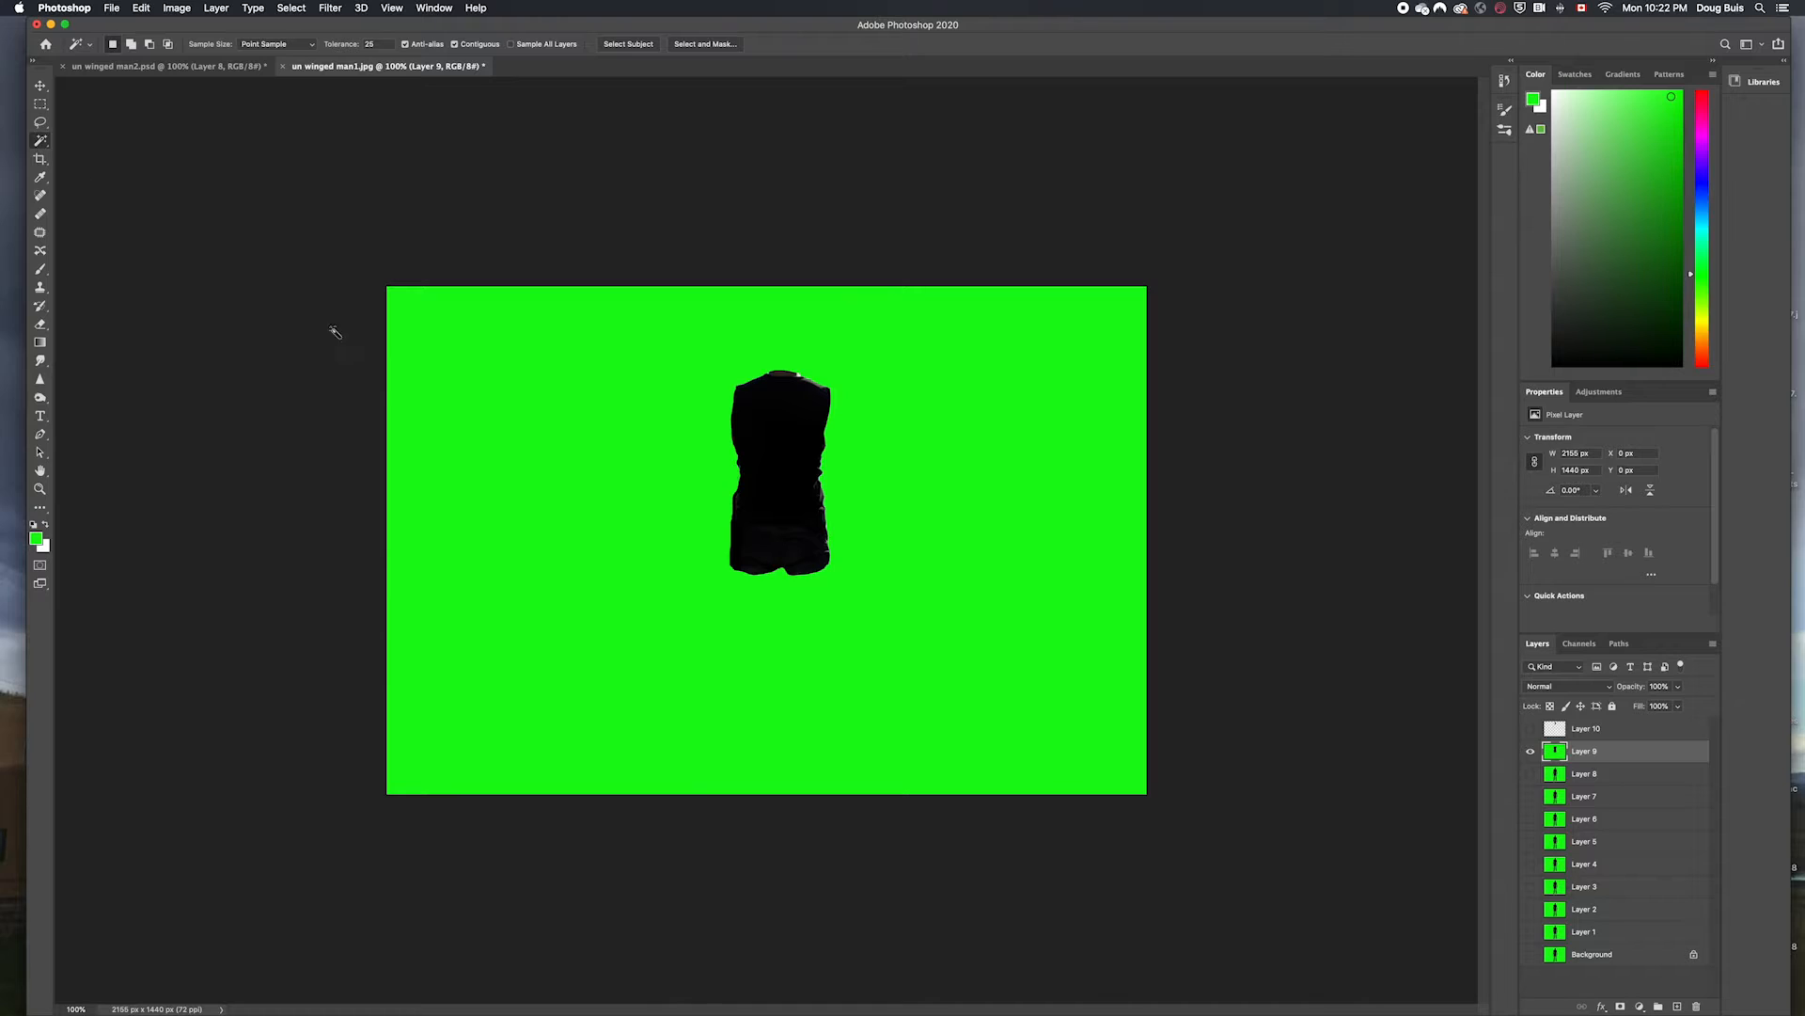
pyautogui.click(570, 523)
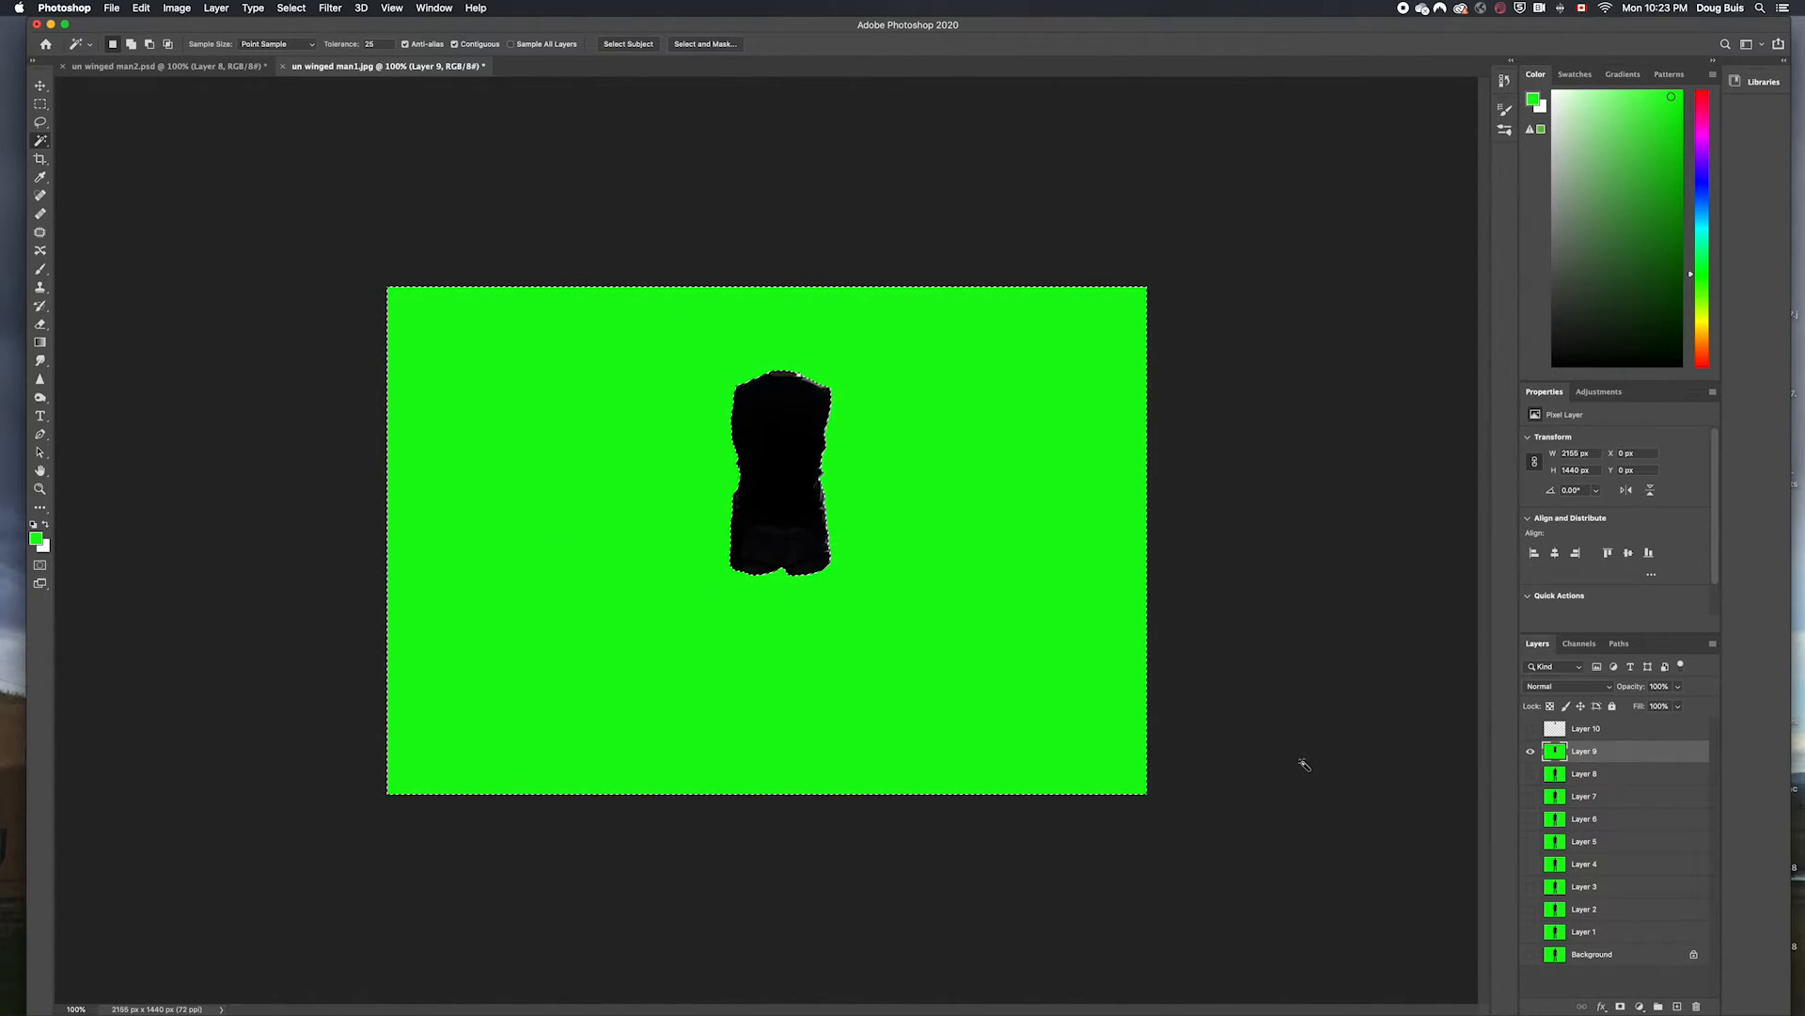
pyautogui.press('Delete')
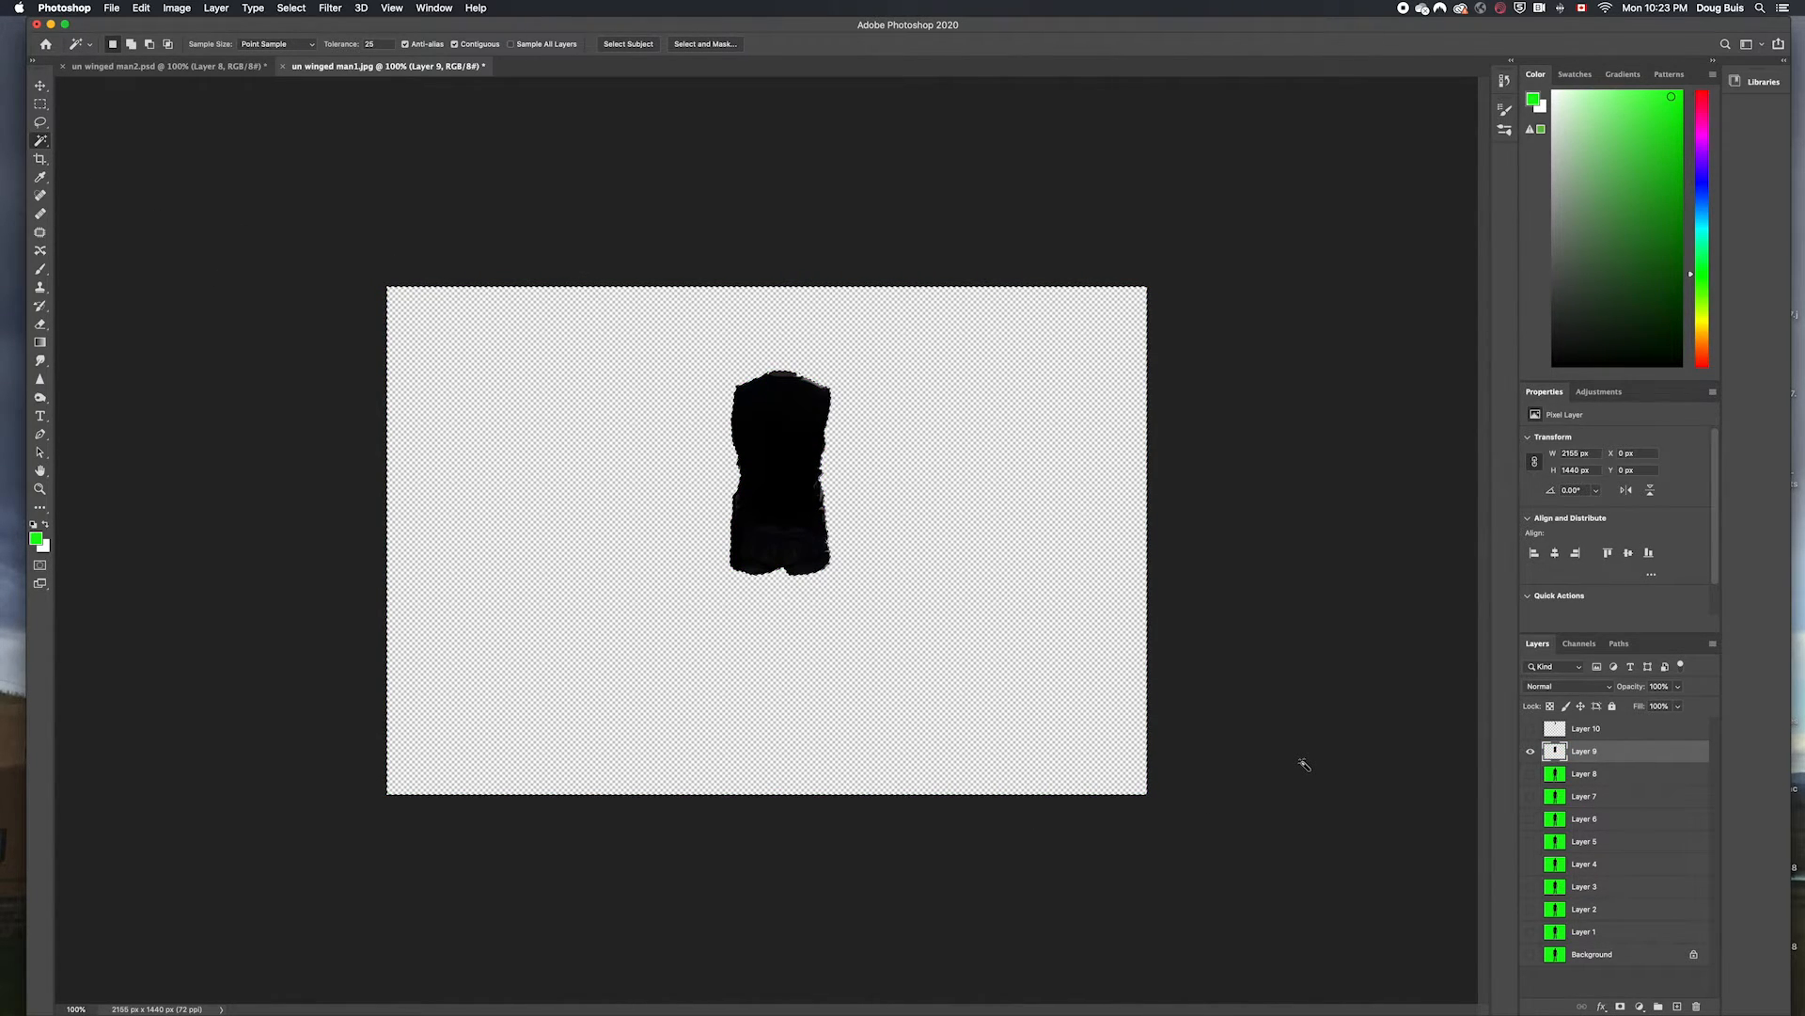
pyautogui.click(1533, 730)
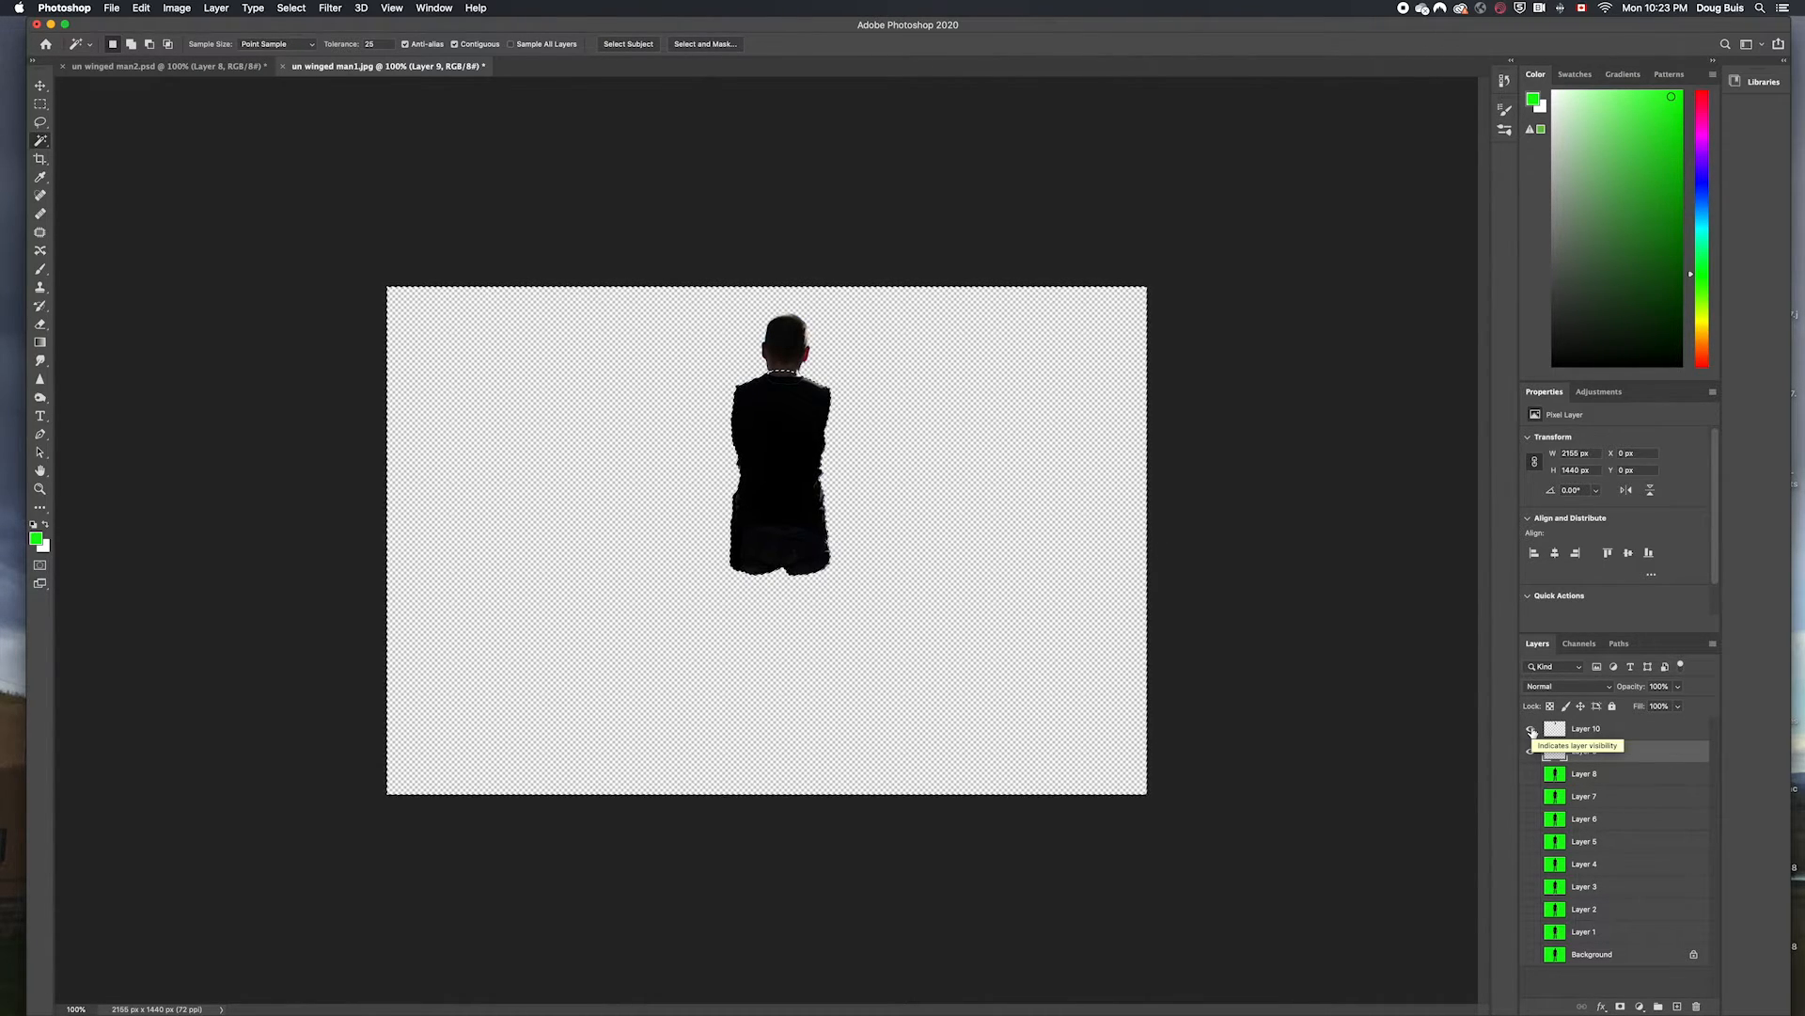
# Show Layer 8 with Layer 10 hidden and paint green over the head, left arm and legs with the Brush.
pyautogui.click(1555, 776)
pyautogui.click(1532, 773)
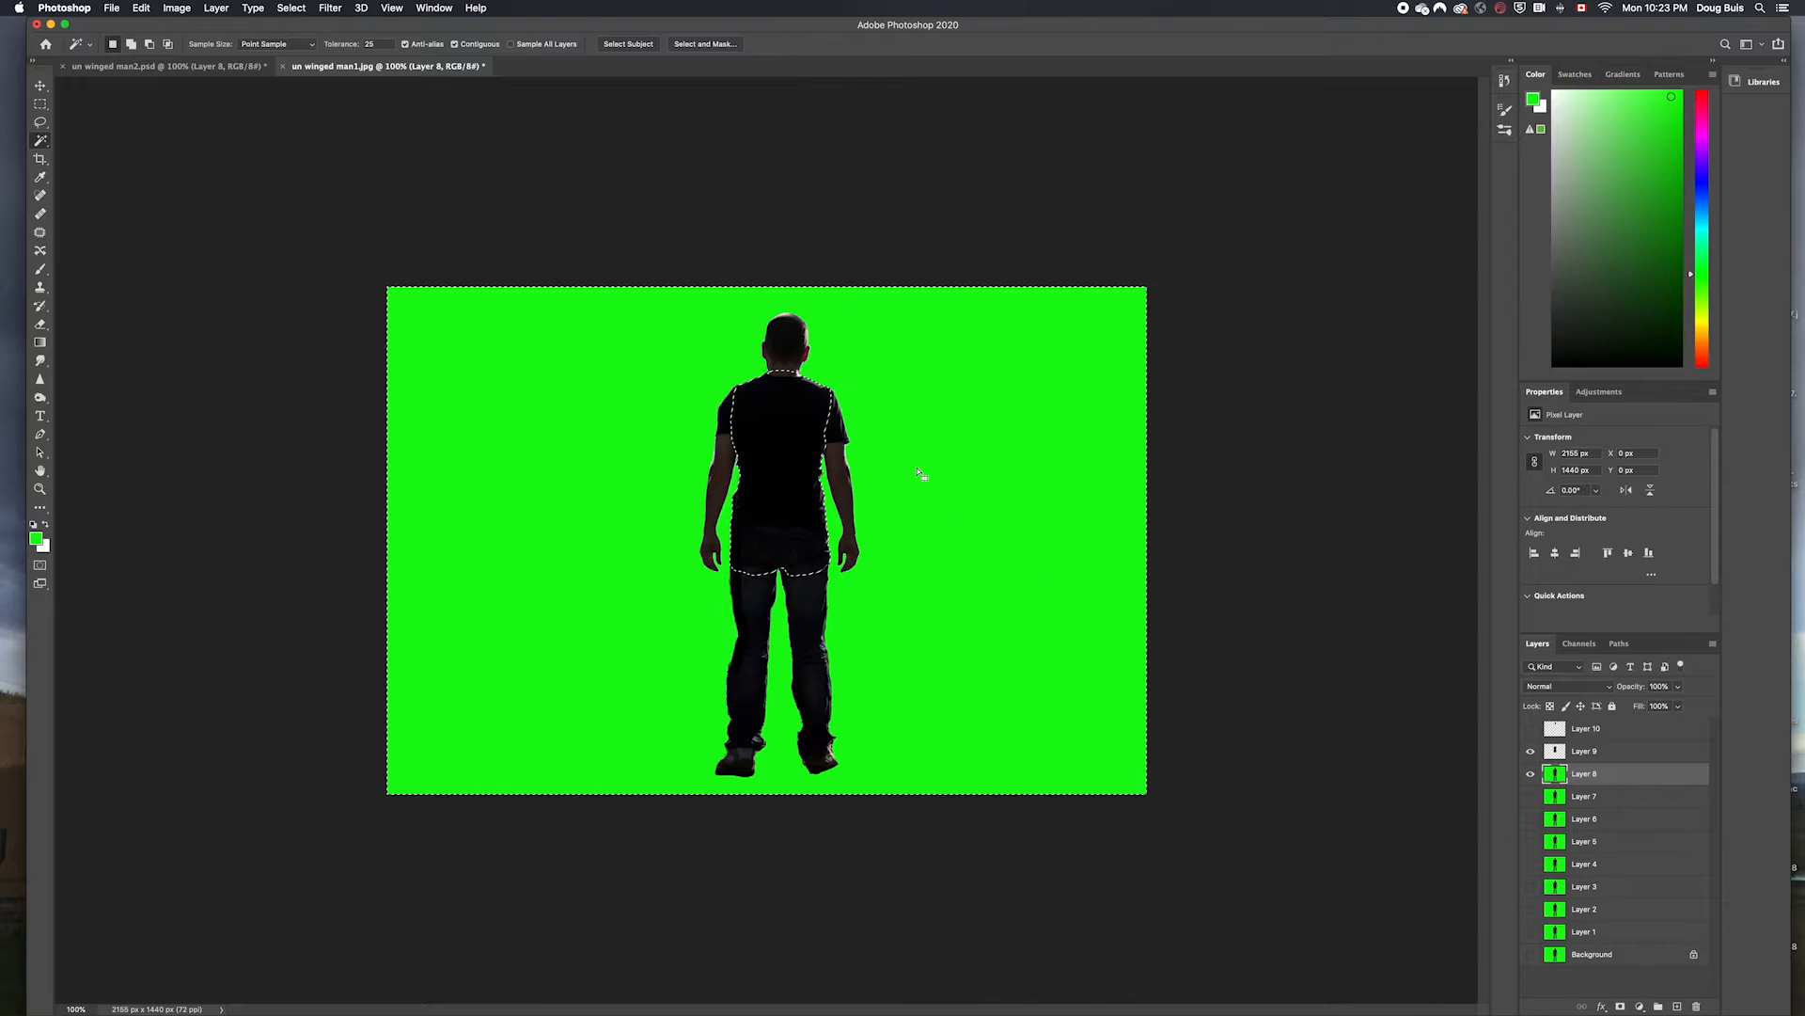
pyautogui.click(40, 270)
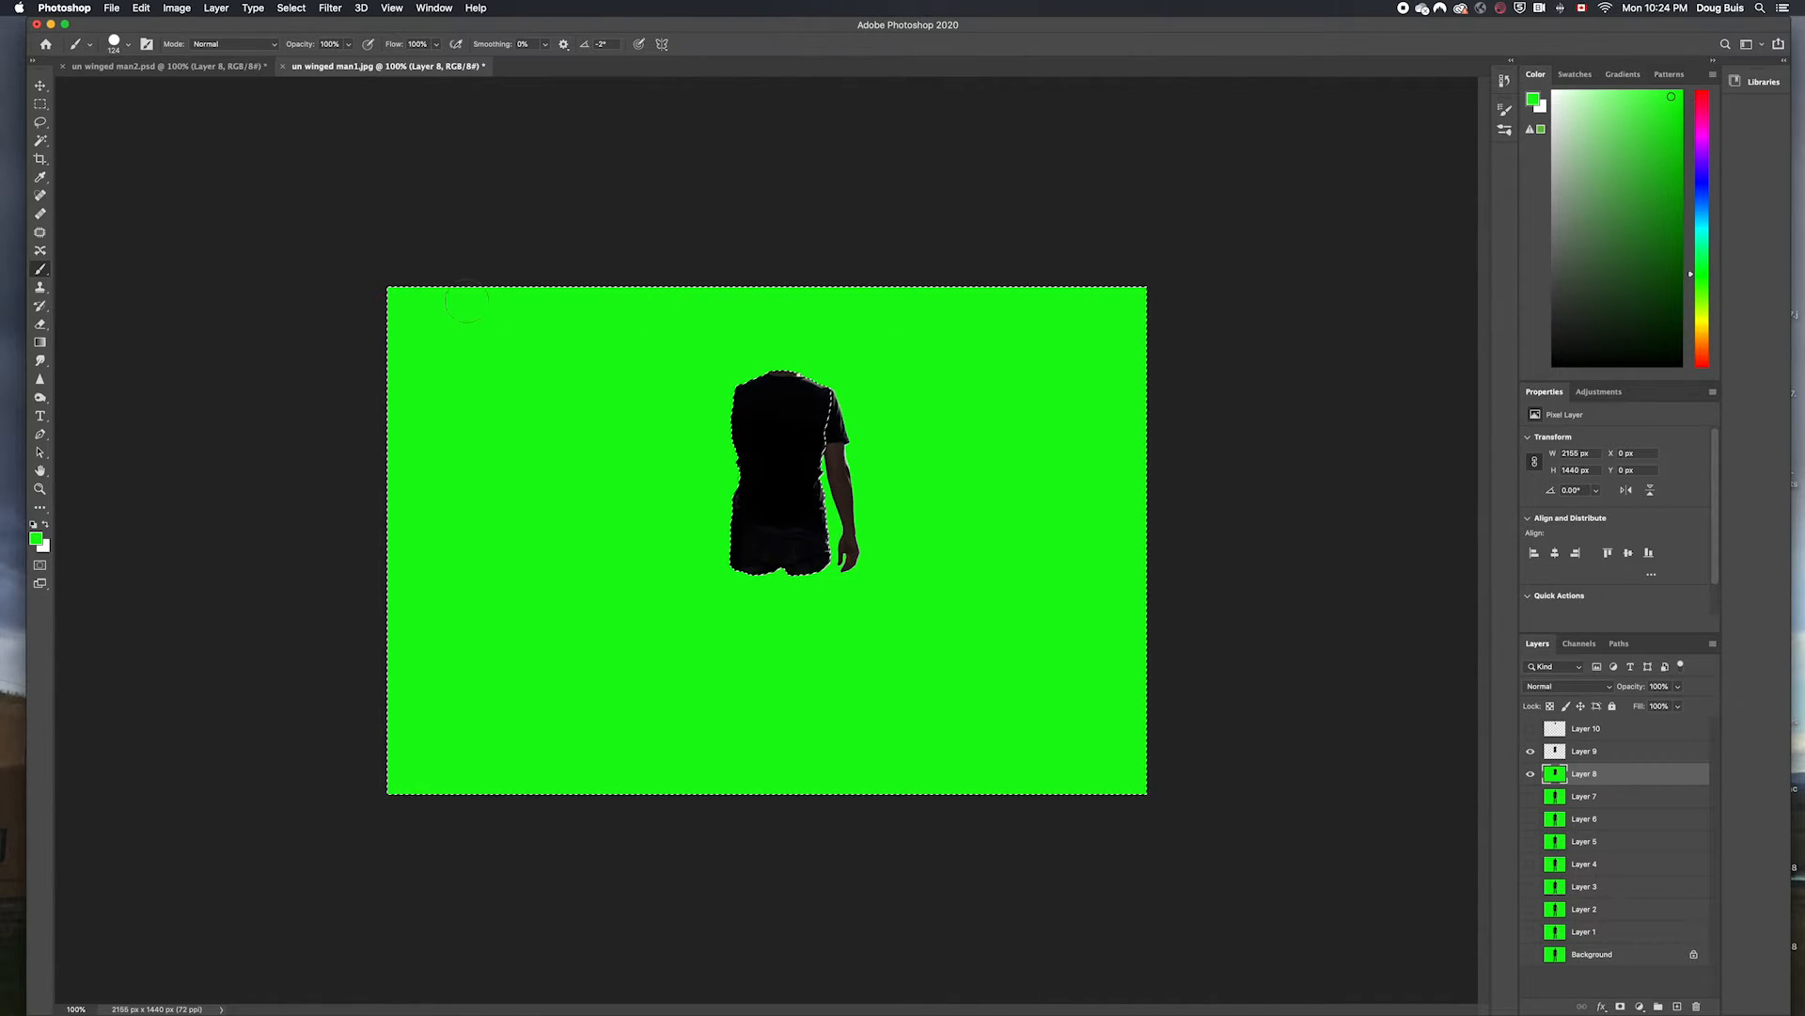
# Set the brush size to 27 px, hide Layer 9, clear the selection, and paint a green line between torso and right arm on Layer 8.
pyautogui.click(129, 45)
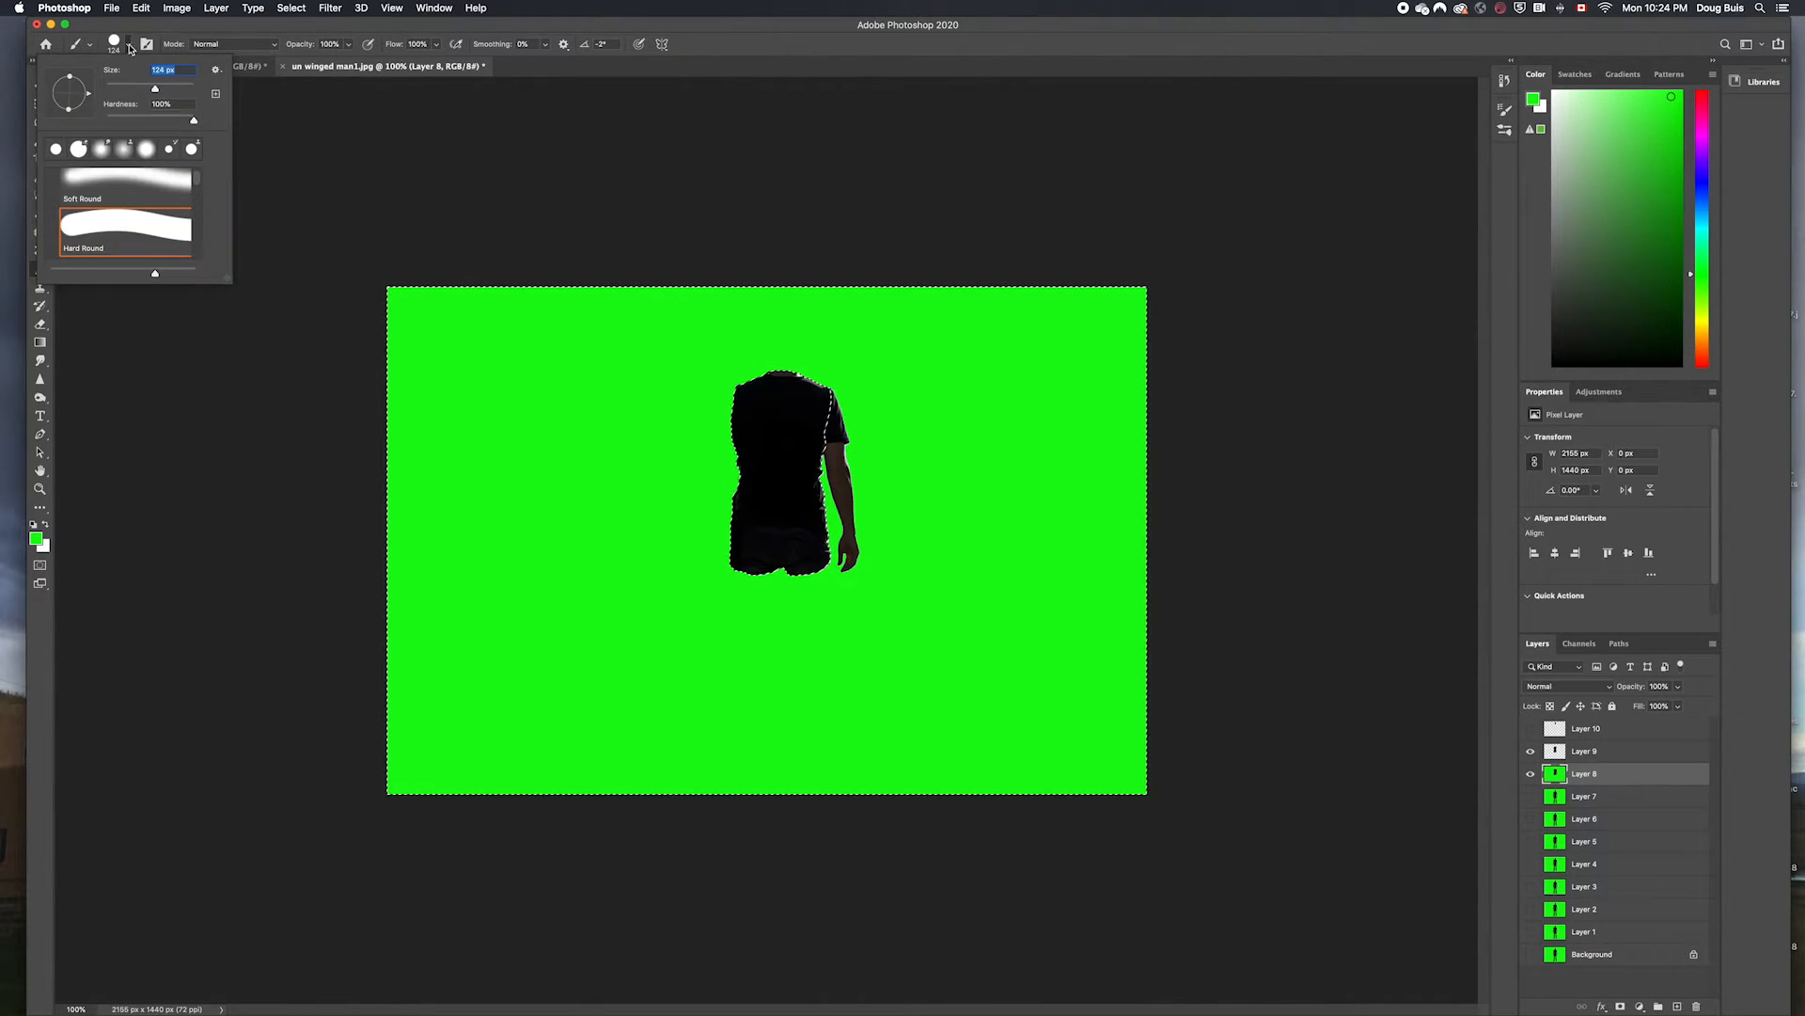
pyautogui.moveTo(106, 90); pyautogui.dragTo(110, 88)
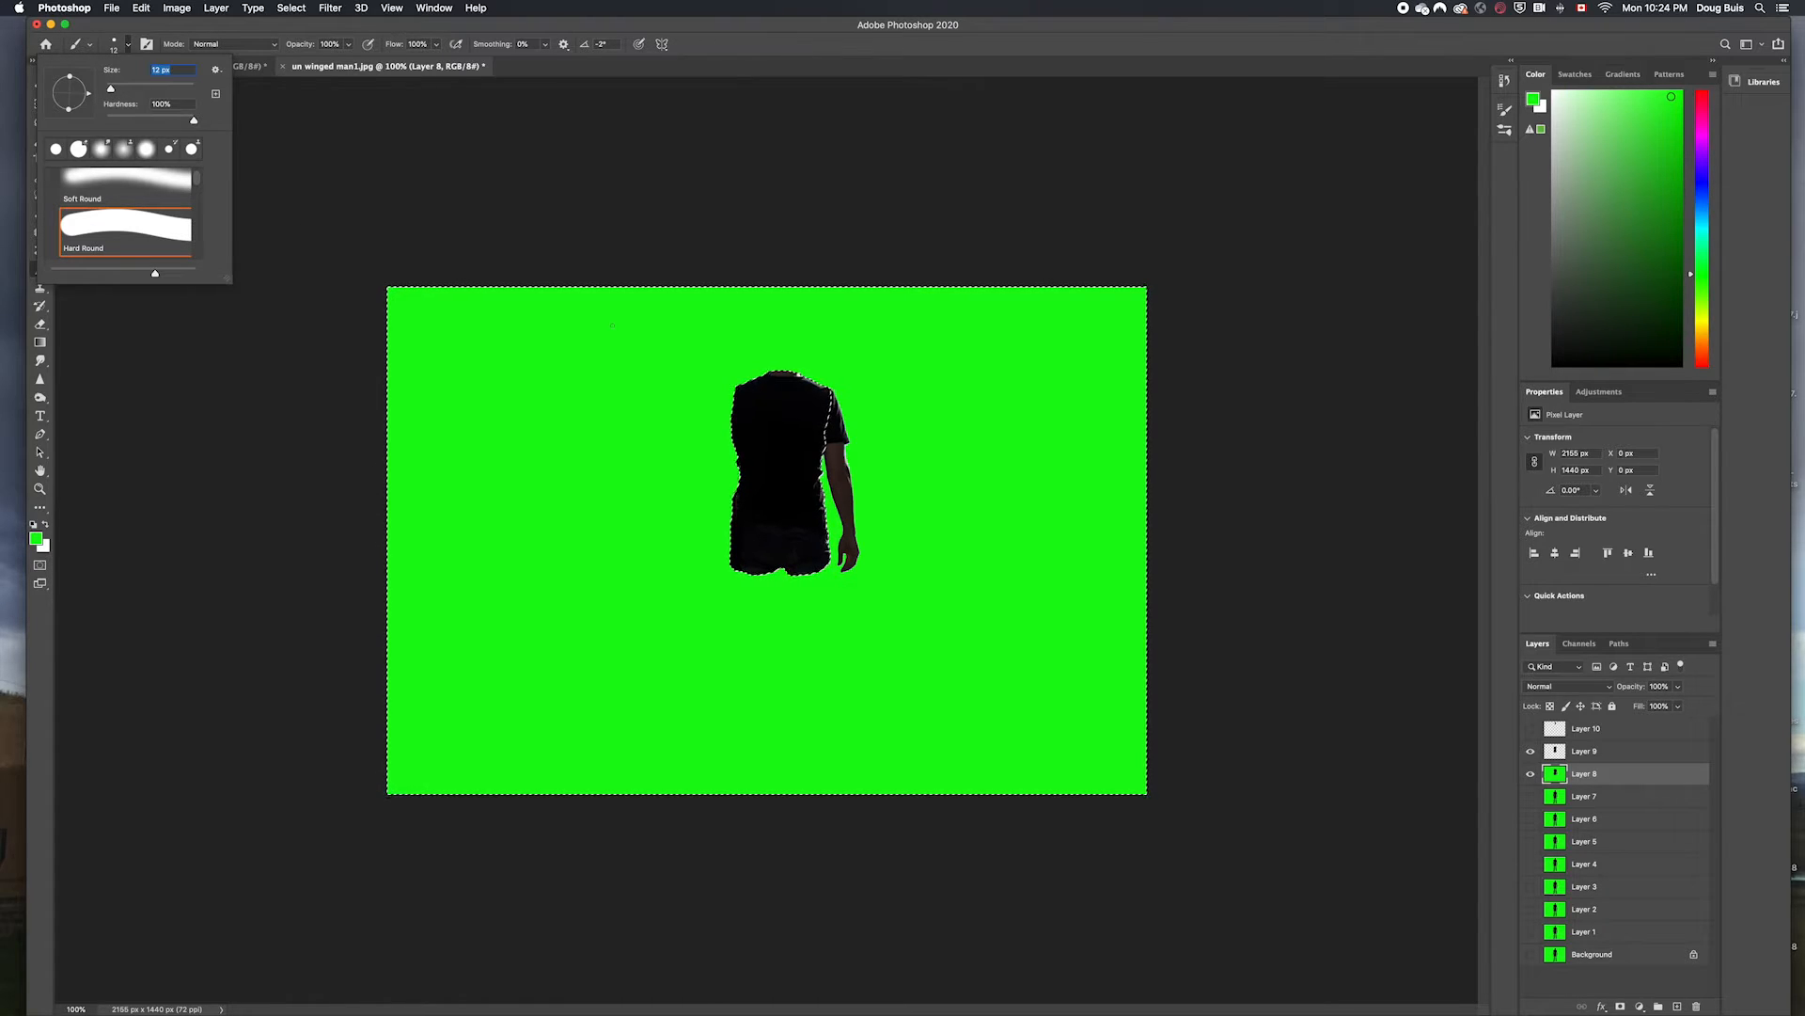
pyautogui.click(117, 87)
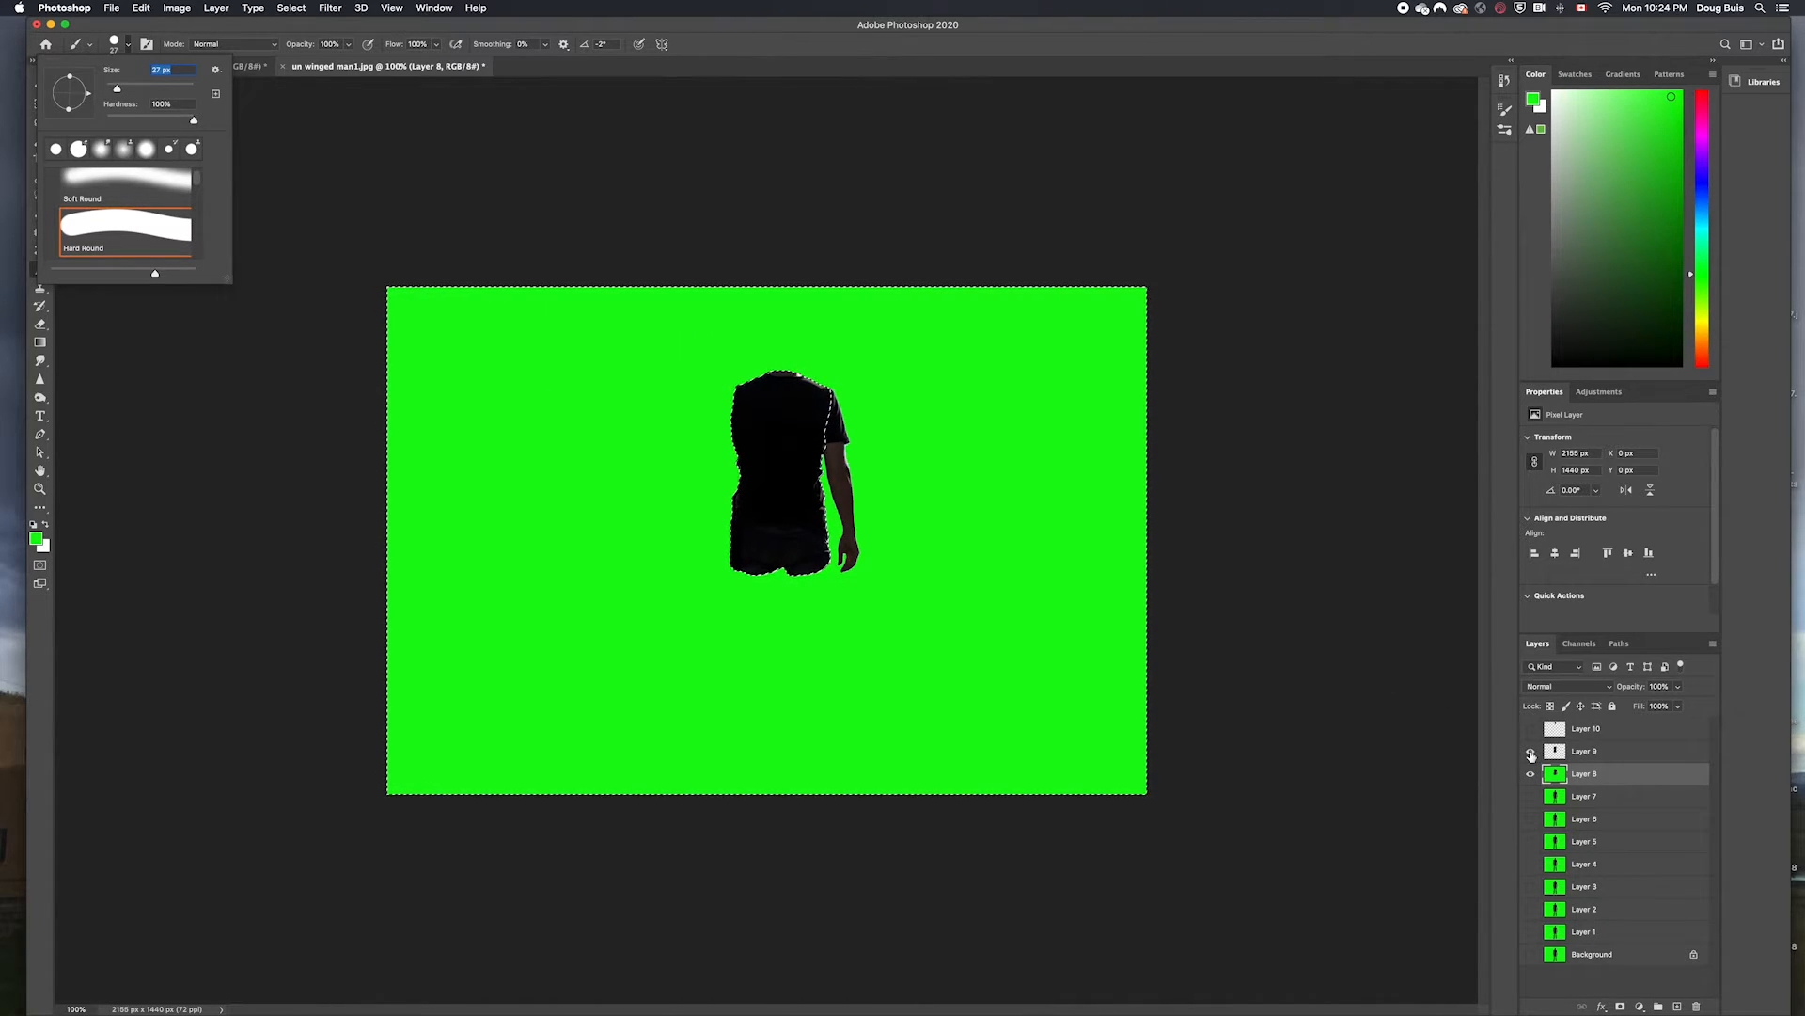
pyautogui.click(1531, 753)
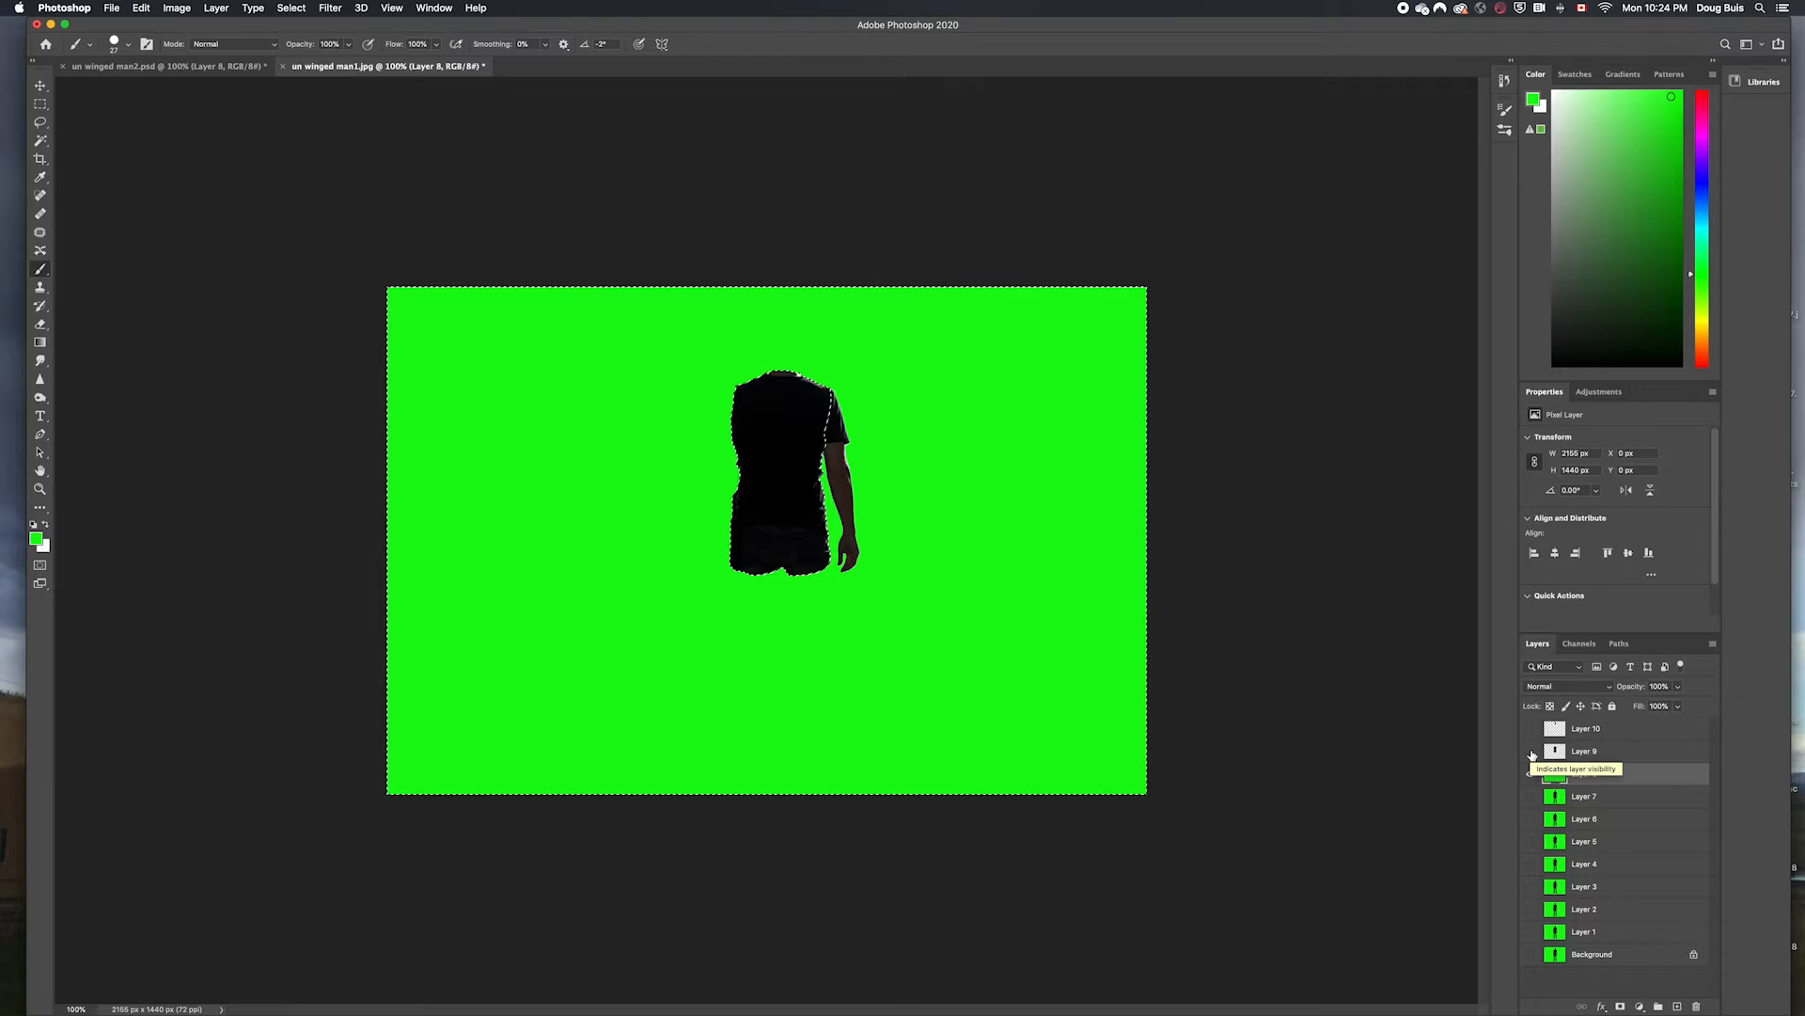
pyautogui.press('super+d')
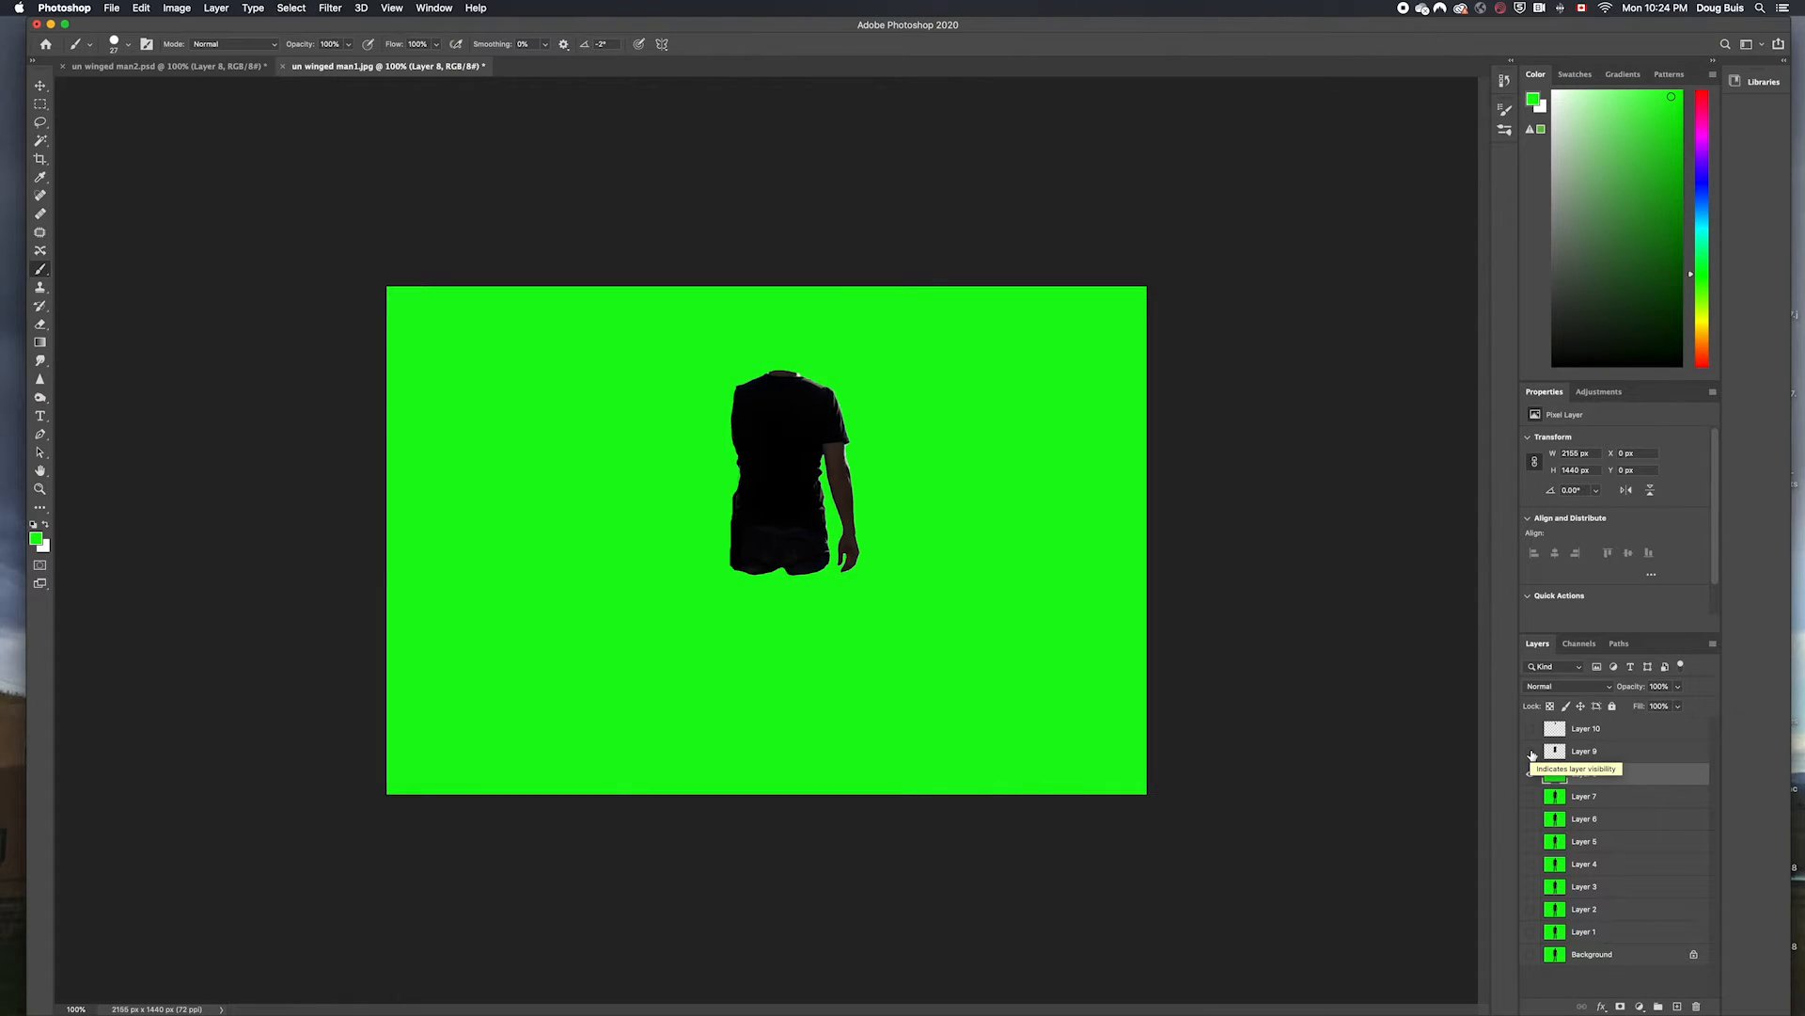
pyautogui.moveTo(818, 386); pyautogui.dragTo(815, 472)
# Enlarge the brush and paint green over the remaining torso on Layer 8, leaving only the right arm.
pyautogui.rightClick(278, 154)
pyautogui.click(128, 44)
pyautogui.moveTo(135, 89); pyautogui.dragTo(148, 88)
pyautogui.moveTo(797, 374)
pyautogui.mouseDown()
pyautogui.moveTo(815, 521)
pyautogui.moveTo(732, 541)
pyautogui.moveTo(803, 542)
pyautogui.moveTo(785, 357)
pyautogui.moveTo(758, 447)
pyautogui.moveTo(774, 495)
pyautogui.moveTo(725, 521)
pyautogui.mouseUp()
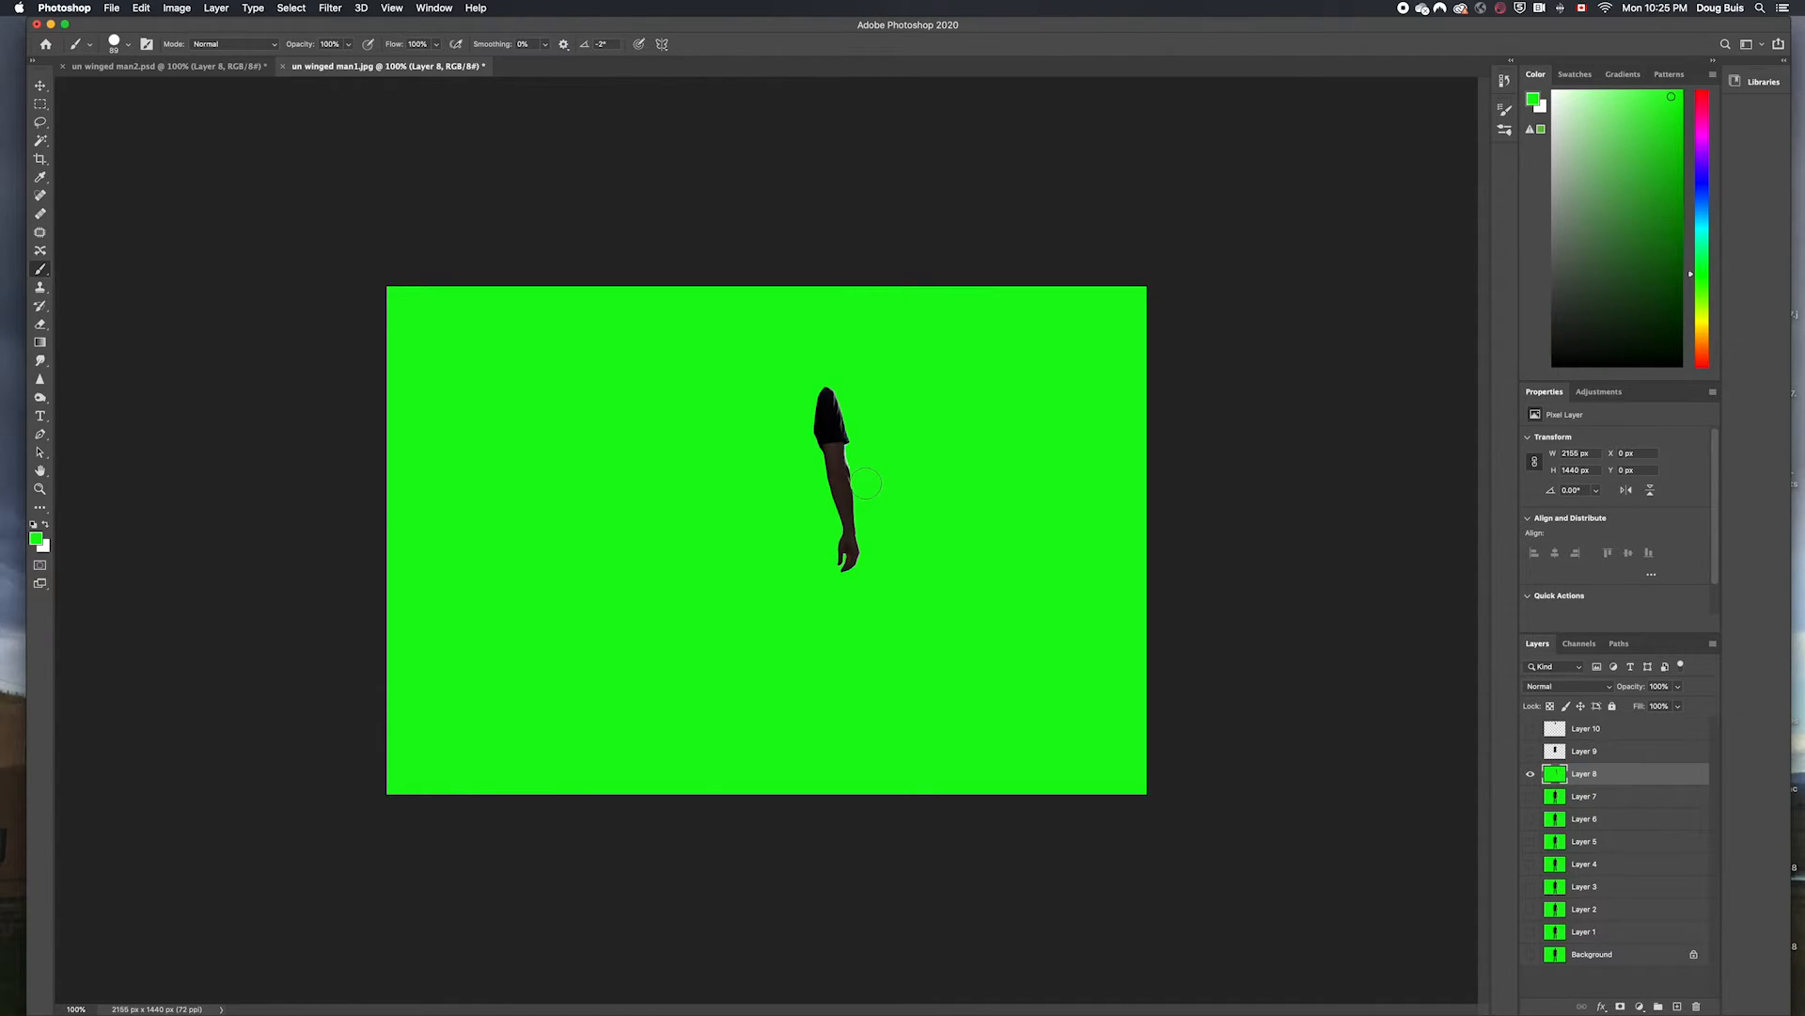
# Paint green over the right forearm and hand on Layer 8 and delete the green around the upper arm with the Magic Wand.
pyautogui.moveTo(865, 488)
pyautogui.mouseDown()
pyautogui.moveTo(814, 494)
pyautogui.moveTo(854, 543)
pyautogui.mouseUp()
pyautogui.click(41, 140)
pyautogui.click(591, 473)
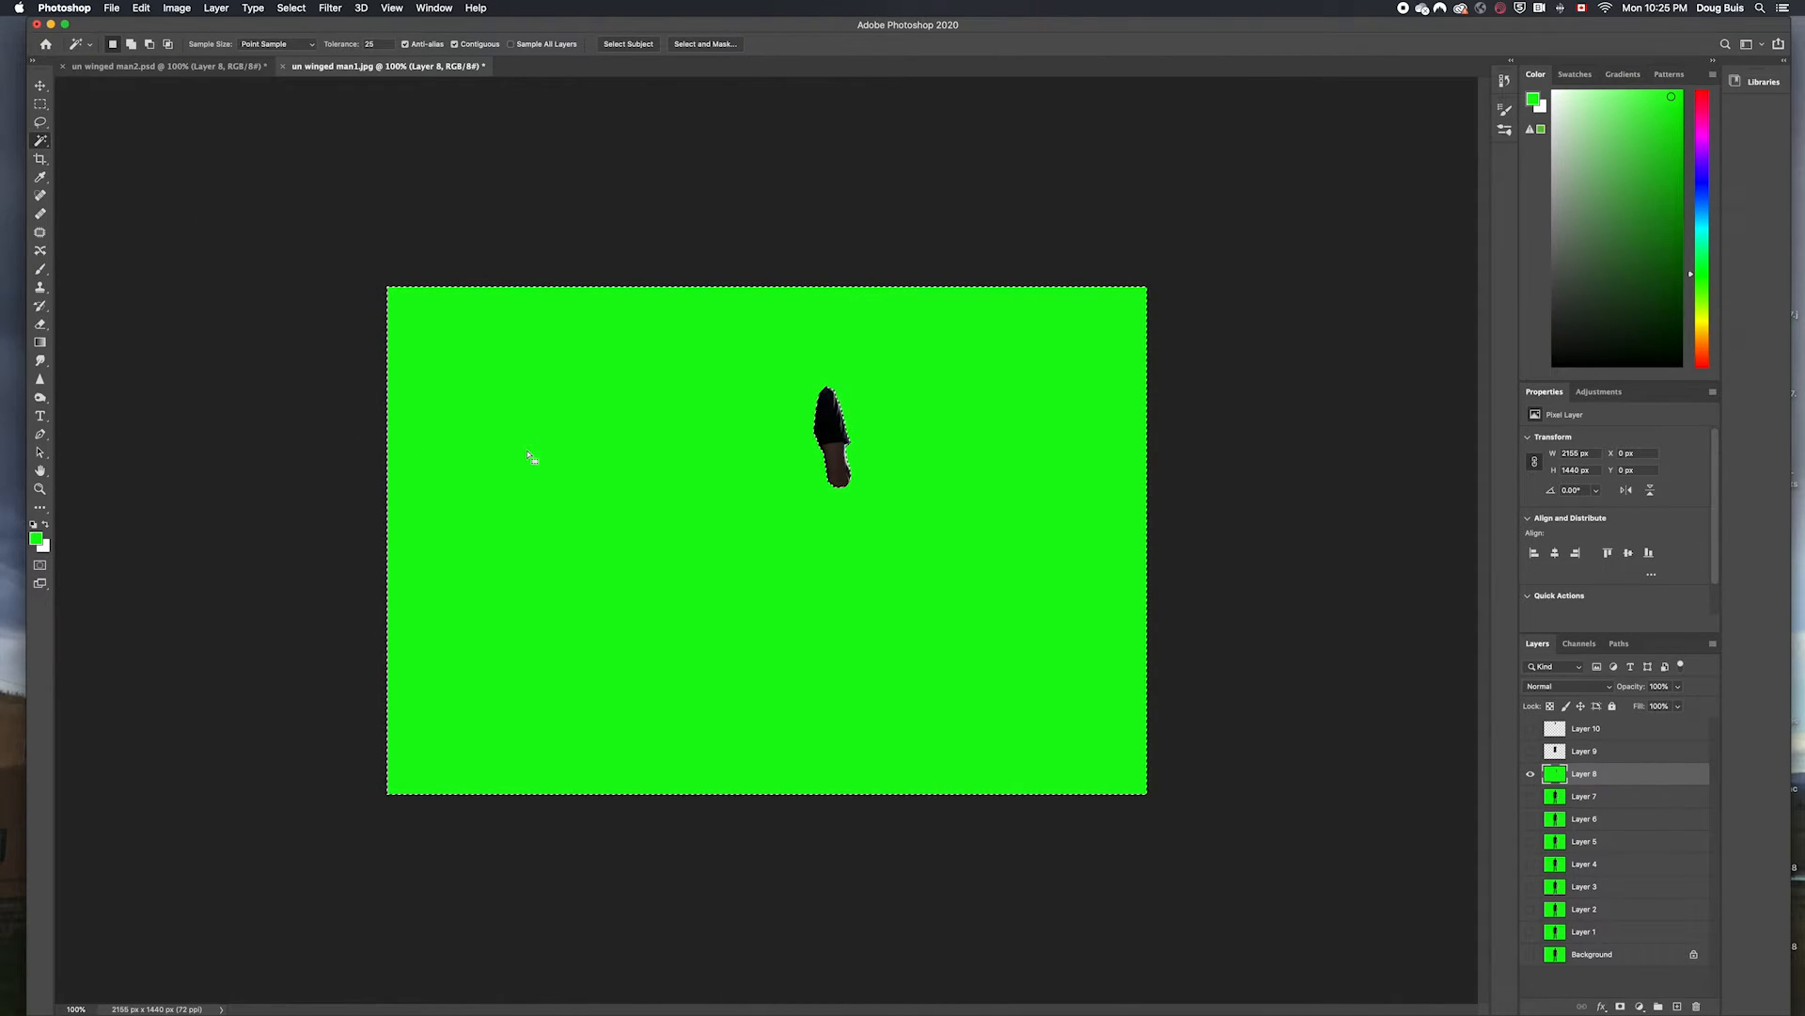
pyautogui.press('Delete')
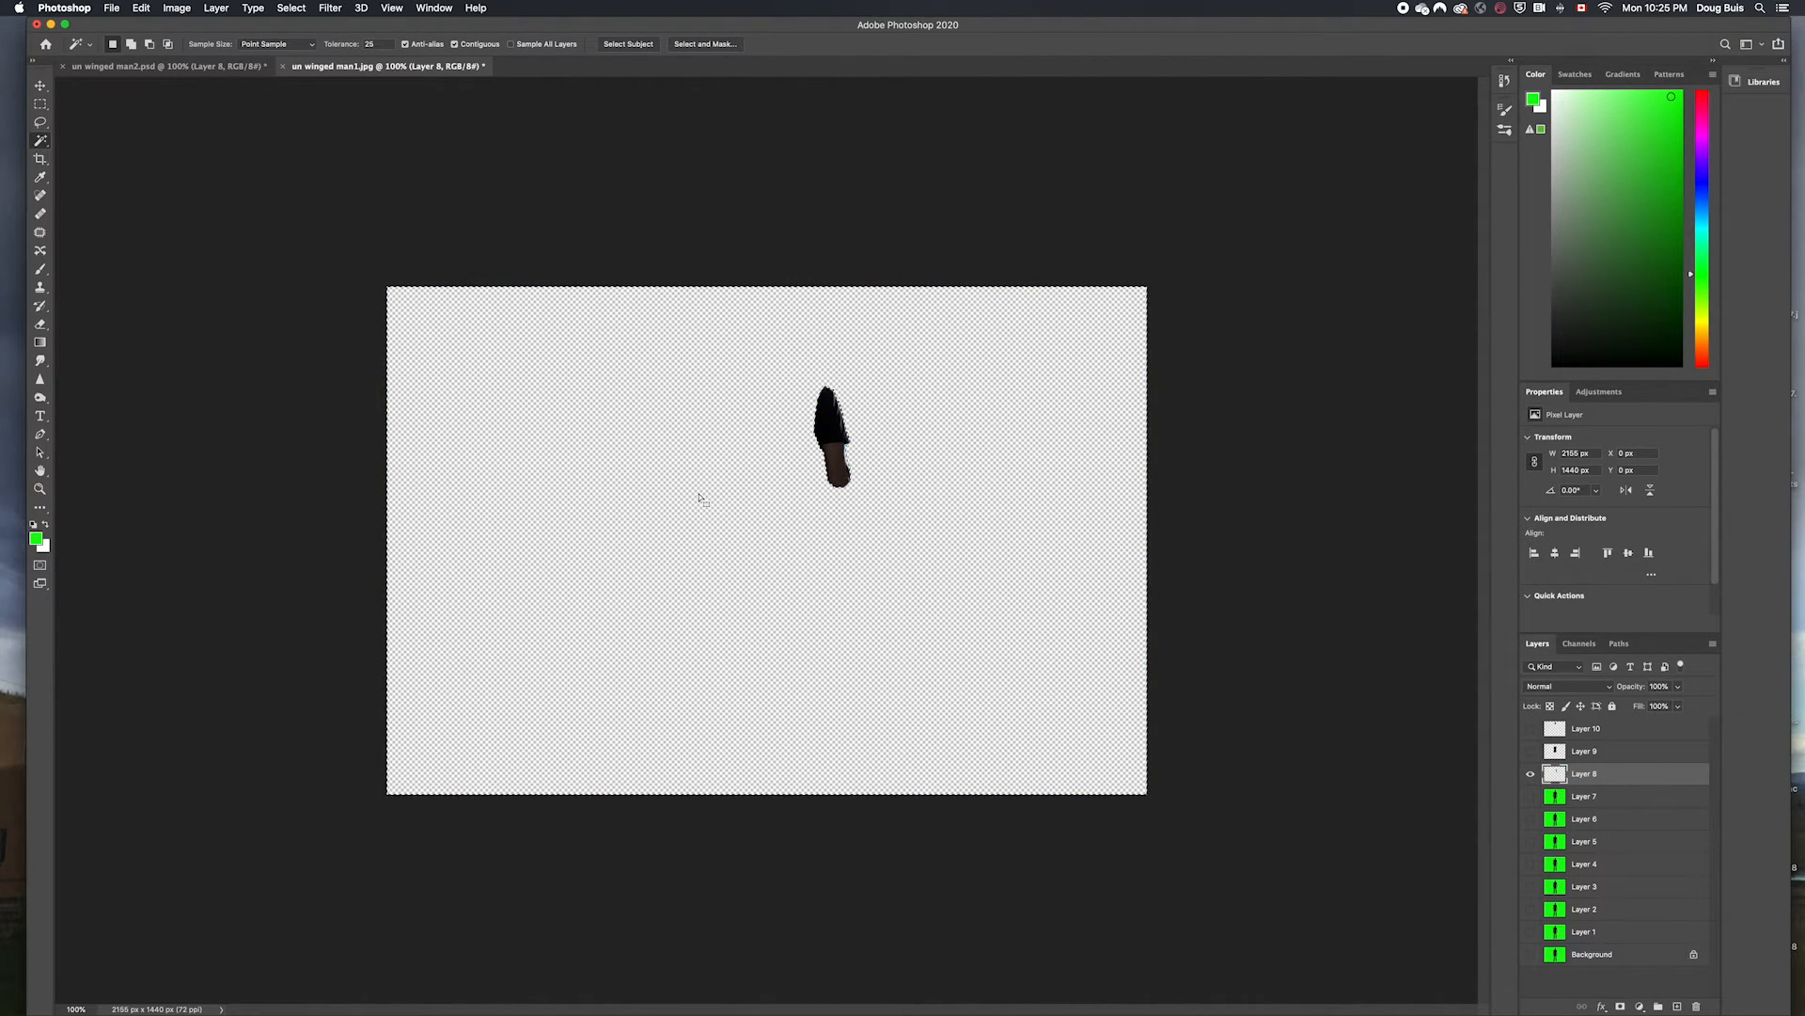
pyautogui.click(1531, 751)
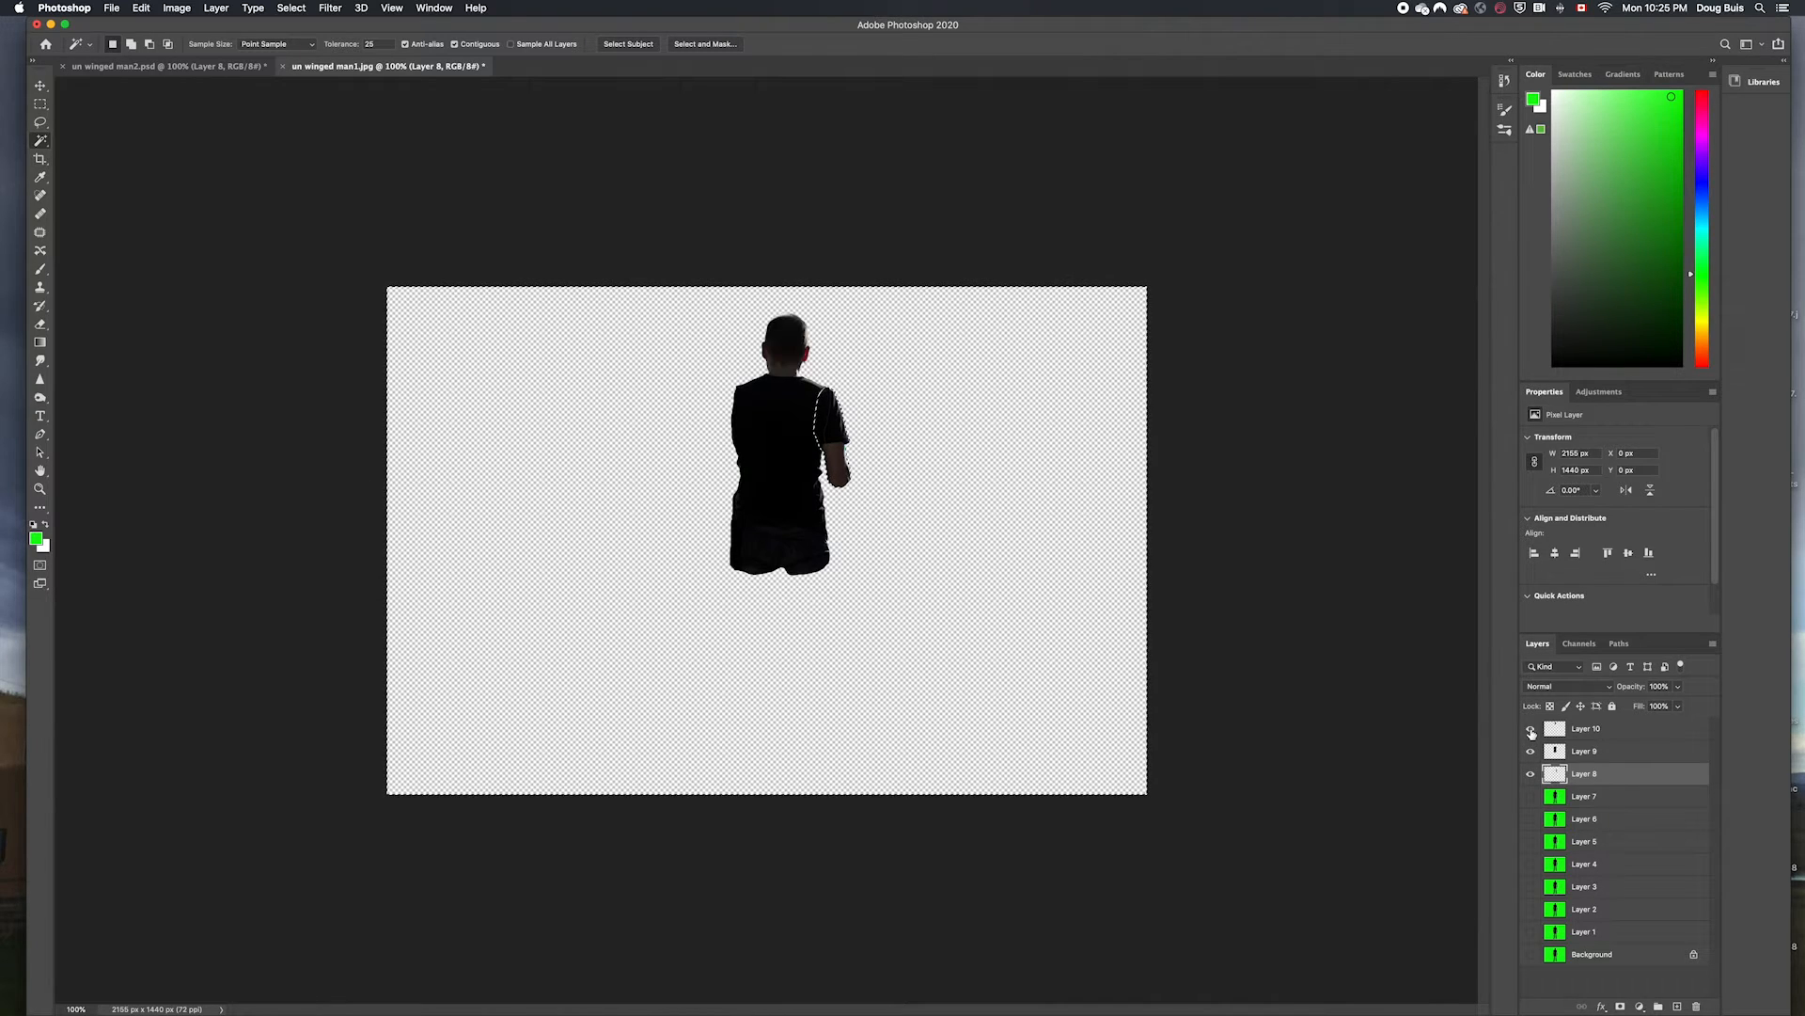
pyautogui.click(1531, 730)
pyautogui.click(1531, 750)
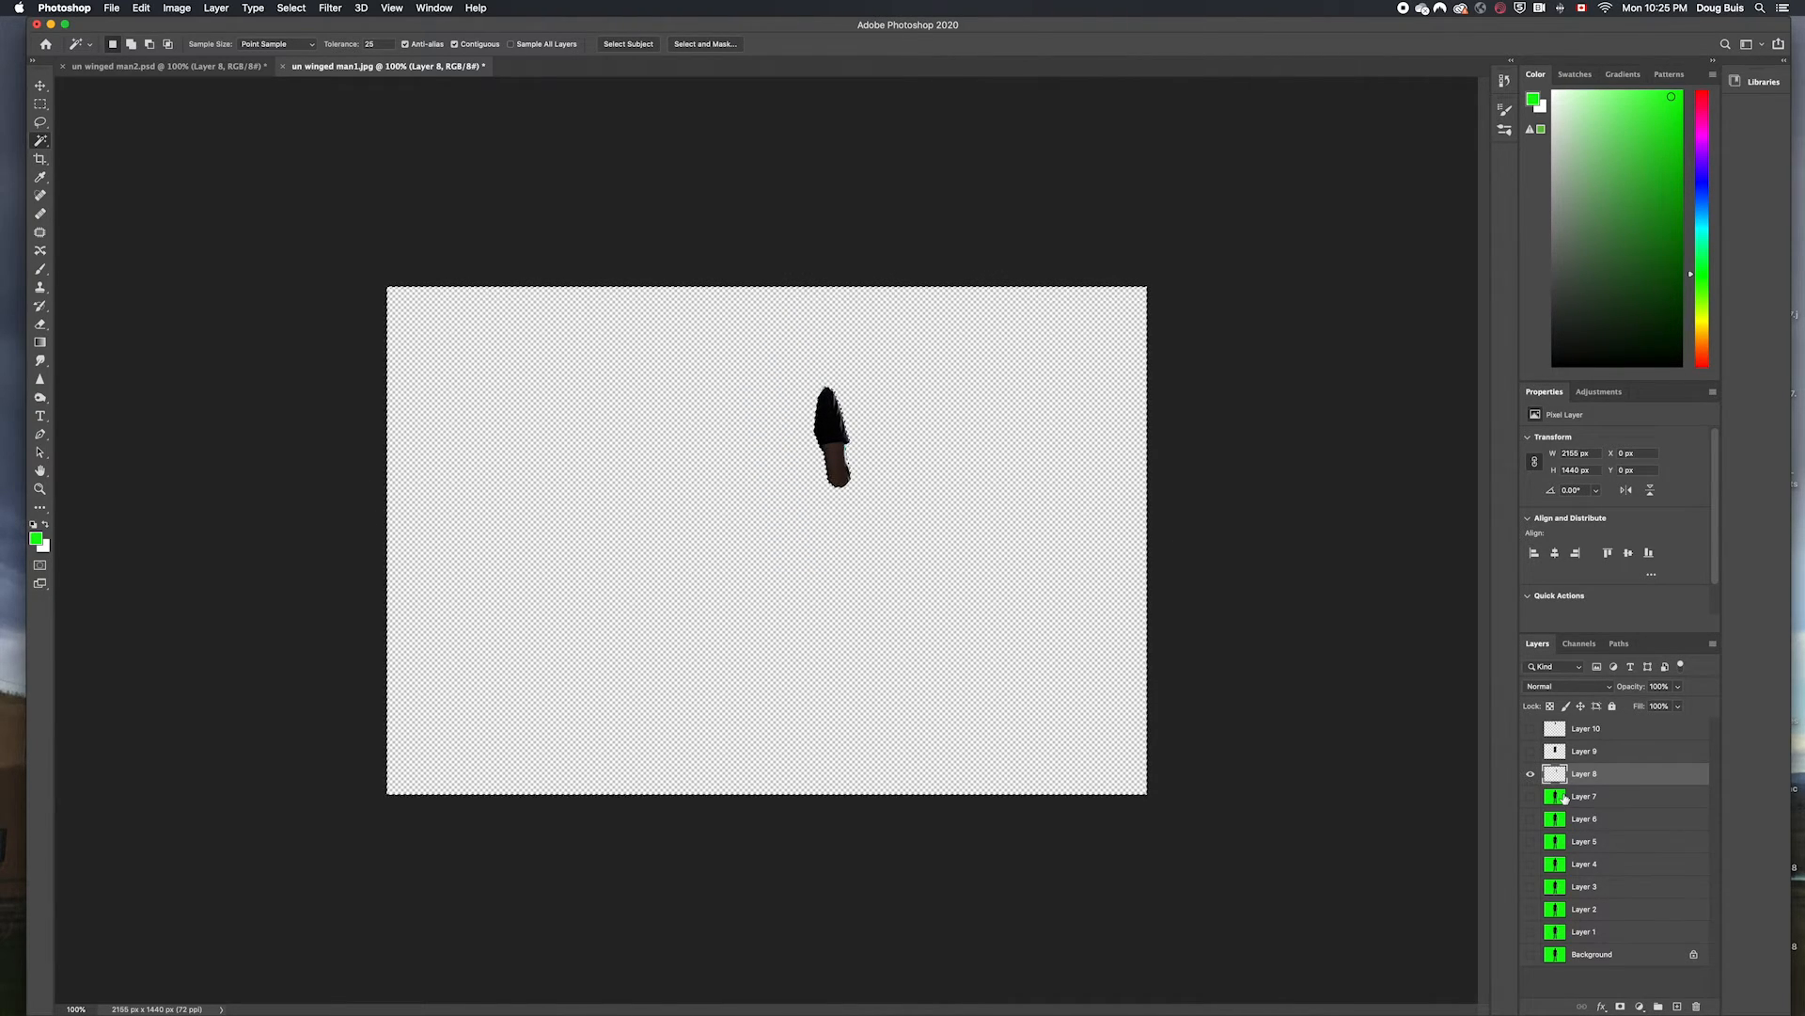
# Show the lower right arm layer, invert the selection, and paint a green gap across the arm just above the elbow.
pyautogui.click(1563, 796)
pyautogui.click(1530, 796)
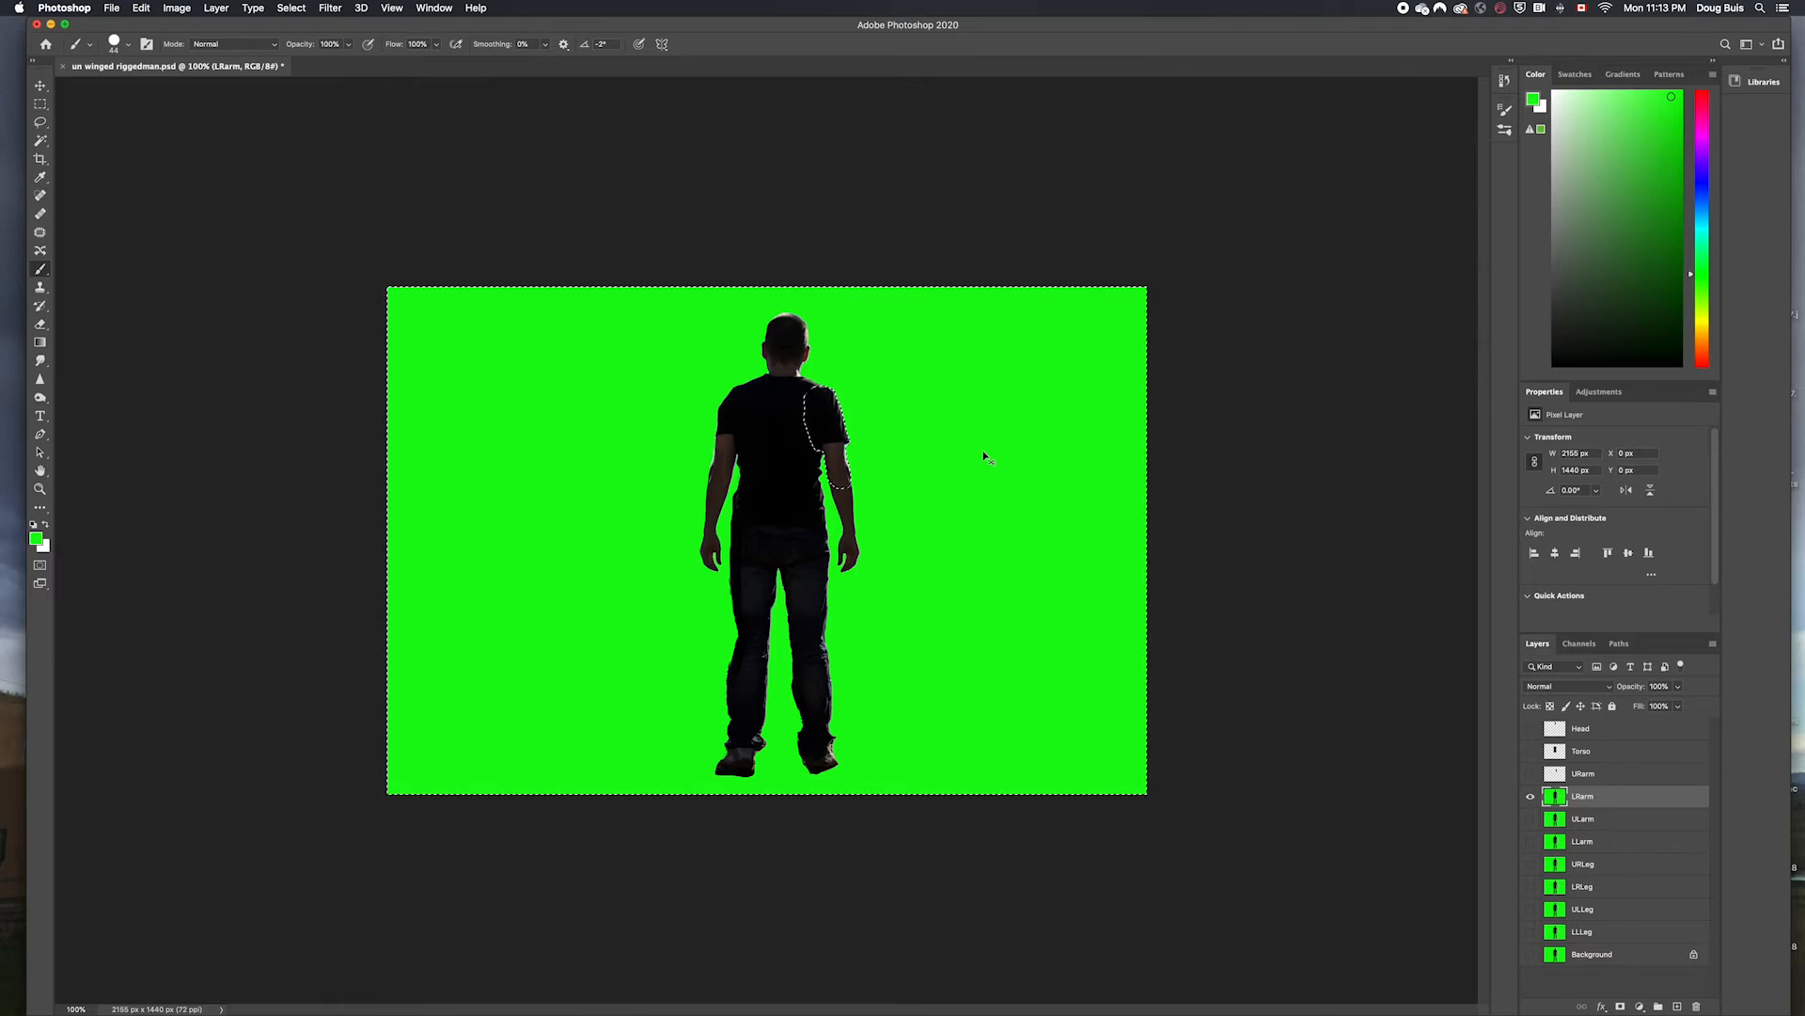
pyautogui.press('super+shift+i')
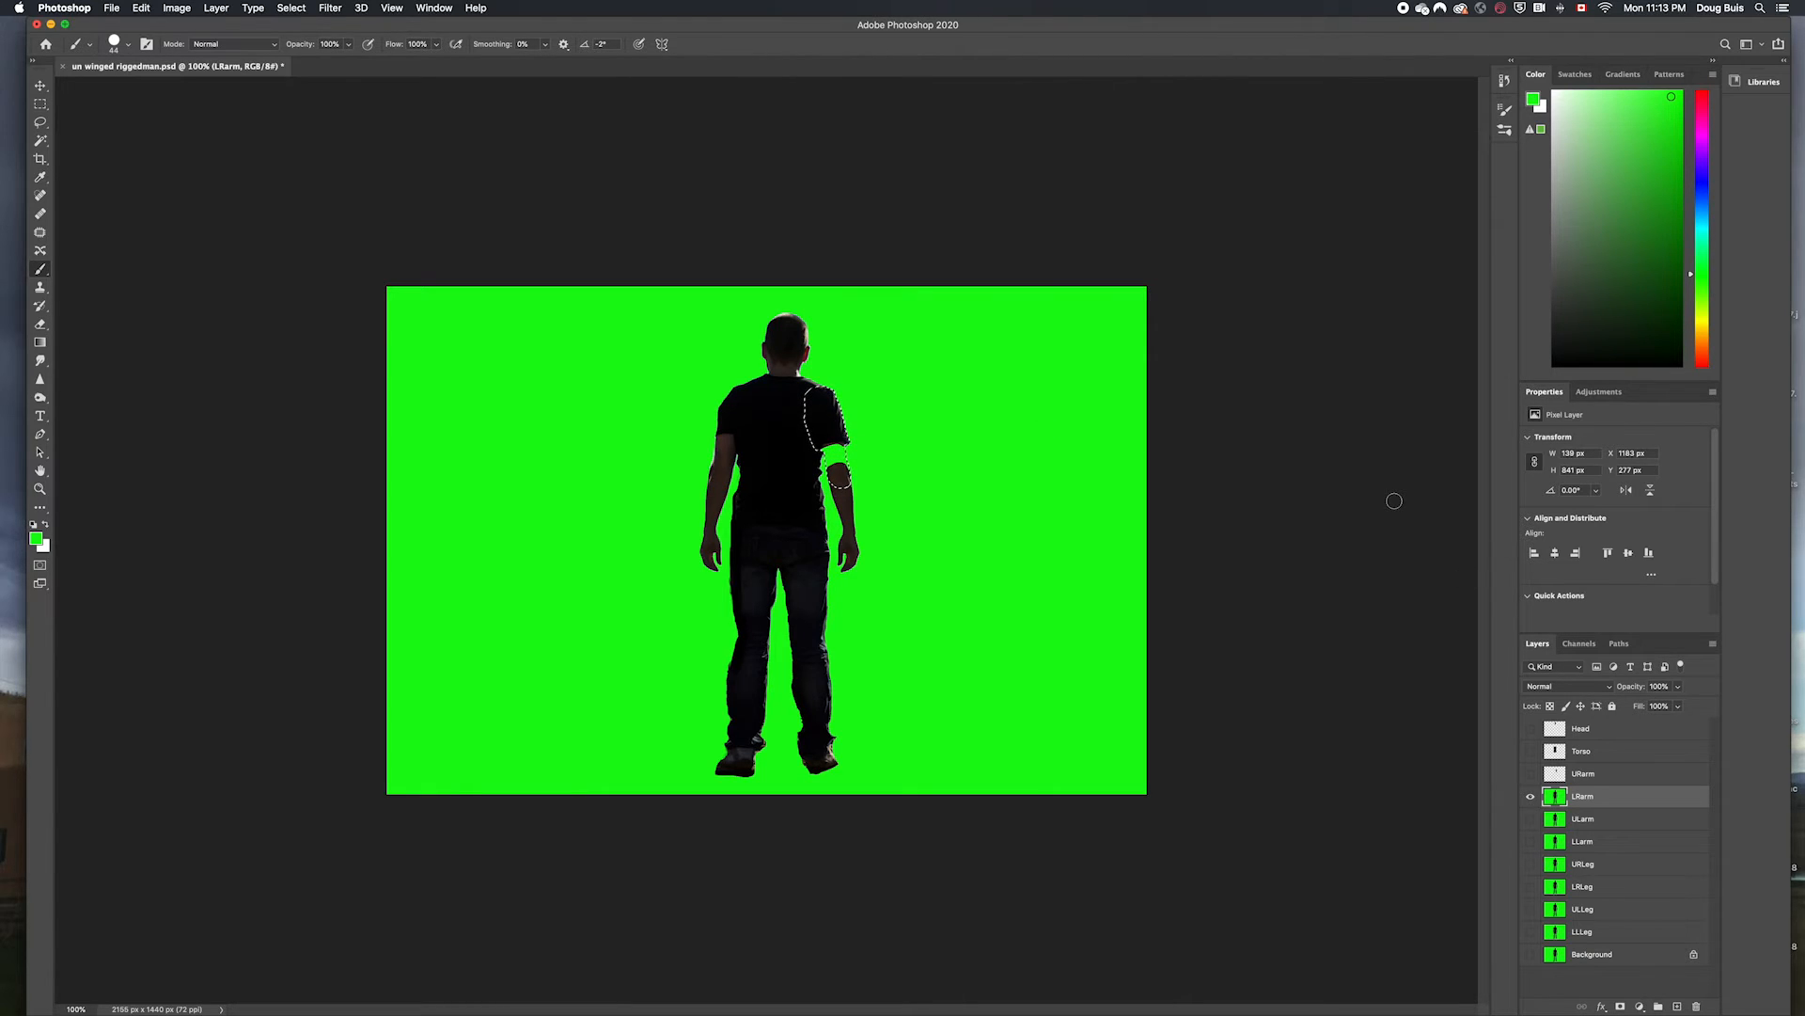
# Set the brush size to 130 px, clear the selection, and paint green over everything except the right forearm on the LRarm layer.
pyautogui.press('super+shift+i')
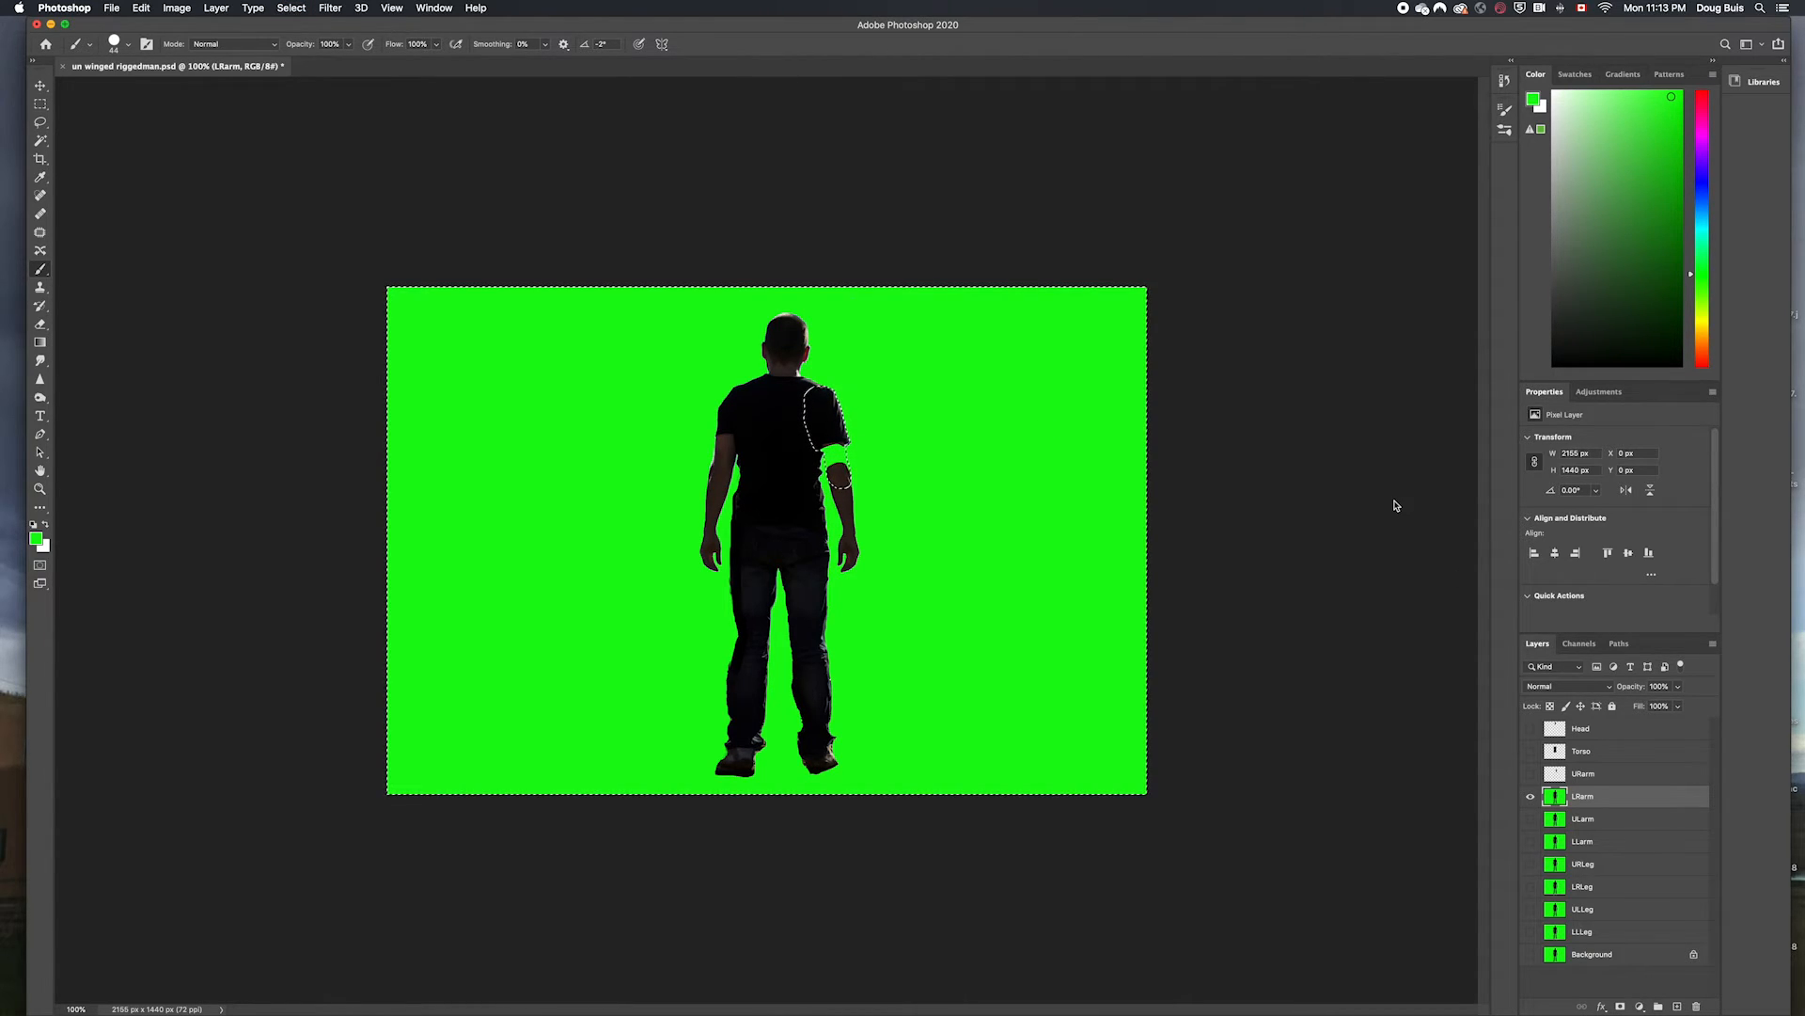
pyautogui.moveTo(795, 326)
pyautogui.mouseDown()
pyautogui.moveTo(811, 390)
pyautogui.moveTo(776, 321)
pyautogui.mouseUp()
pyautogui.rightClick(684, 338)
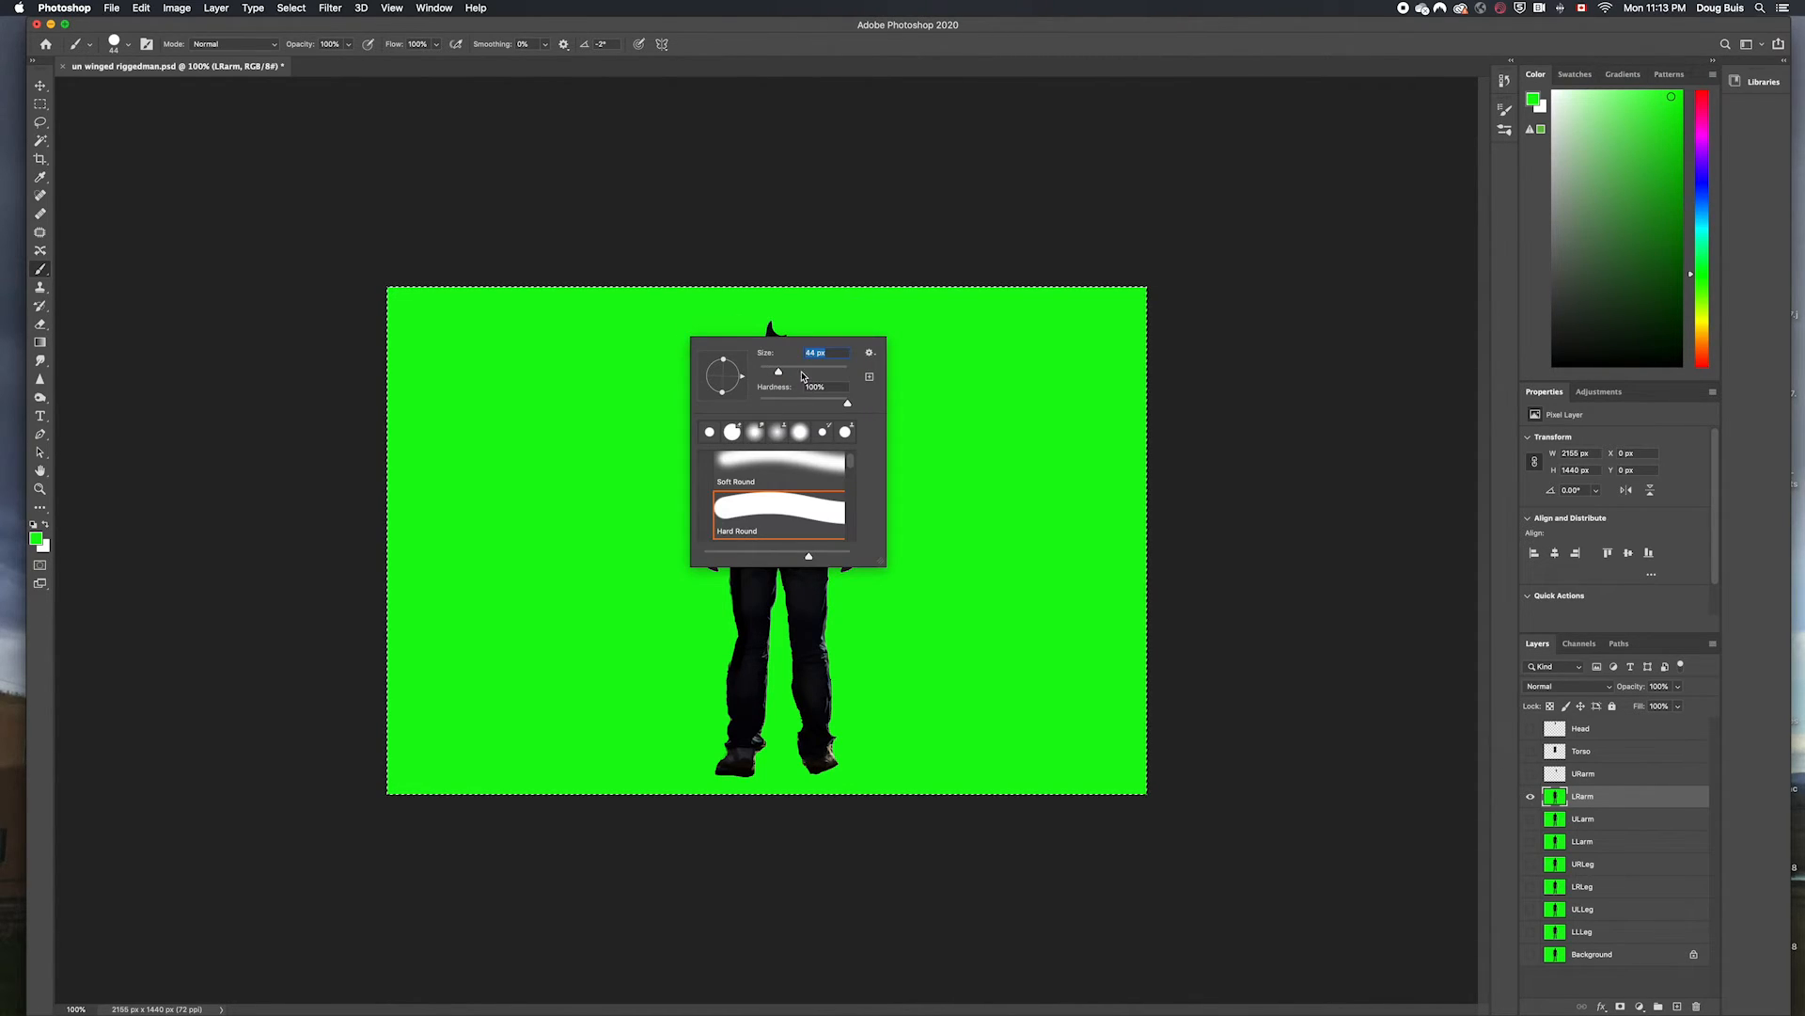
pyautogui.click(811, 367)
pyautogui.click(1295, 534)
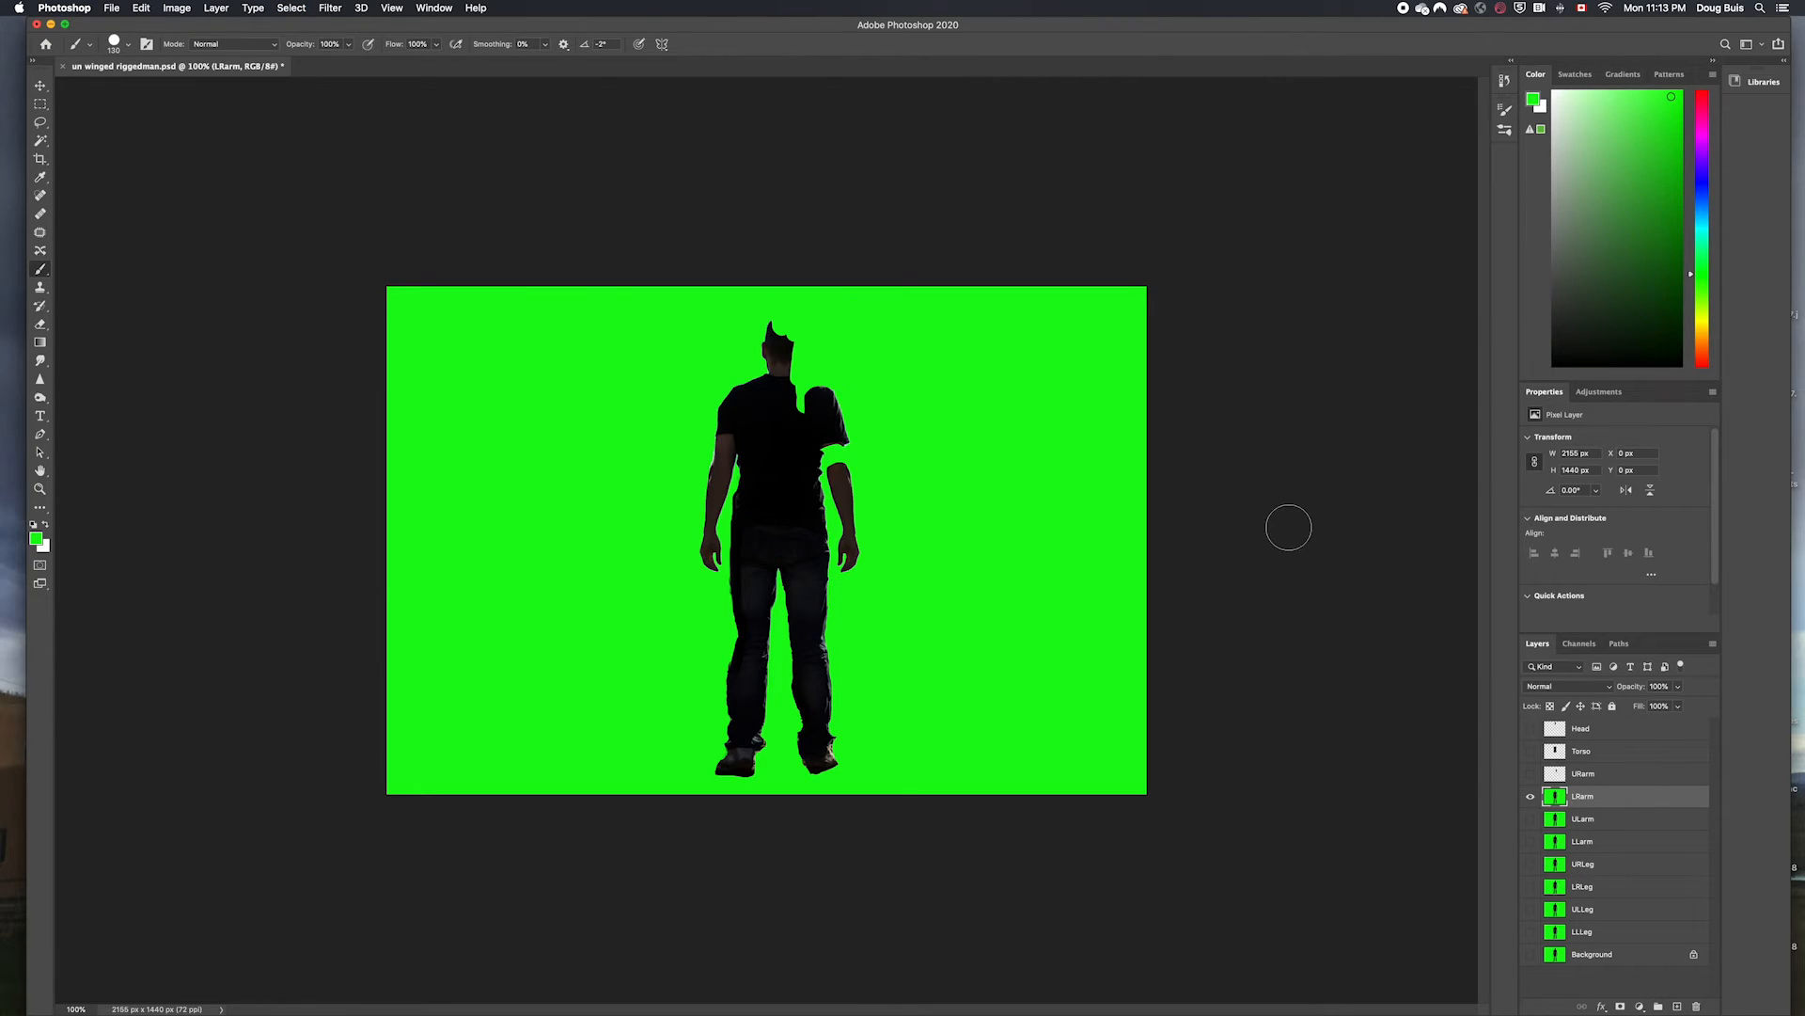
pyautogui.moveTo(853, 425)
pyautogui.mouseDown()
pyautogui.moveTo(808, 443)
pyautogui.moveTo(810, 566)
pyautogui.moveTo(734, 766)
pyautogui.moveTo(776, 602)
pyautogui.moveTo(762, 385)
pyautogui.moveTo(763, 501)
pyautogui.mouseUp()
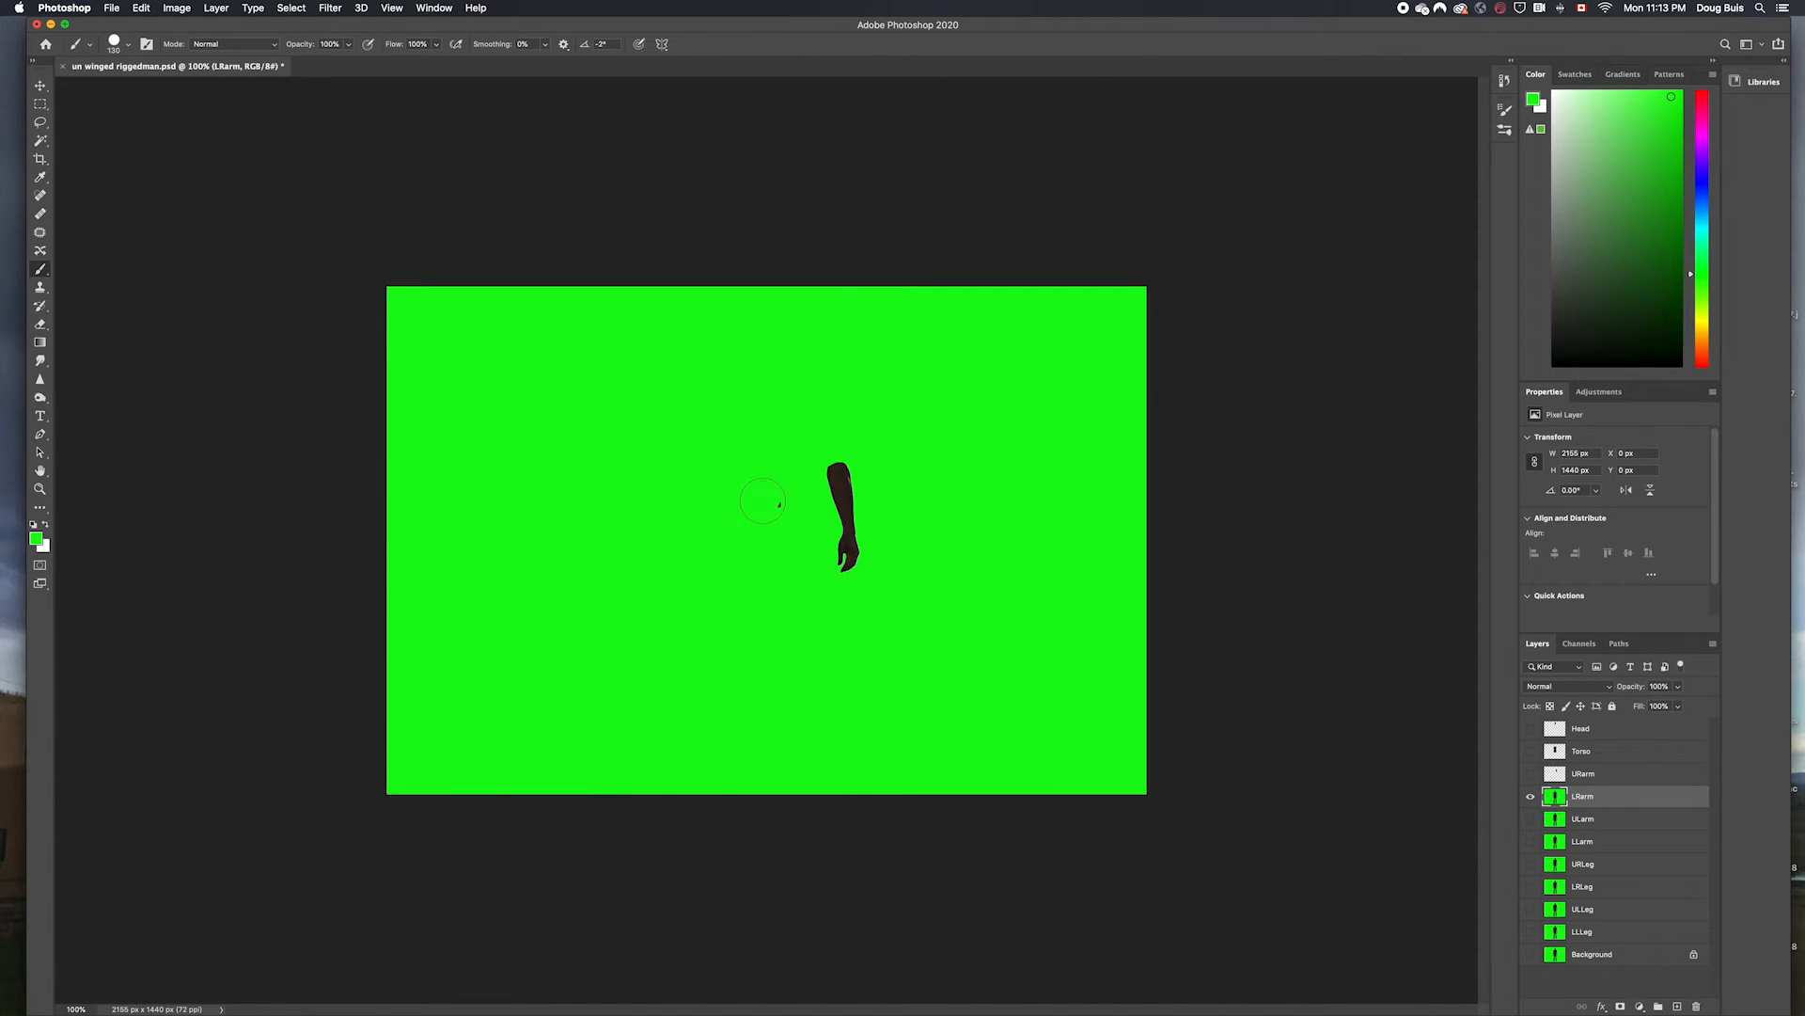
# Delete the green around the right forearm with the Magic Wand and show Layers 8, 9 and 10 to check the assembled parts.
pyautogui.click(40, 141)
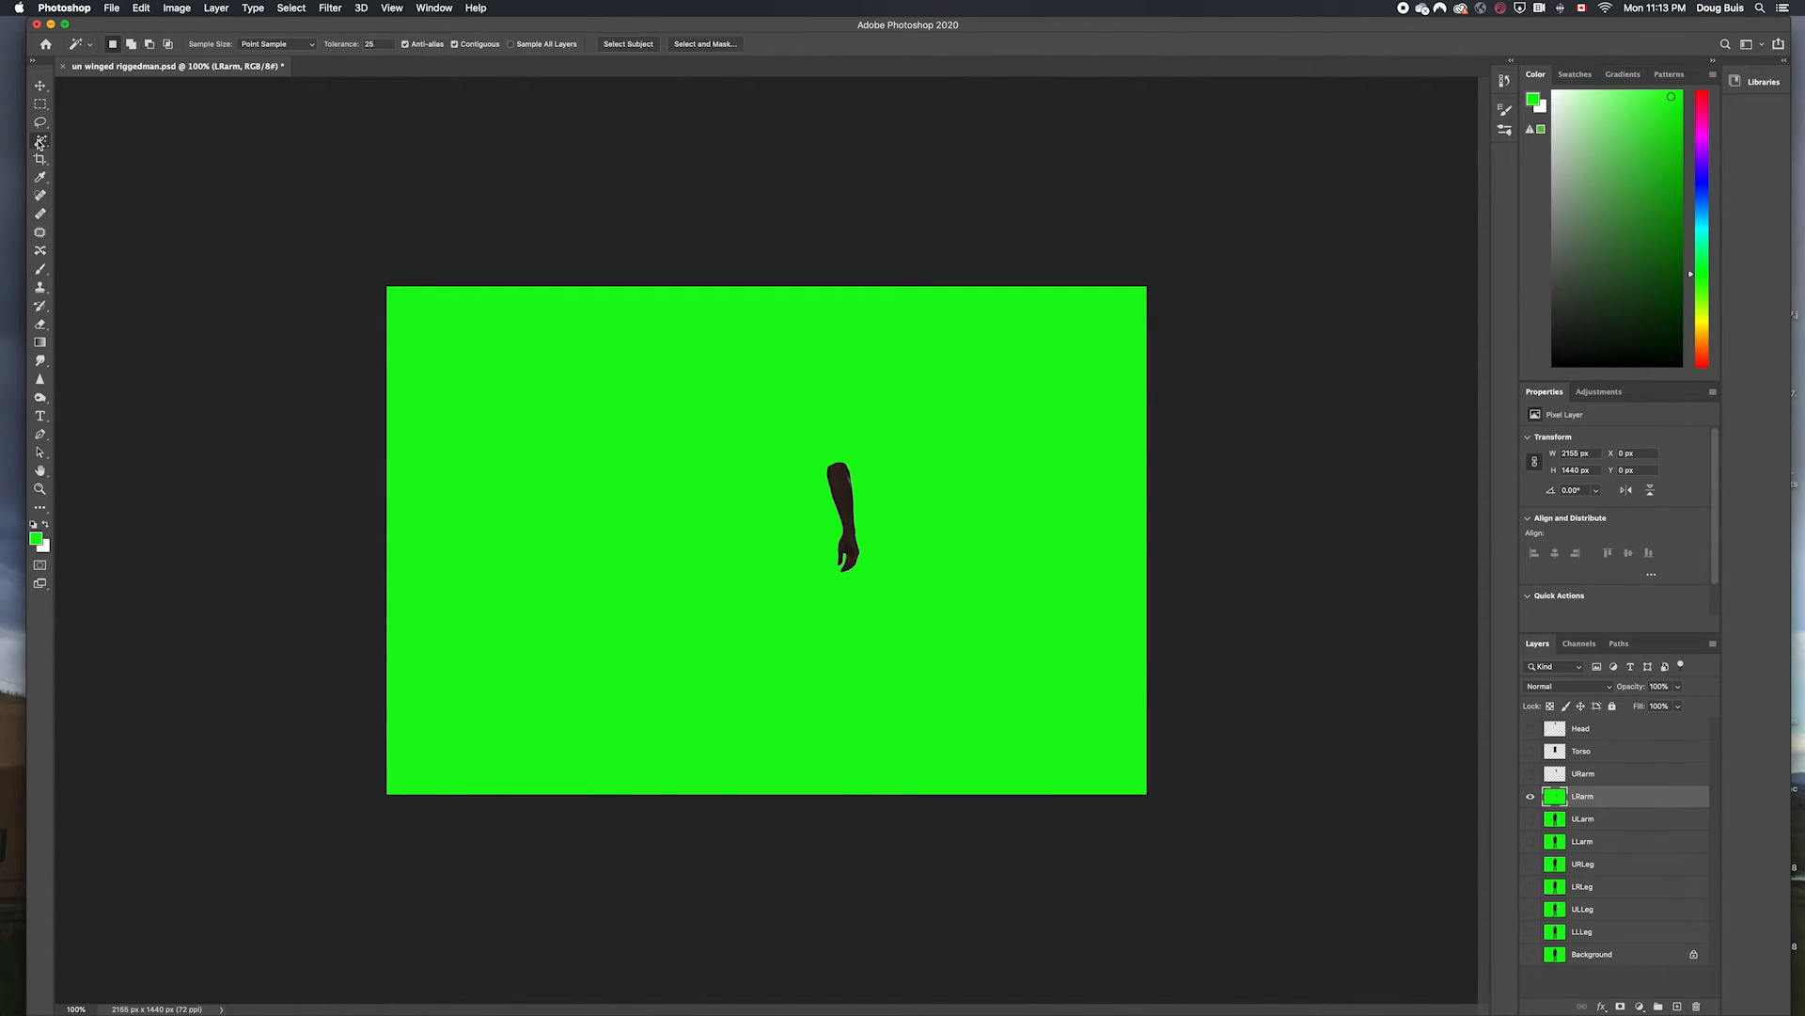
pyautogui.click(493, 403)
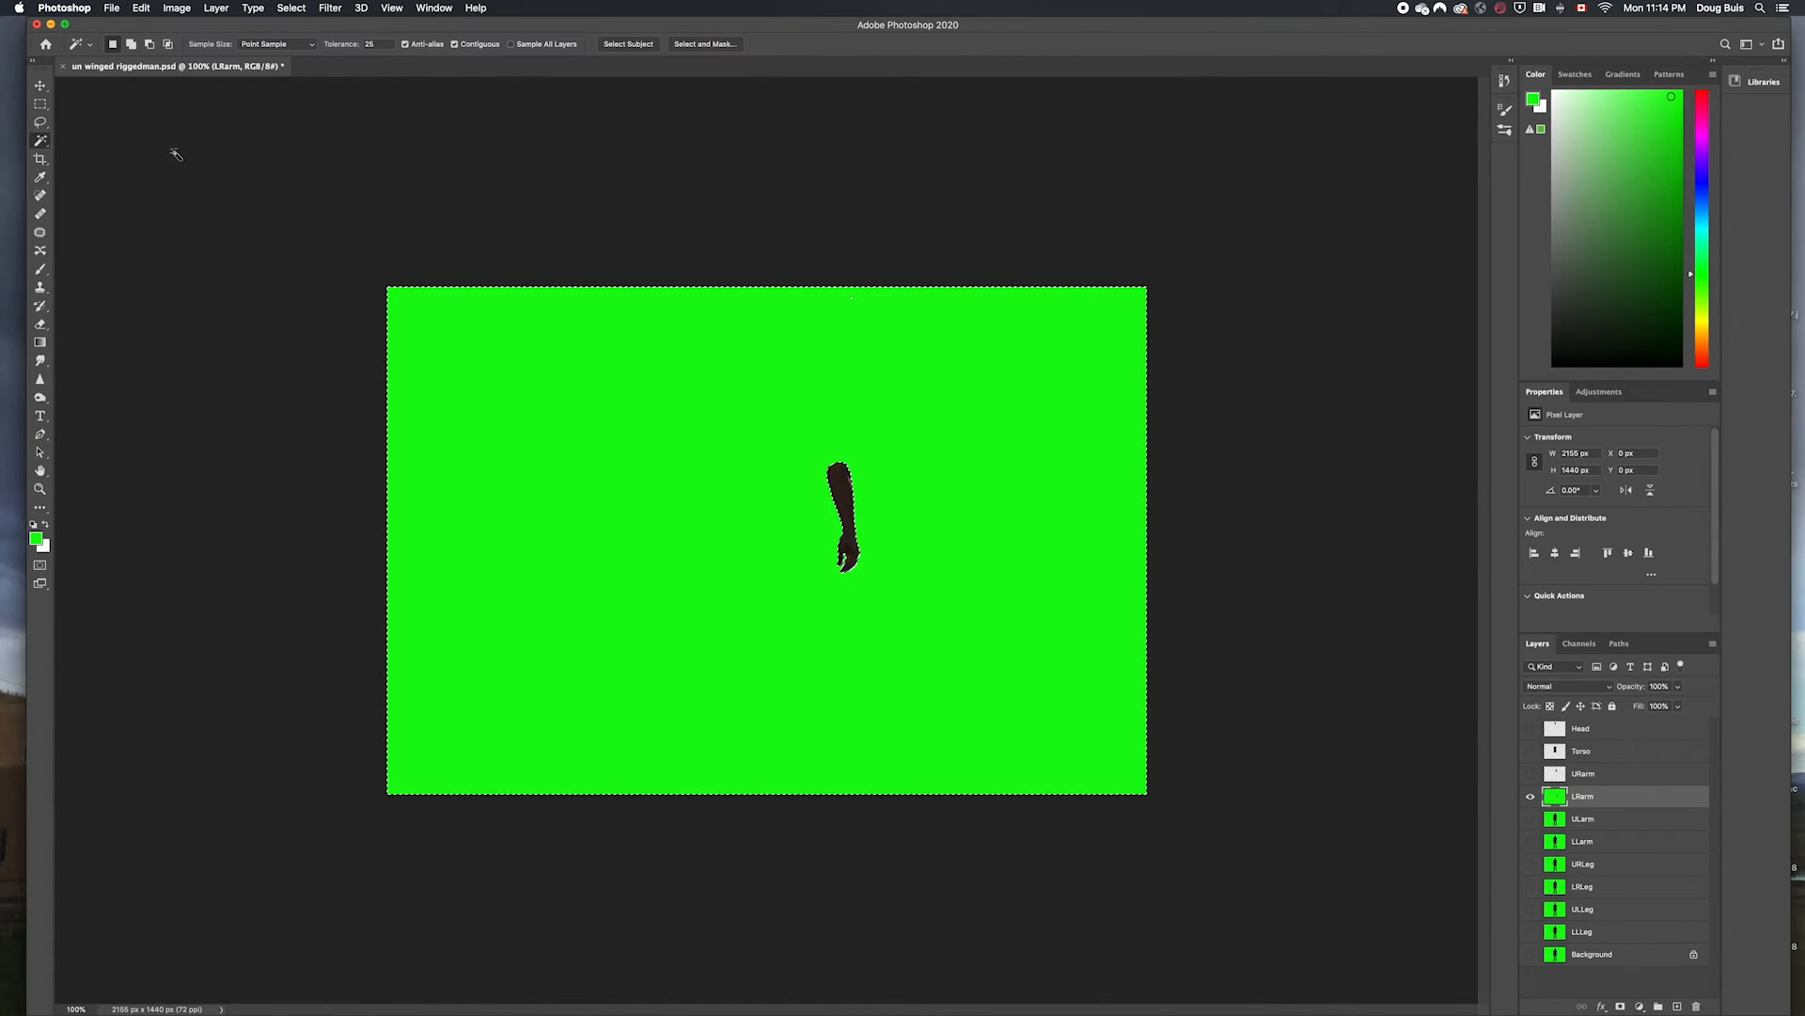
pyautogui.press('Delete')
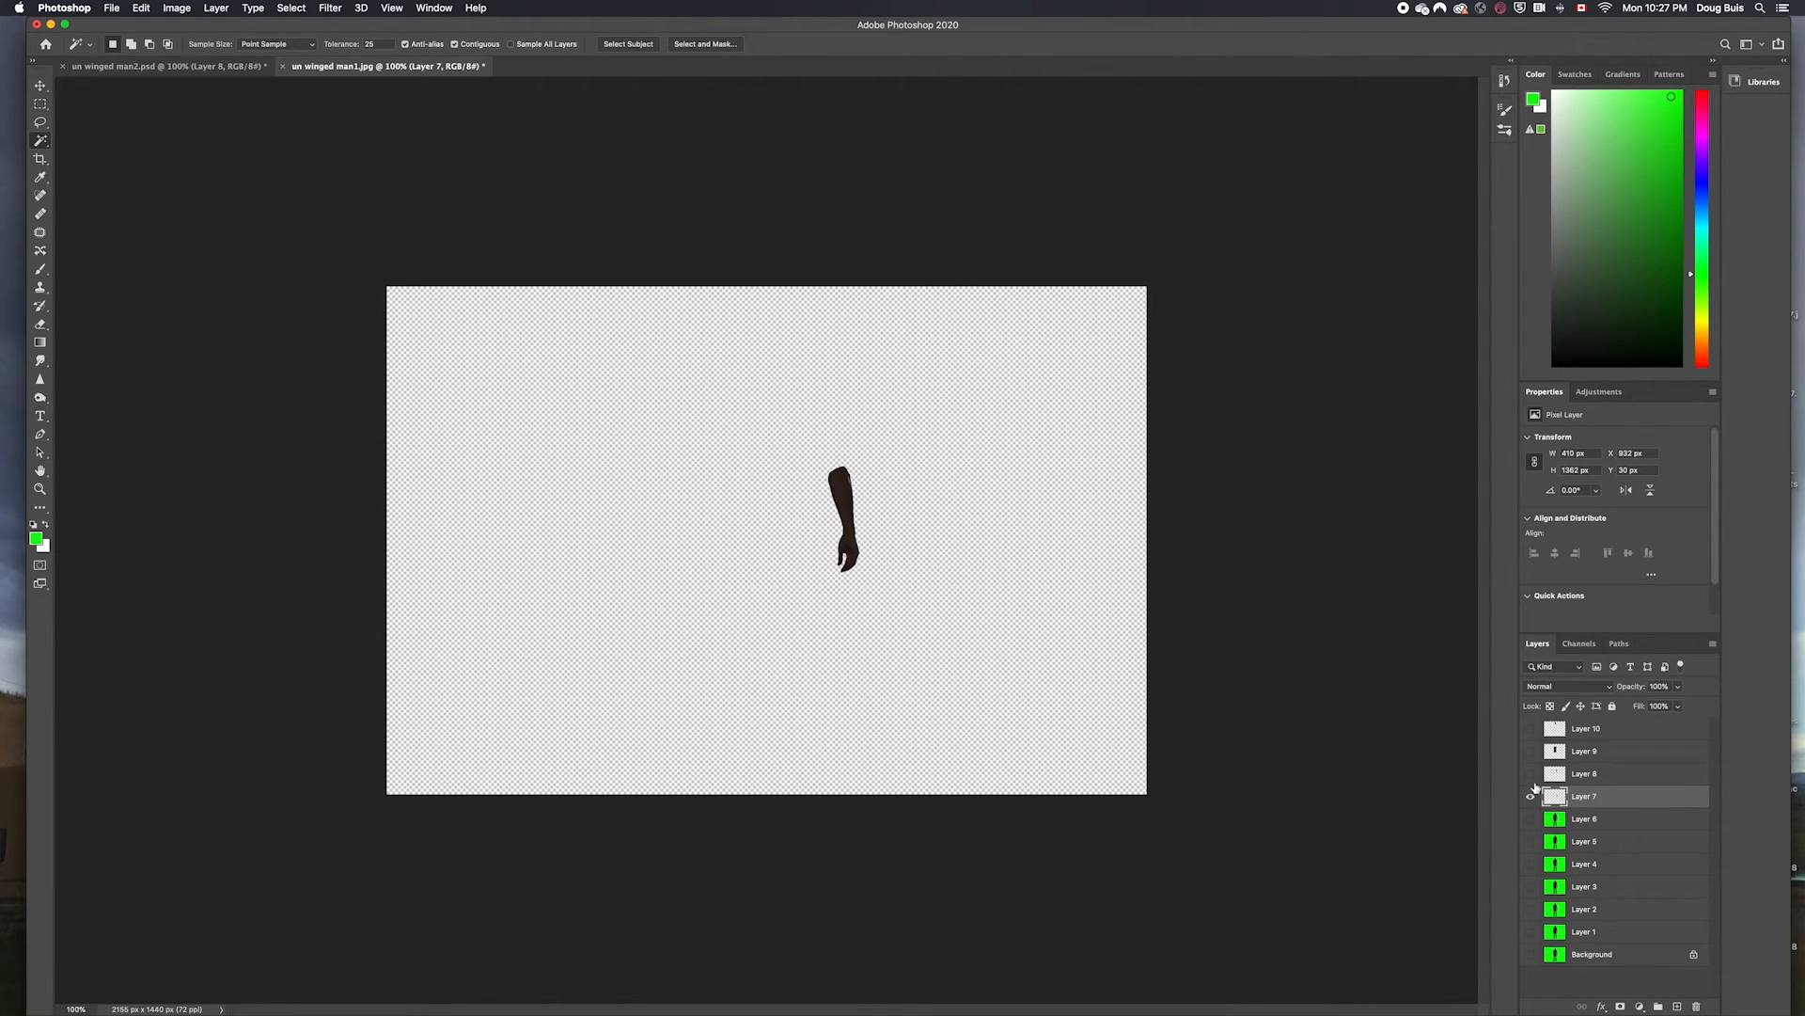
pyautogui.moveTo(1531, 774); pyautogui.dragTo(1524, 727)
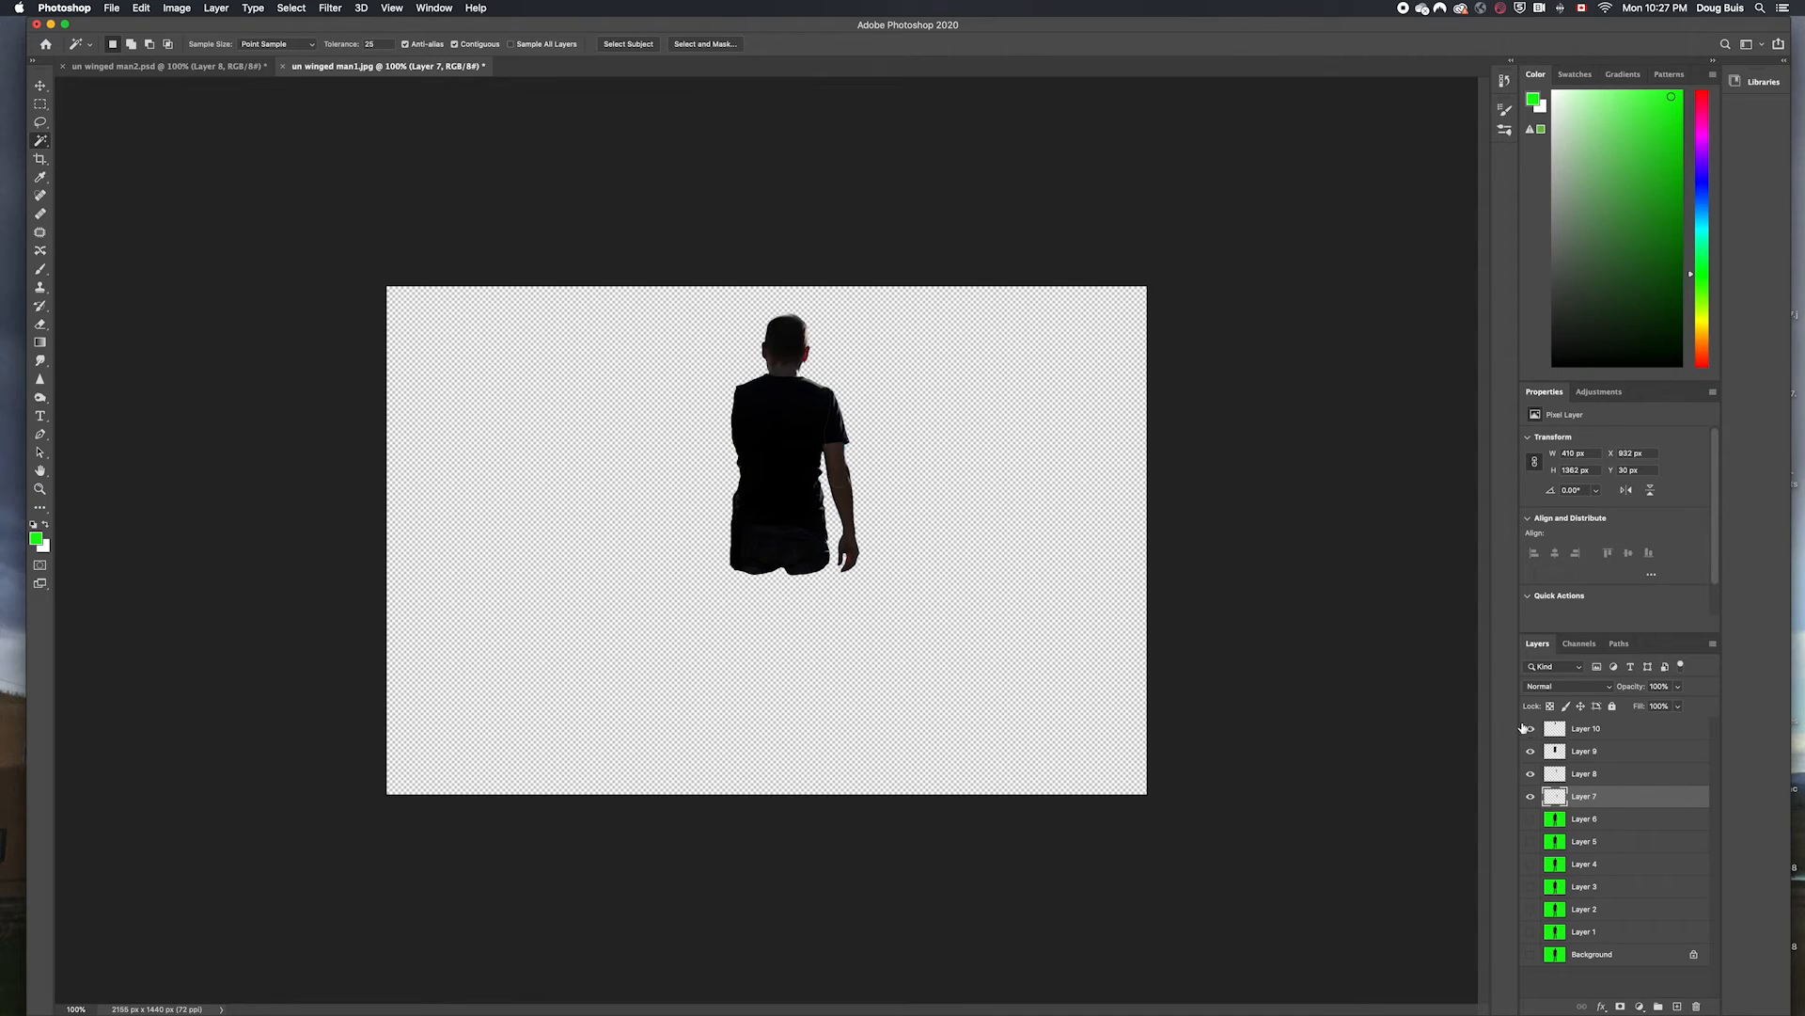
# Switch to the document un winged man2.psd and rename Layer 10 as head and Layer 9 as torso.
pyautogui.click(93, 67)
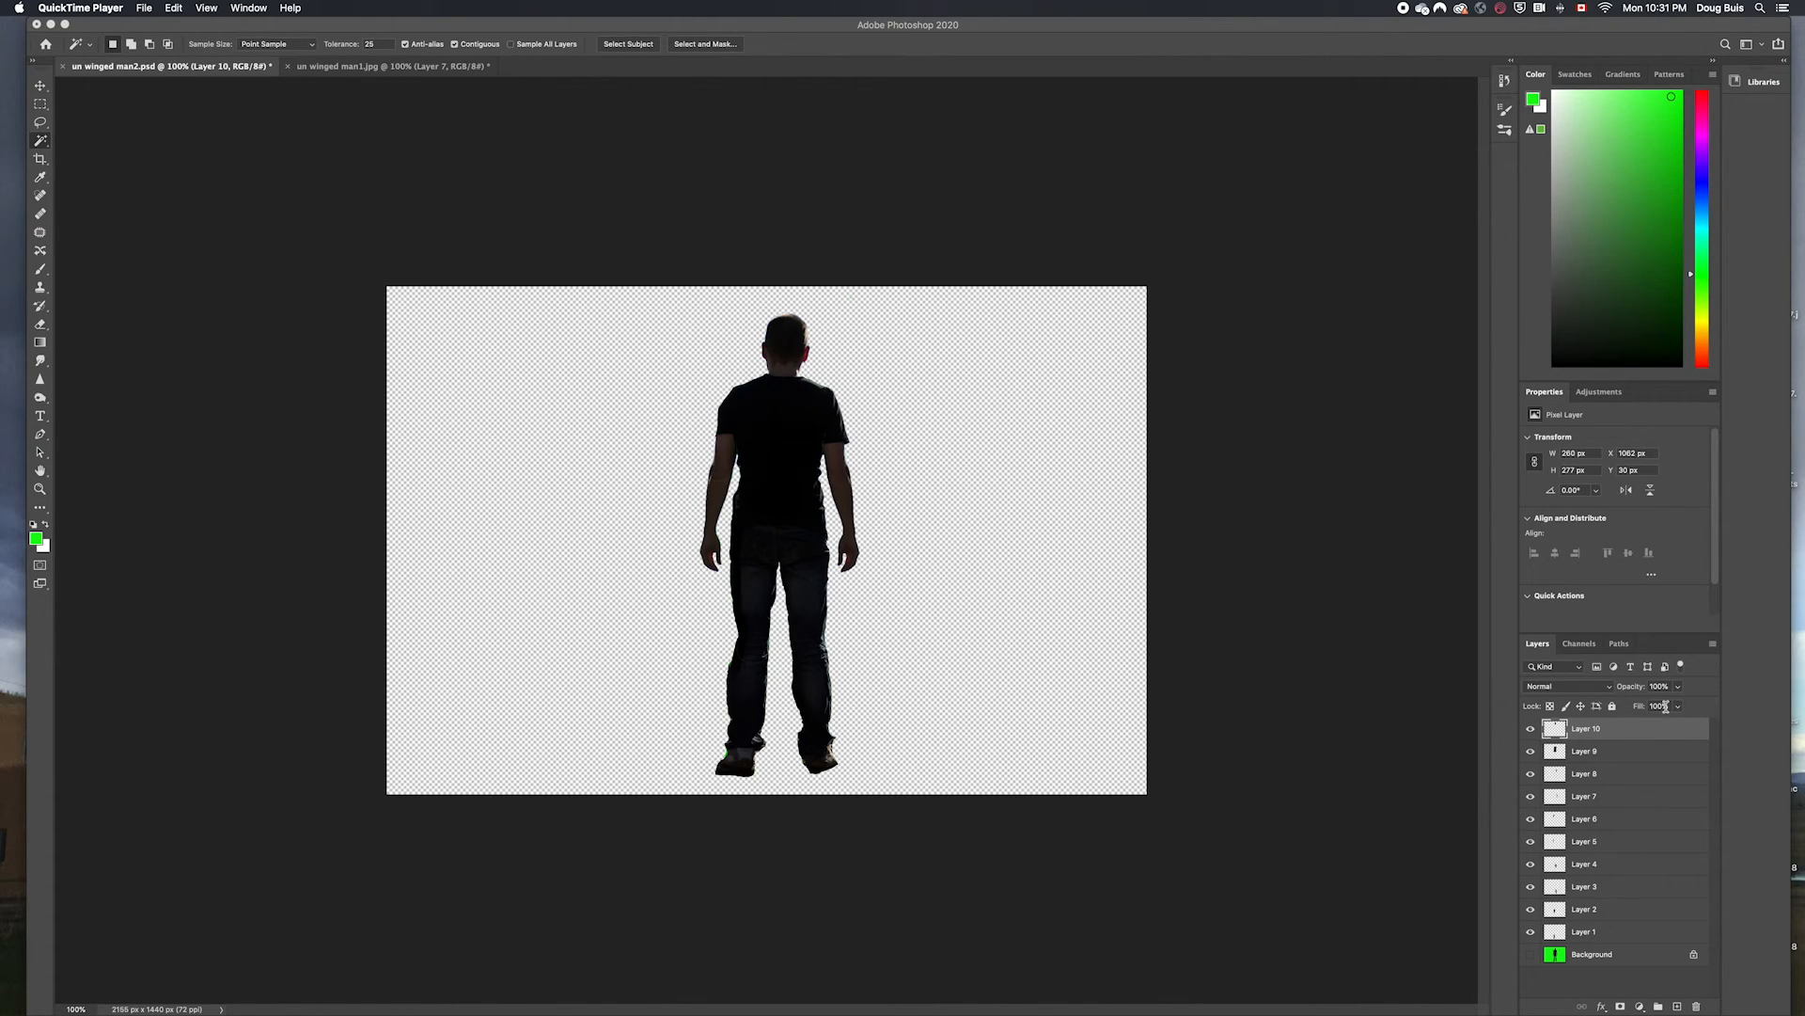
pyautogui.doubleClick(1586, 729)
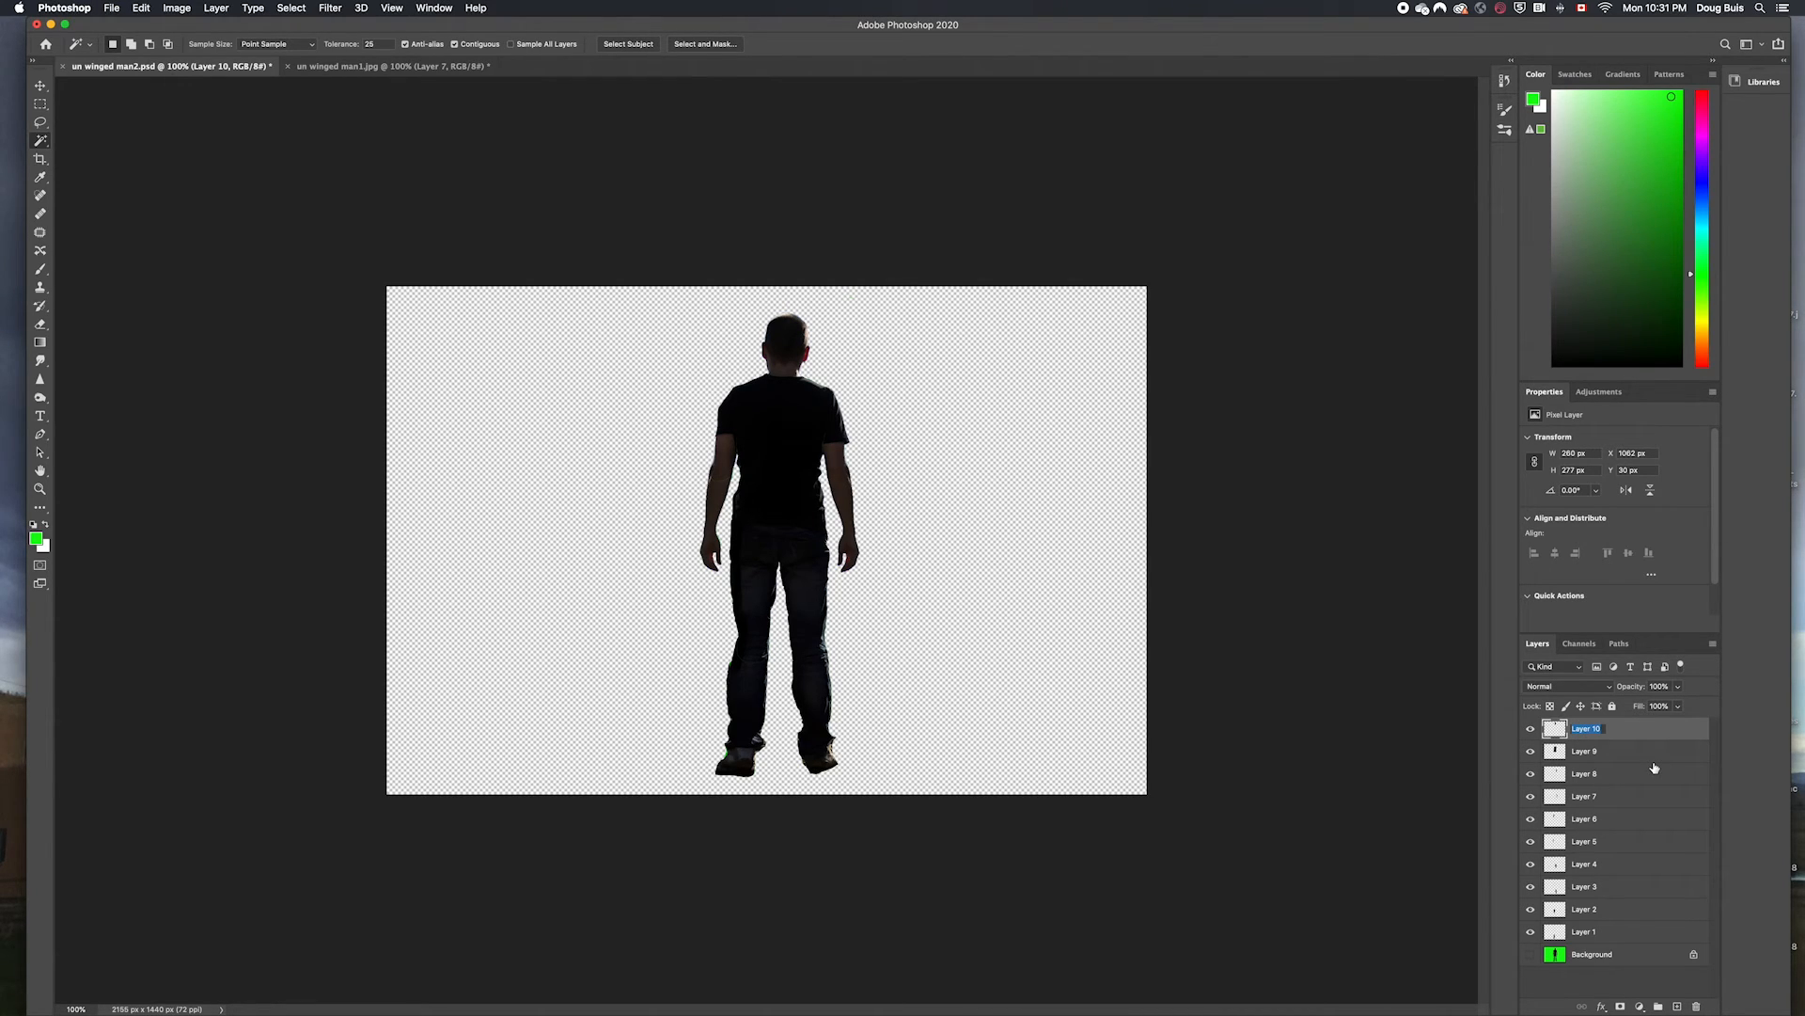
pyautogui.write('head')
pyautogui.press('Tab')
pyautogui.write('t')
pyautogui.press('Return')
# Hide the head and torso layers and Layers 1 to 7 so that only Layer 8 remains shown.
pyautogui.click(1531, 750)
pyautogui.click(1531, 729)
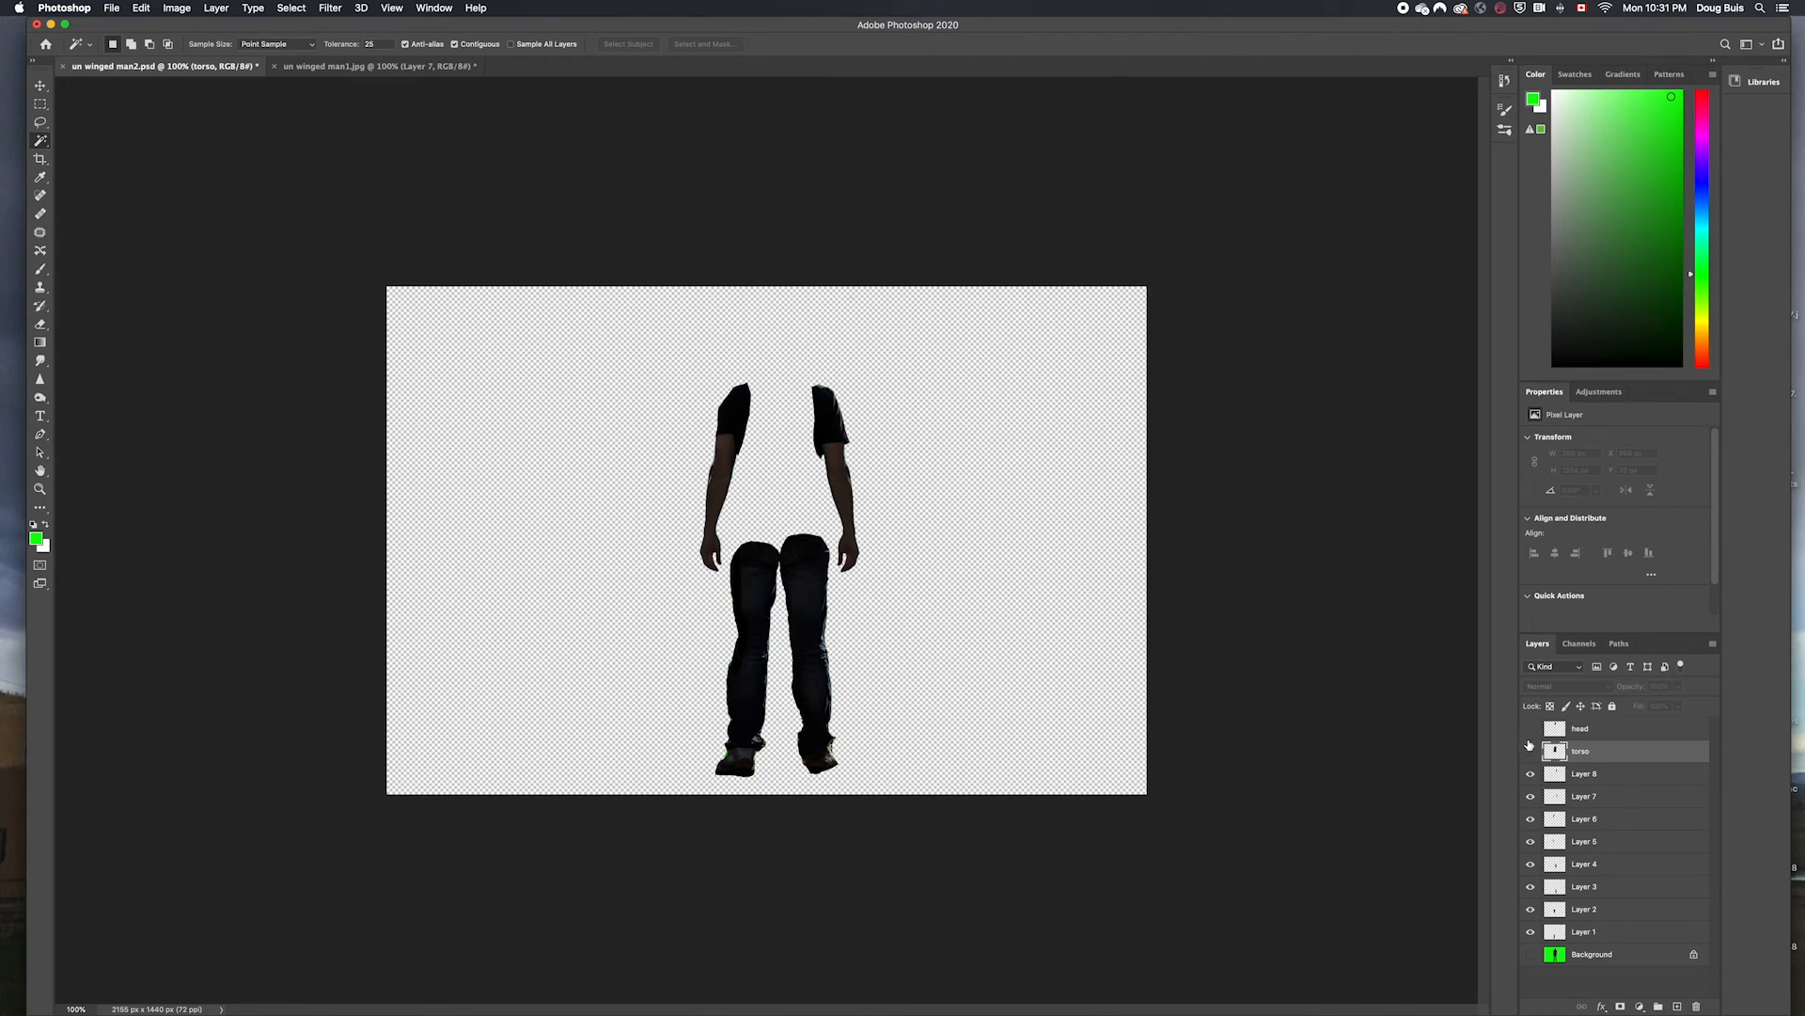
pyautogui.click(1531, 796)
pyautogui.click(1531, 819)
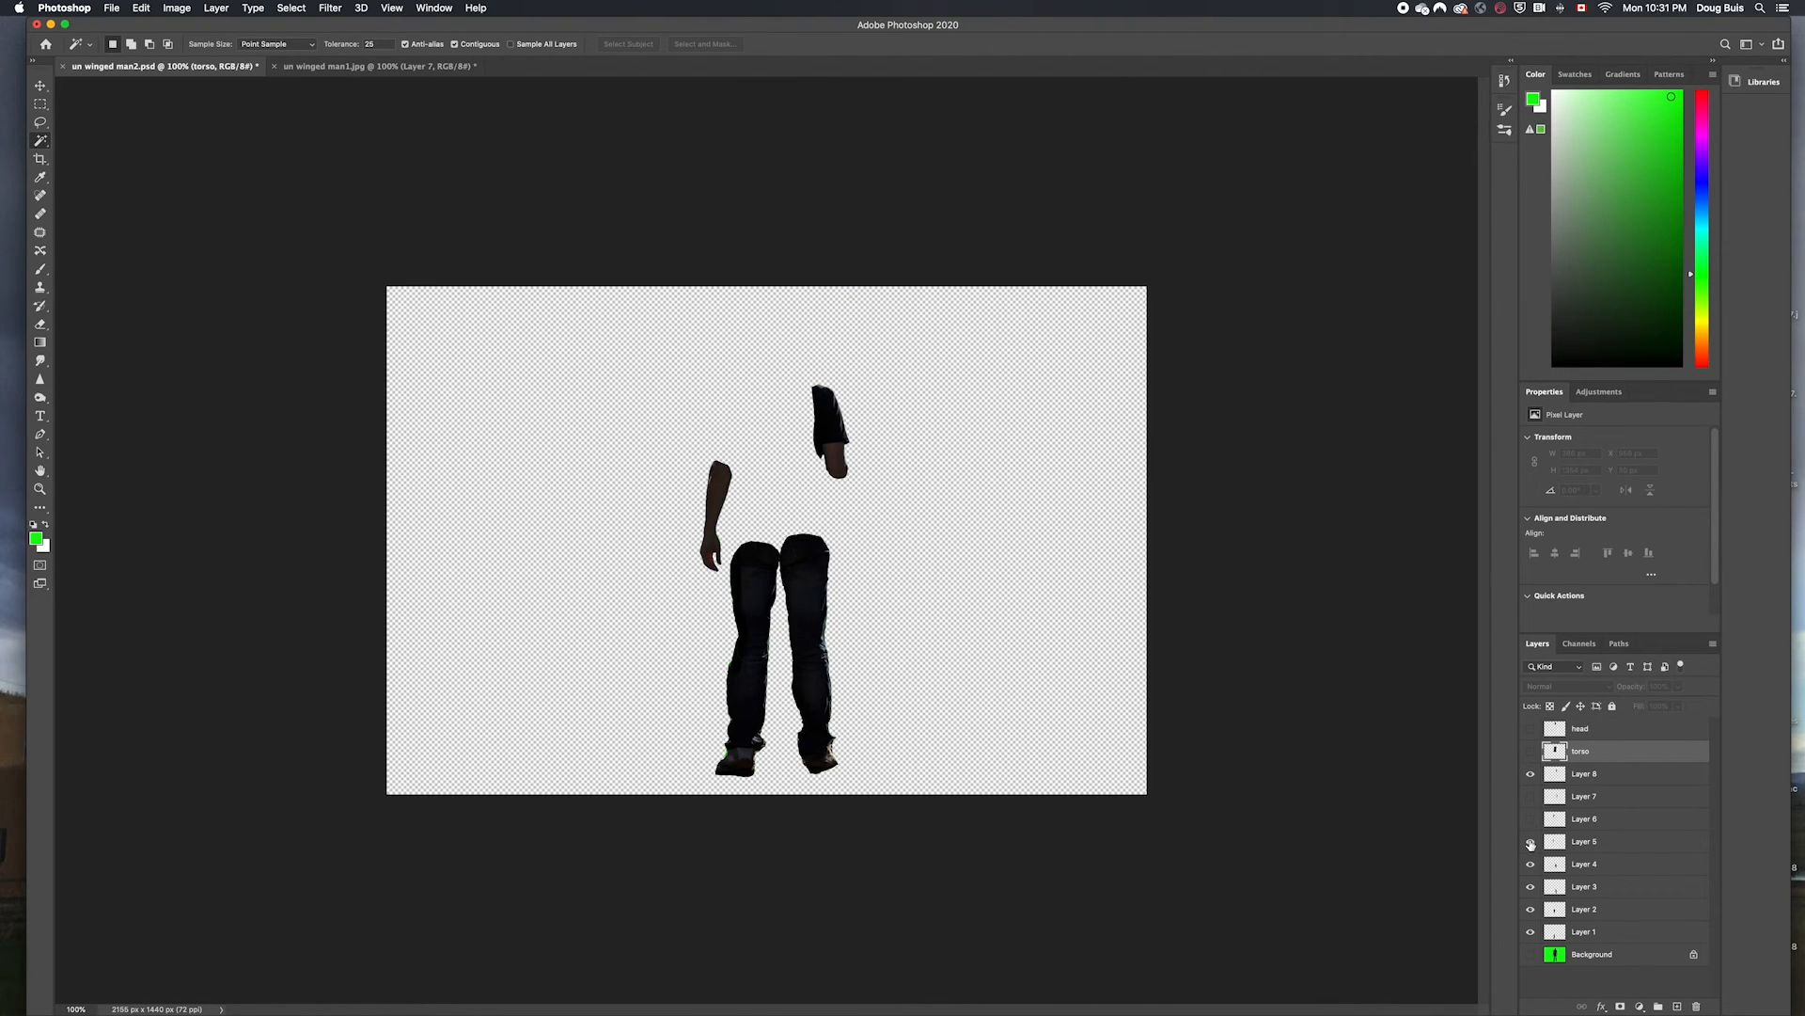
pyautogui.click(1531, 842)
pyautogui.click(1531, 864)
pyautogui.click(1531, 887)
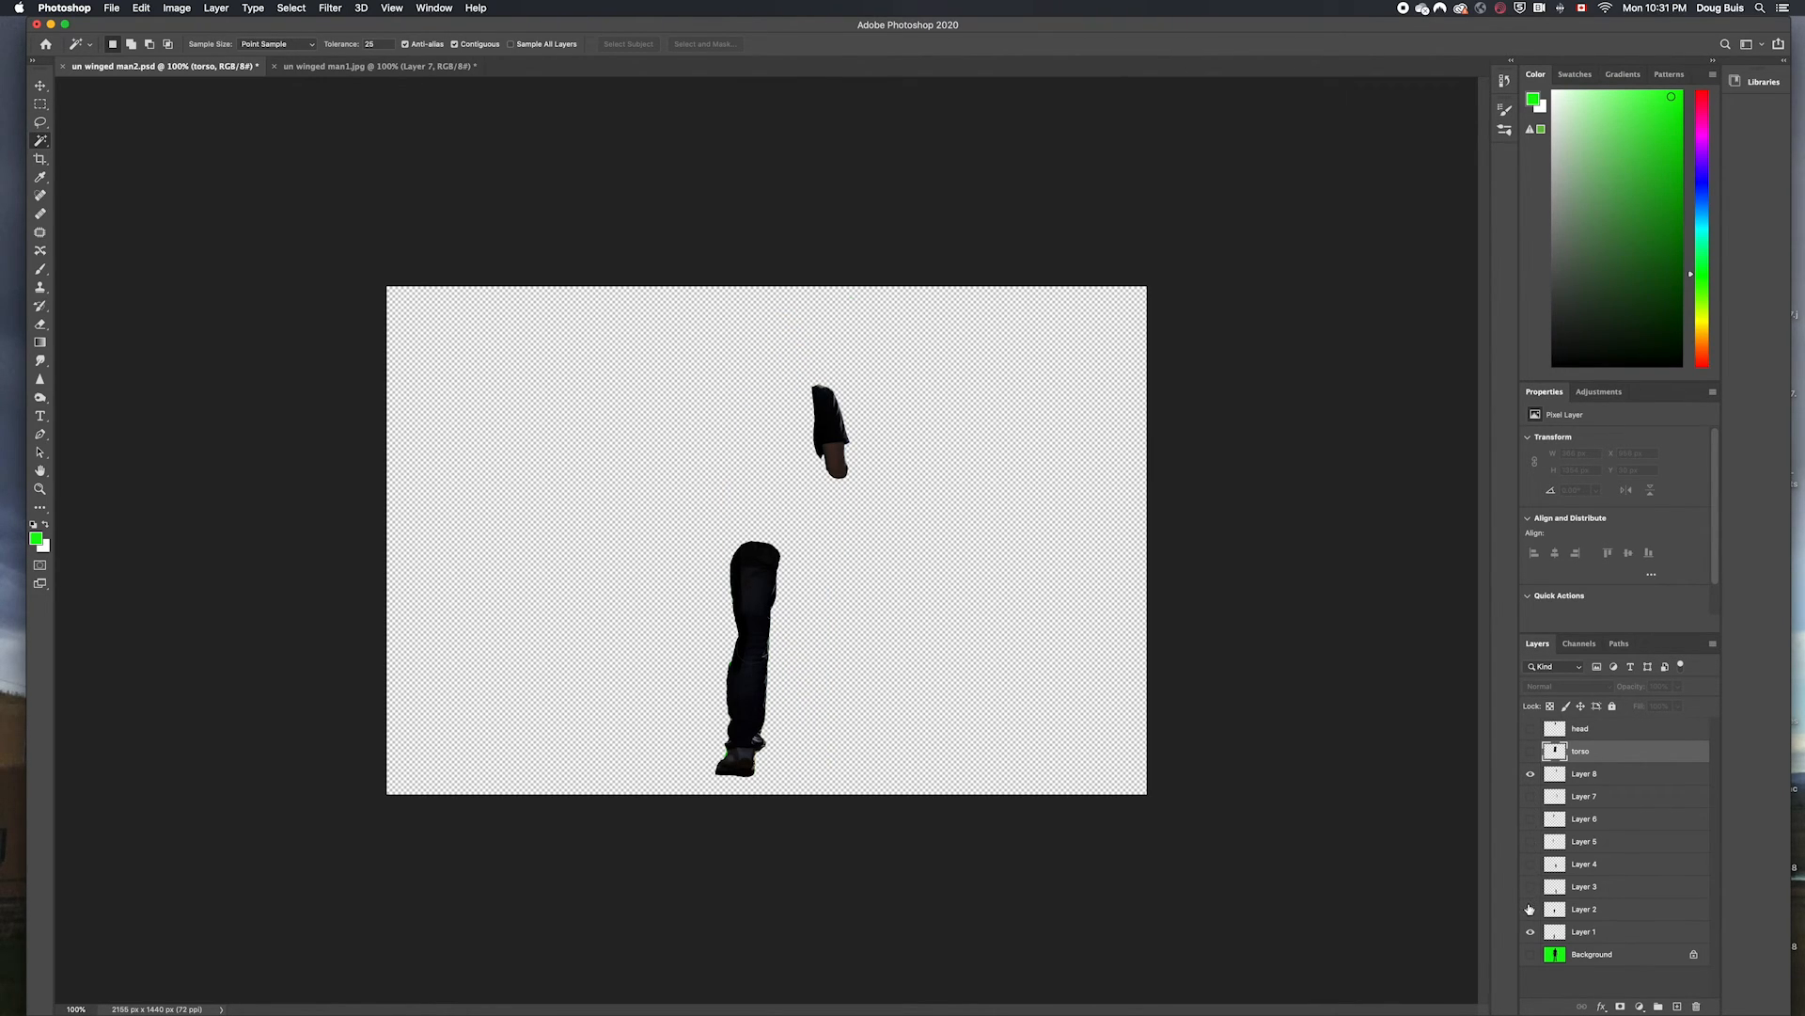
pyautogui.click(1531, 909)
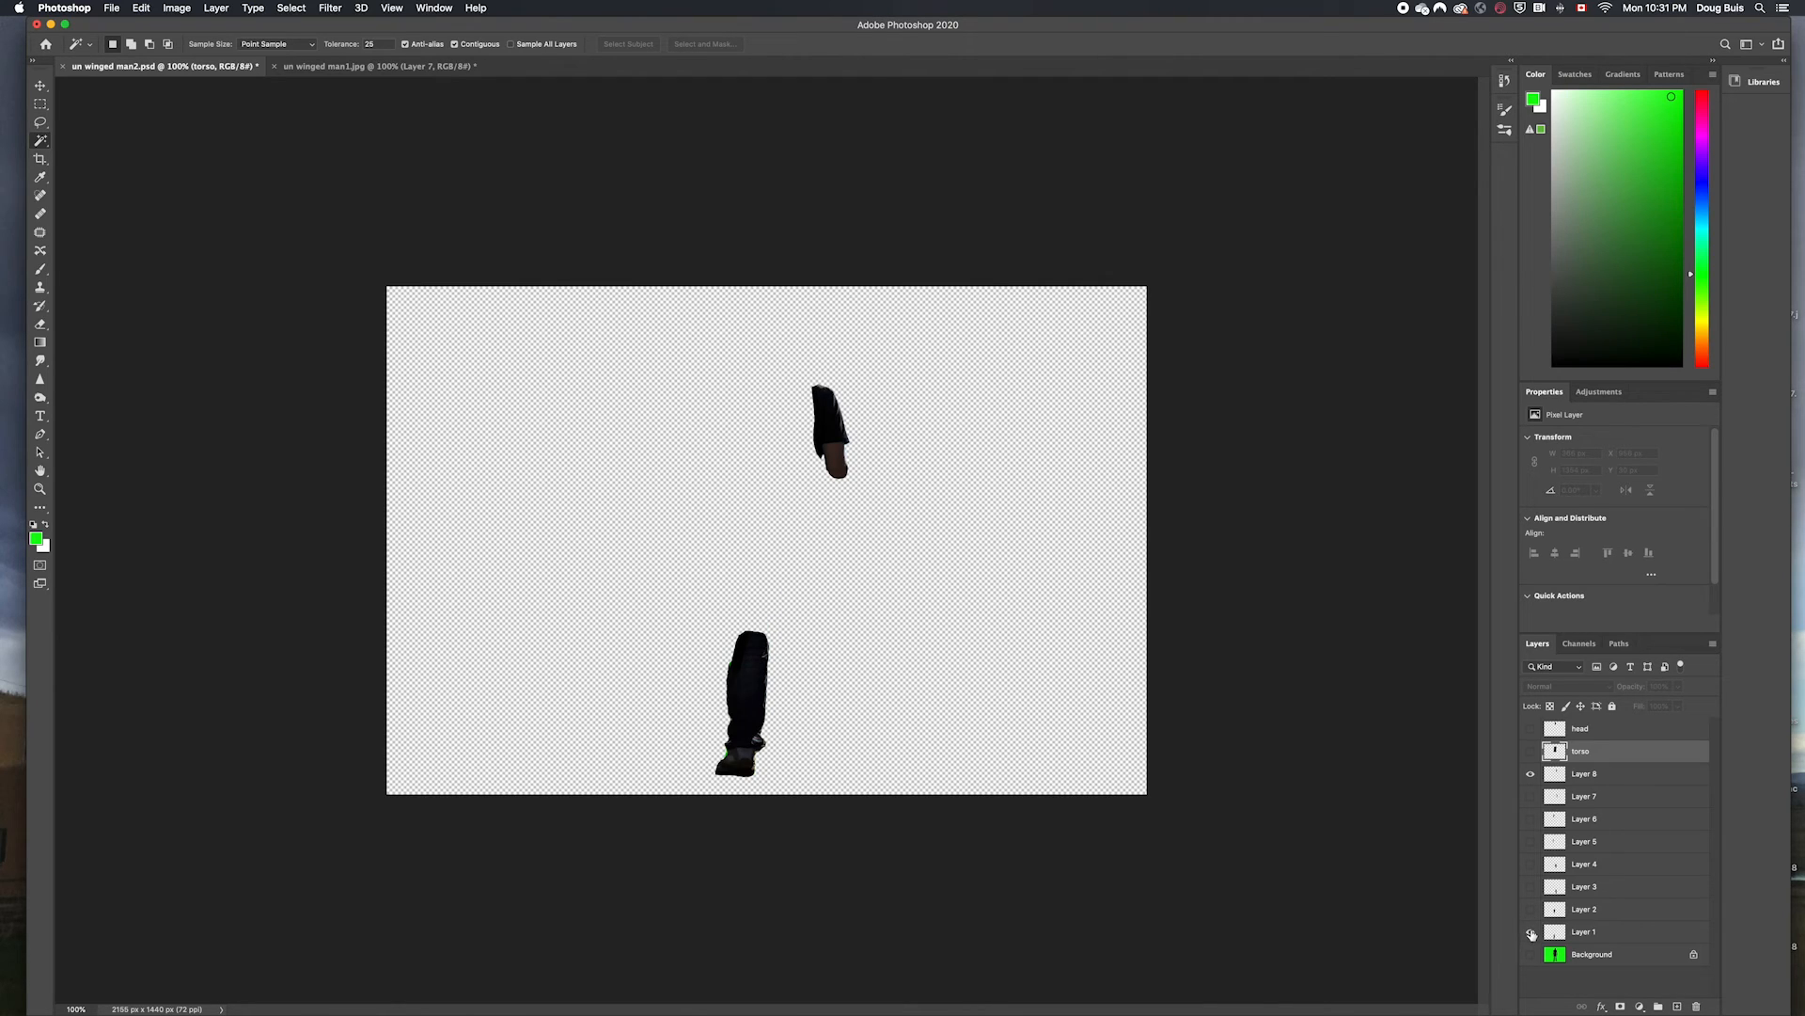
pyautogui.click(1531, 932)
# Rename Layer 8 as URarm and, with only the right forearm shown, rename Layer 7 as LRarm.
pyautogui.doubleClick(1583, 774)
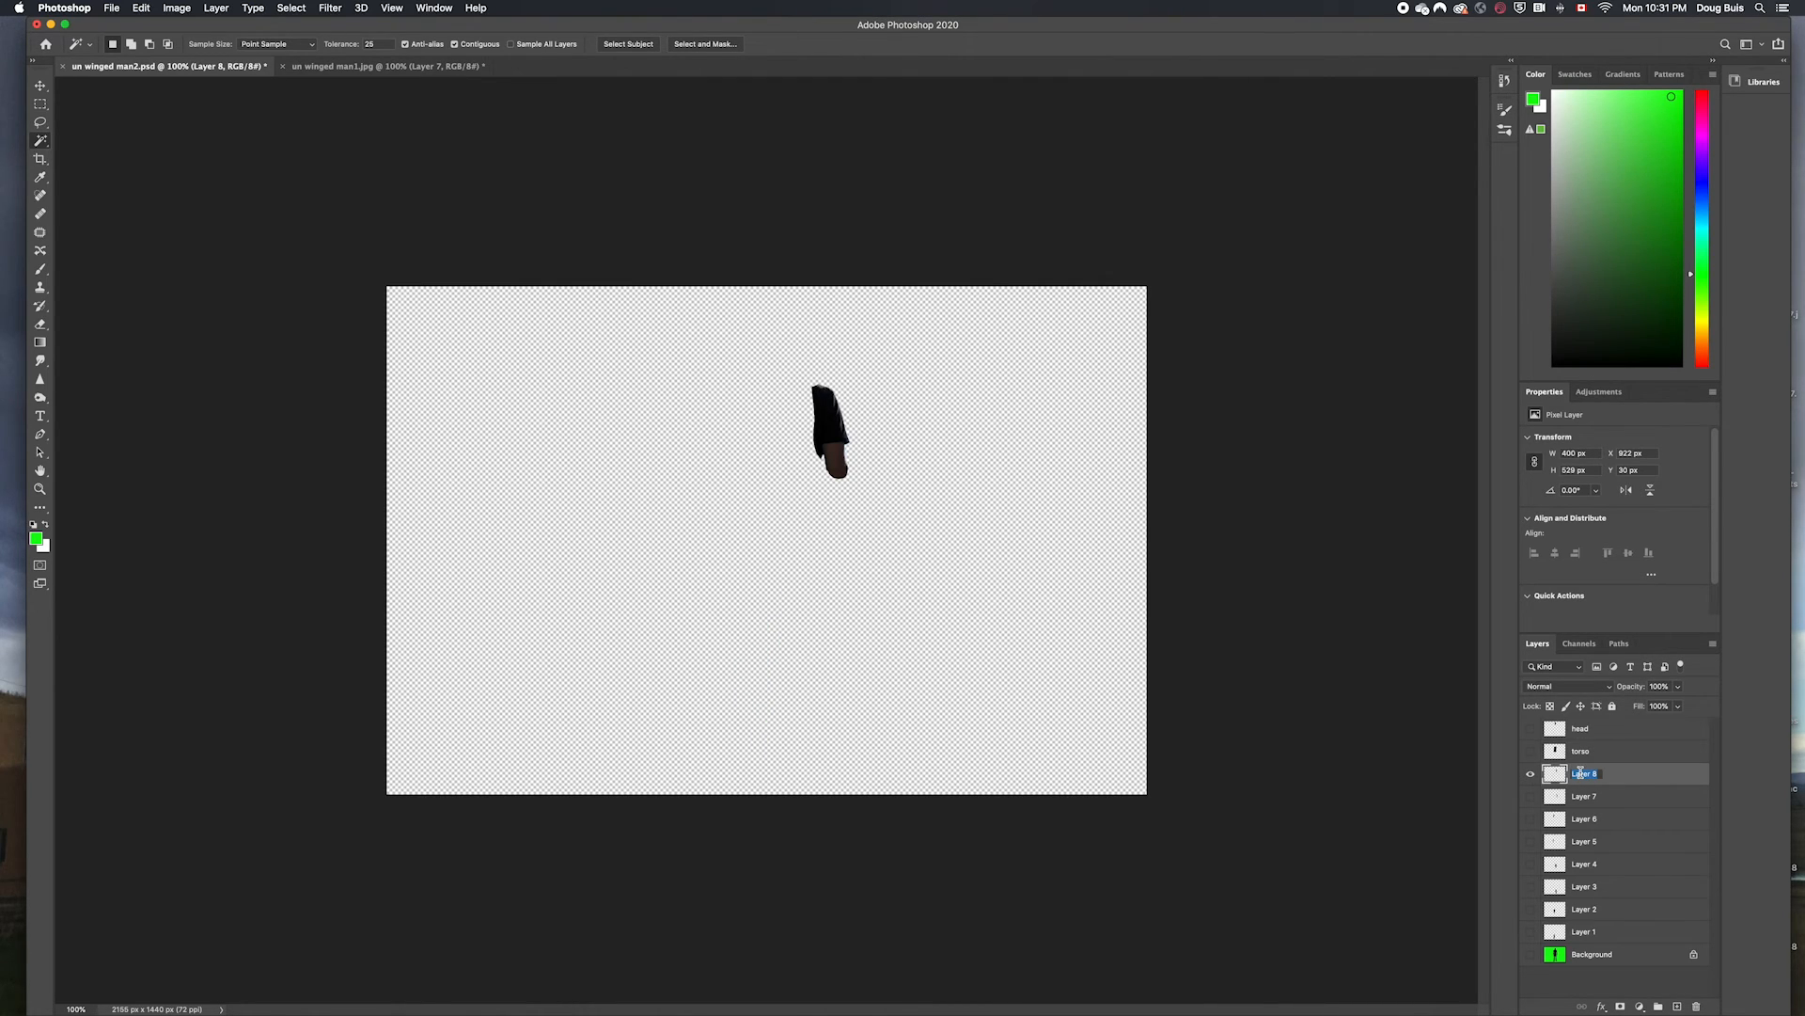
pyautogui.write('URarm')
pyautogui.doubleClick(1584, 796)
pyautogui.write('L')
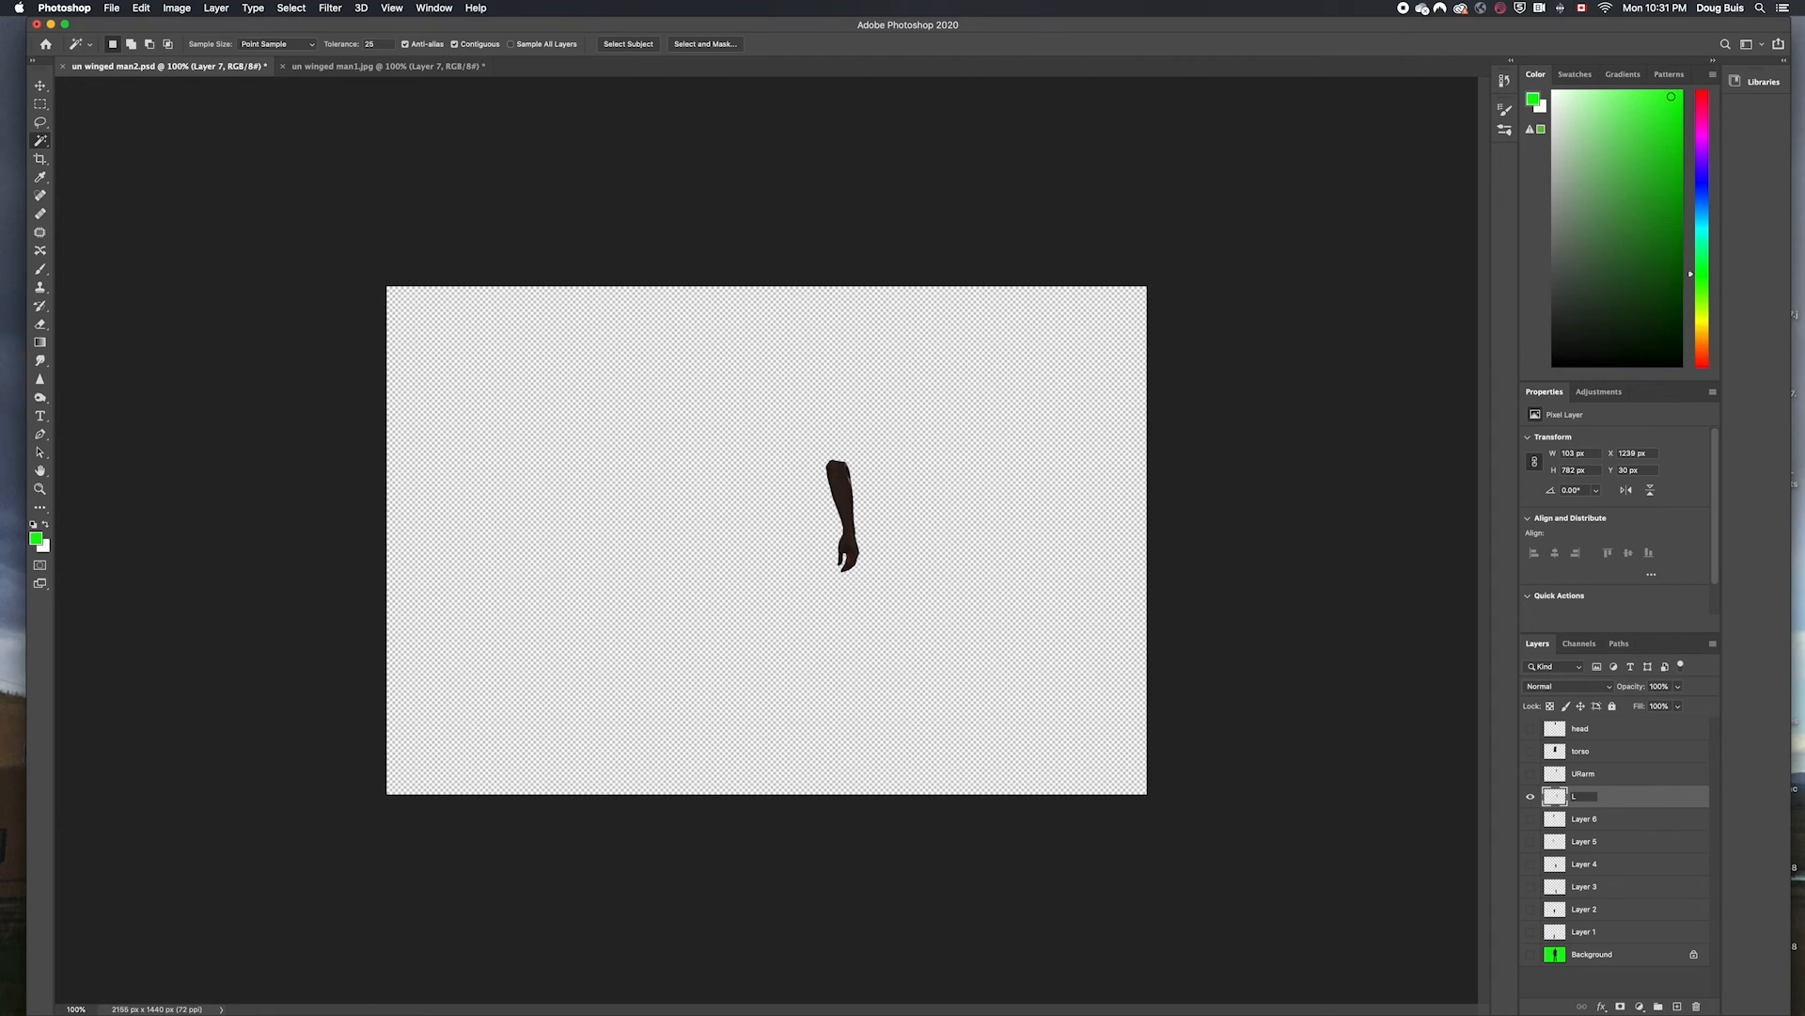
pyautogui.write('Rarm')
# Show Layer 6 in place of the LRarm layer and rename it as ULarm.
pyautogui.click(1531, 820)
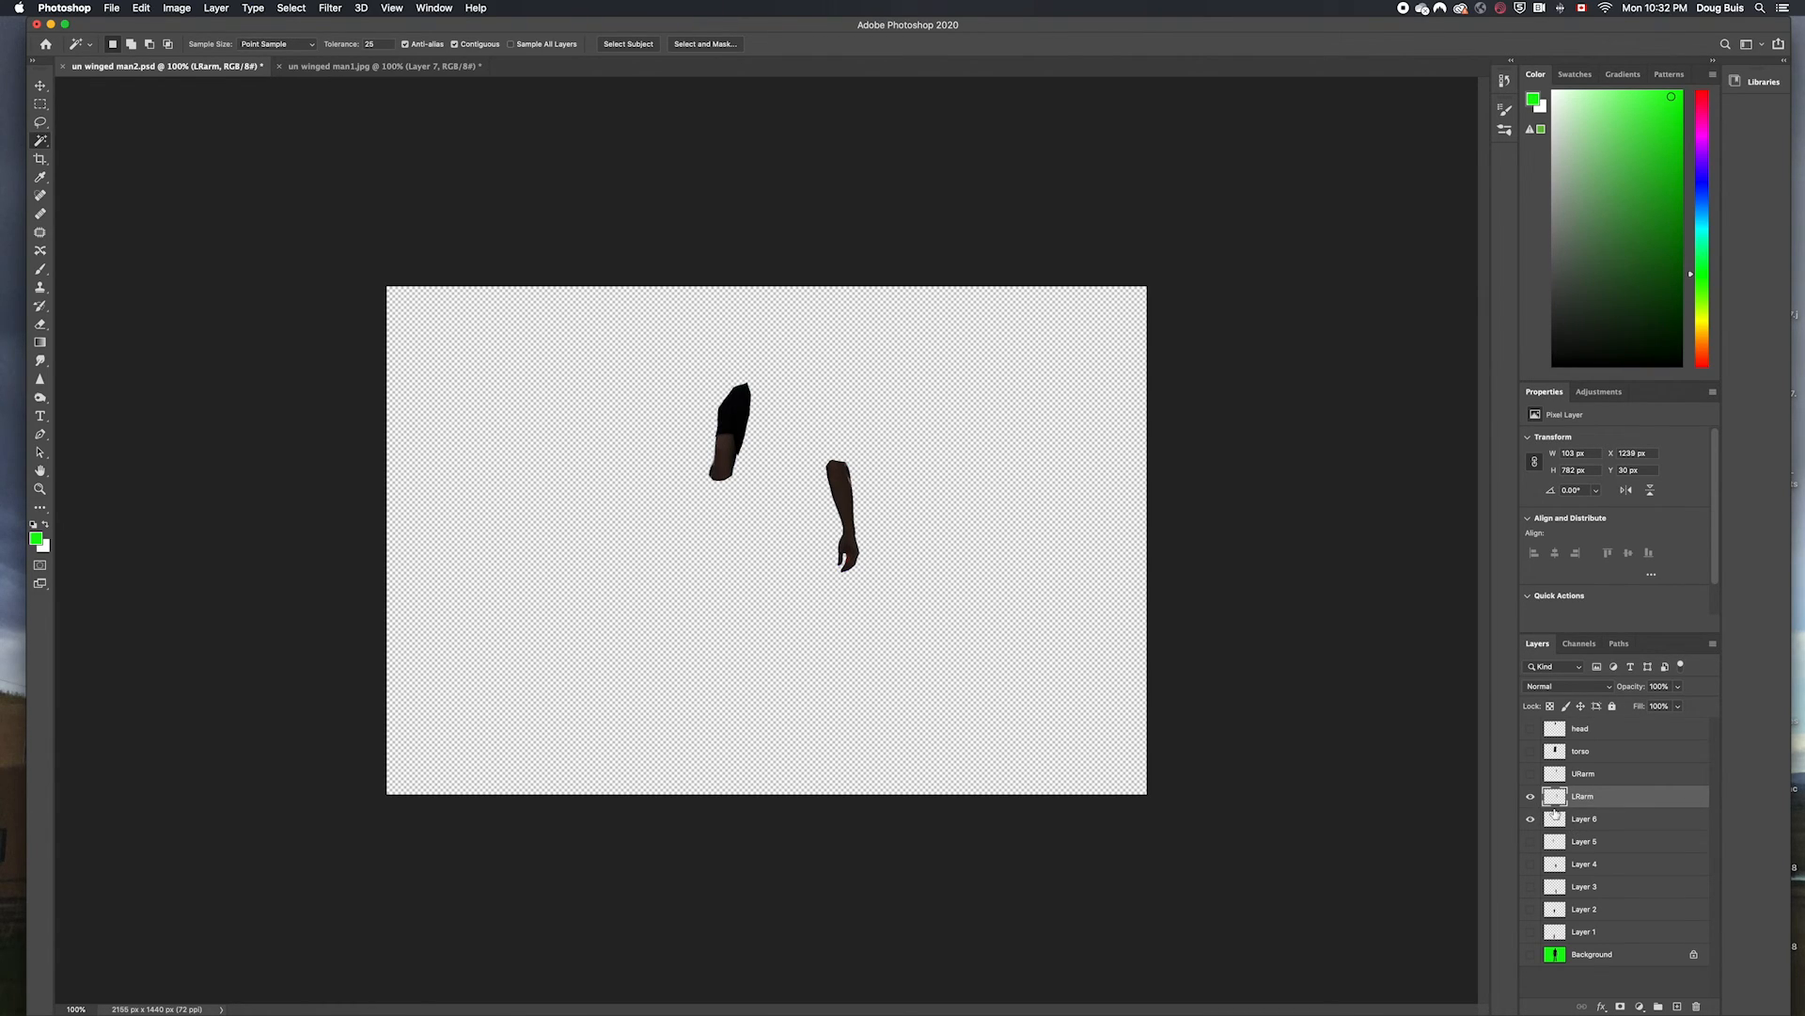
pyautogui.click(1531, 796)
pyautogui.click(1585, 822)
pyautogui.write('U')
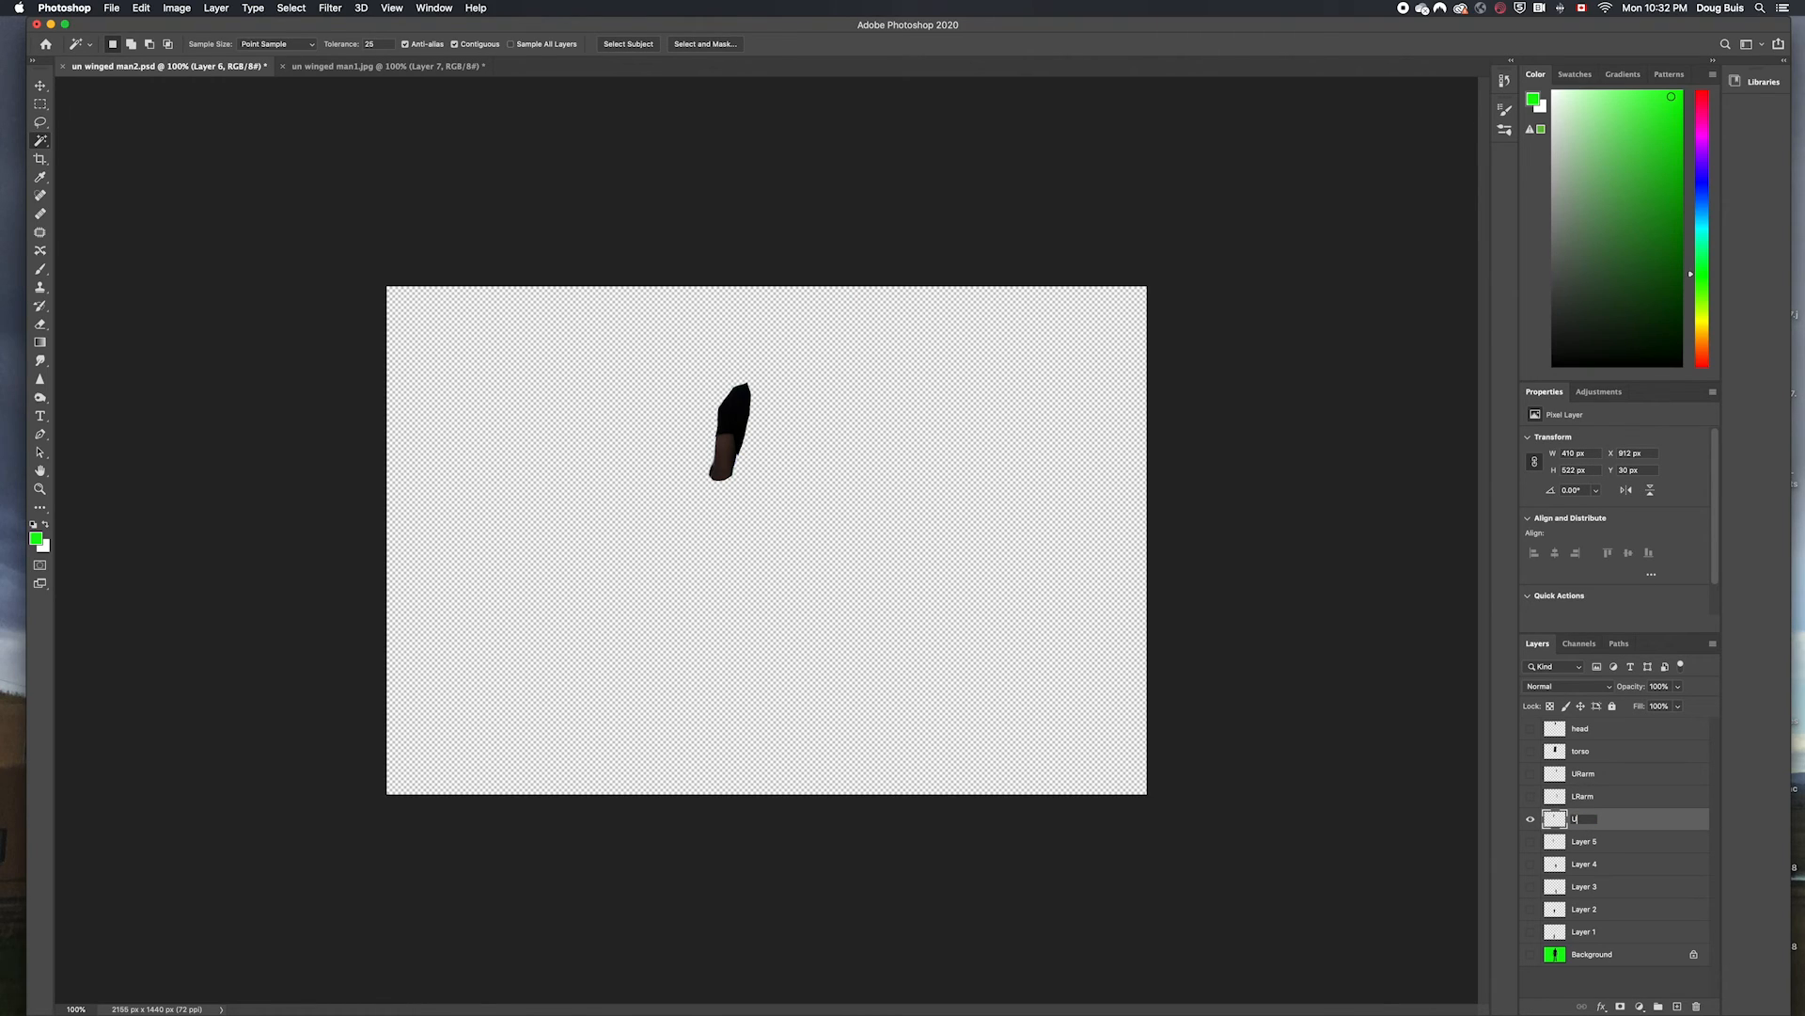
pyautogui.write('Larm')
# Show Layer 5 in place of the ULarm layer and rename it as LLarm.
pyautogui.click(1530, 820)
pyautogui.click(1530, 841)
pyautogui.doubleClick(1595, 841)
pyautogui.write('LL')
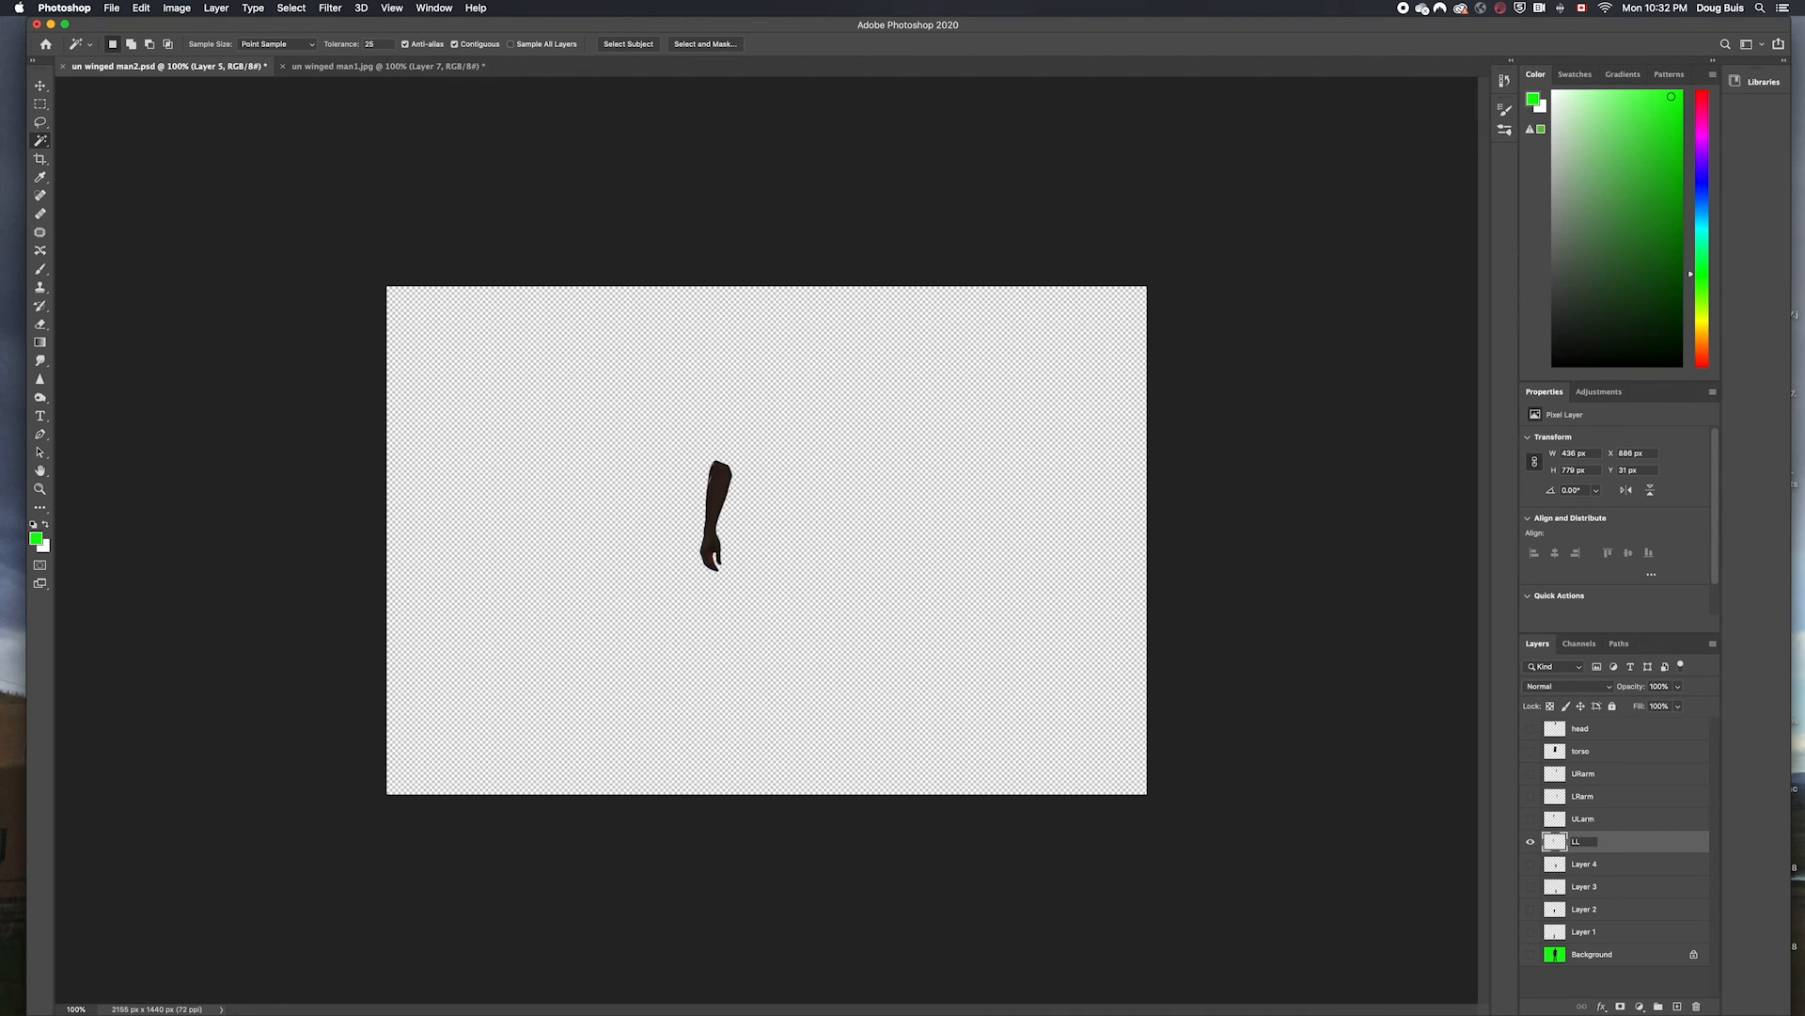
pyautogui.write('arm')
pyautogui.press('Return')
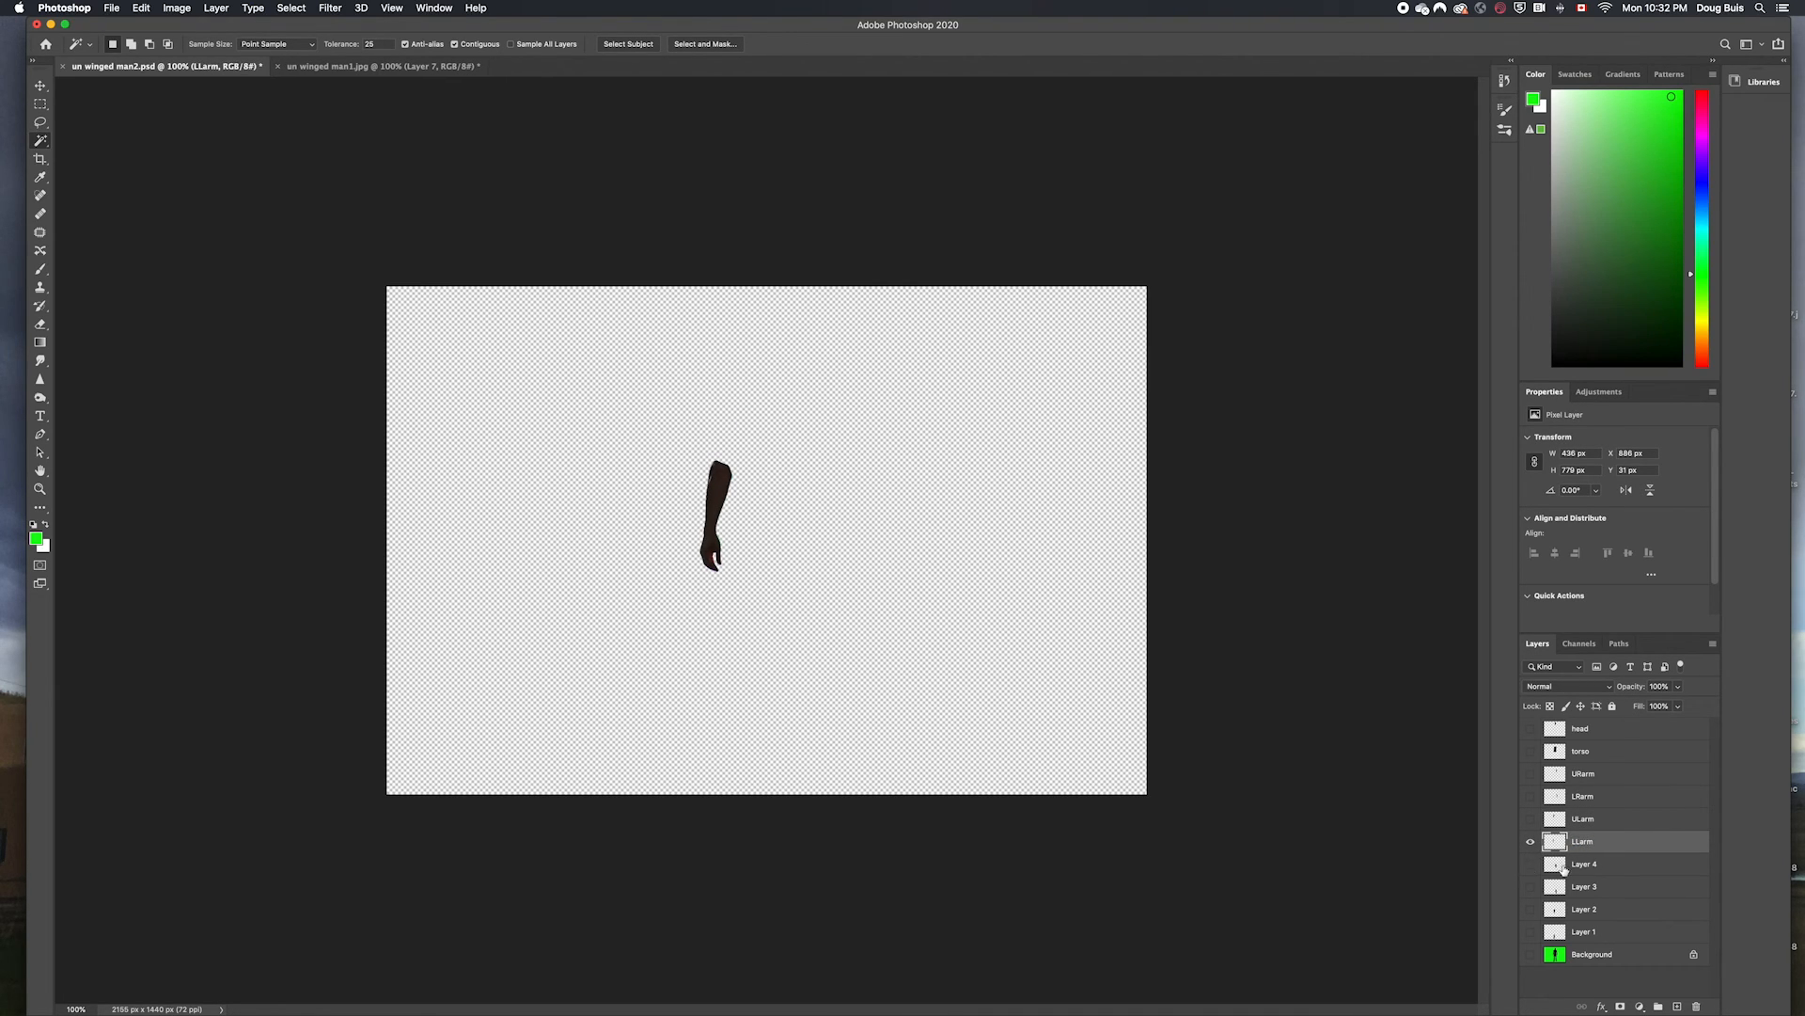
# Show Layer 4 in place of the LLarm layer and rename it as URLeg.
pyautogui.click(1530, 865)
pyautogui.click(1530, 842)
pyautogui.doubleClick(1584, 864)
pyautogui.write('URLeg')
pyautogui.press('Return')
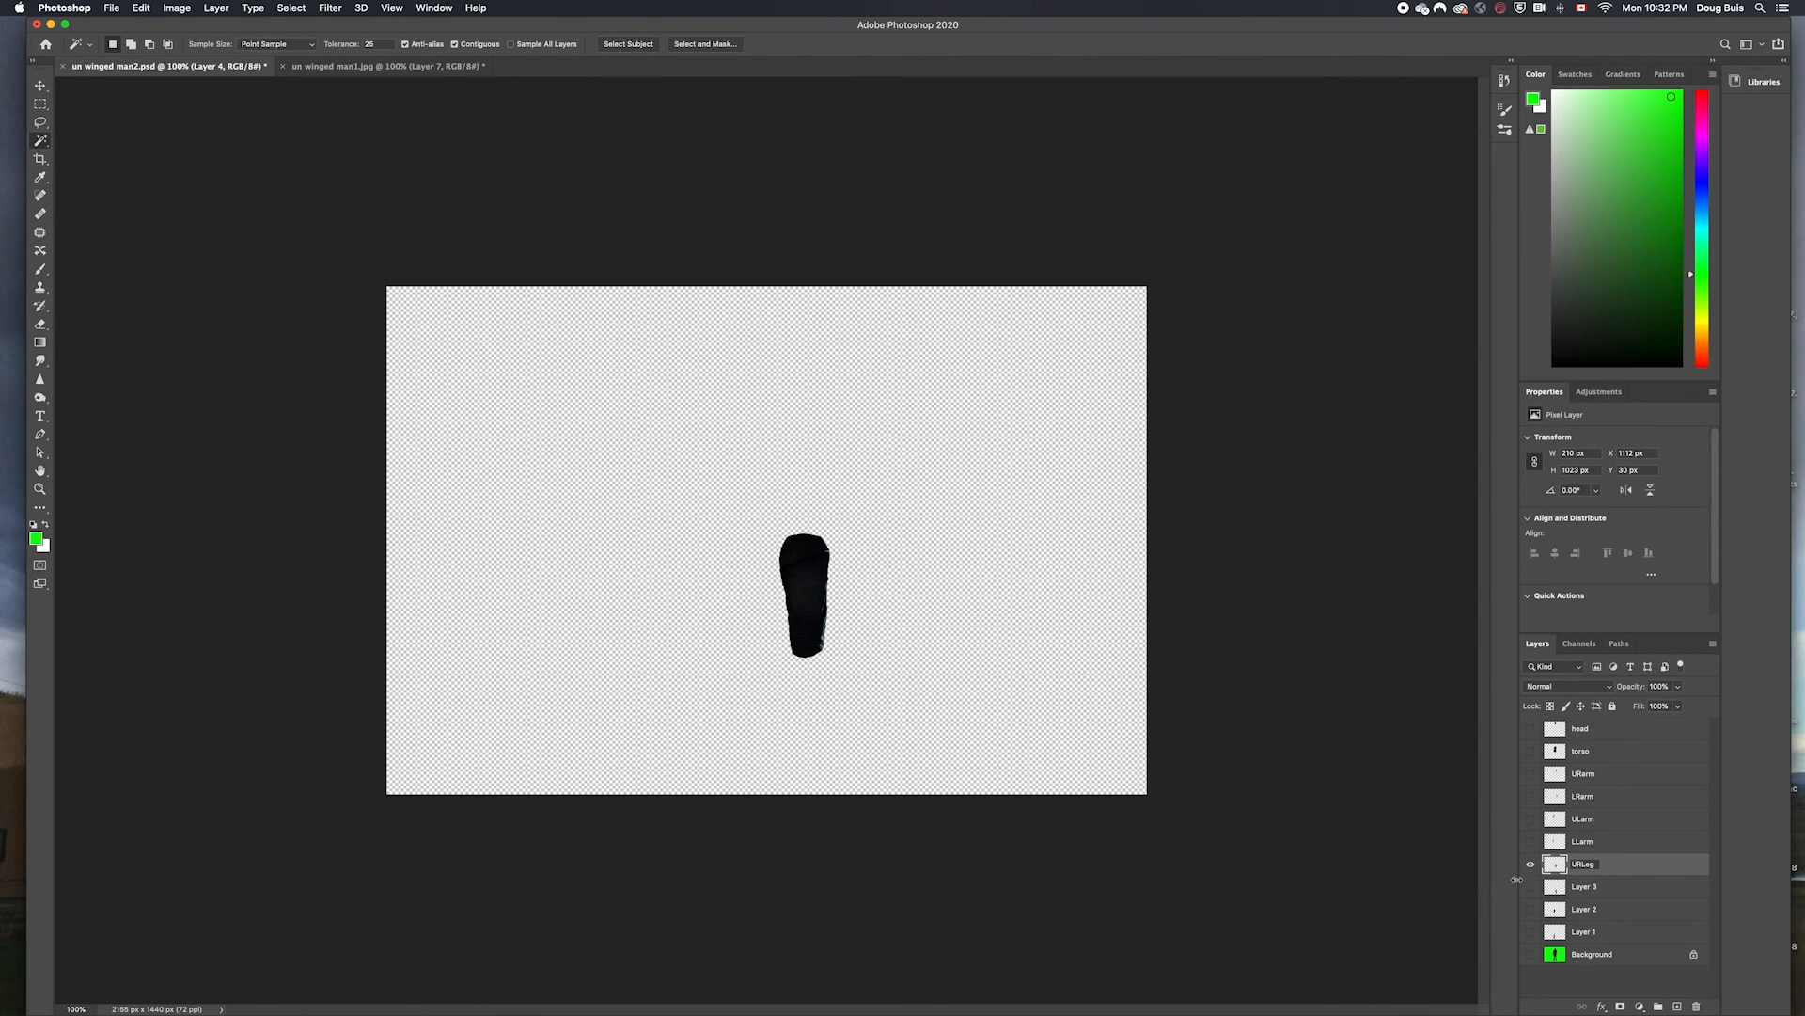
# Show Layer 3 in place of the URLeg layer and rename it as LRLeg.
pyautogui.click(1529, 886)
pyautogui.click(1530, 865)
pyautogui.doubleClick(1585, 887)
pyautogui.write('LR')
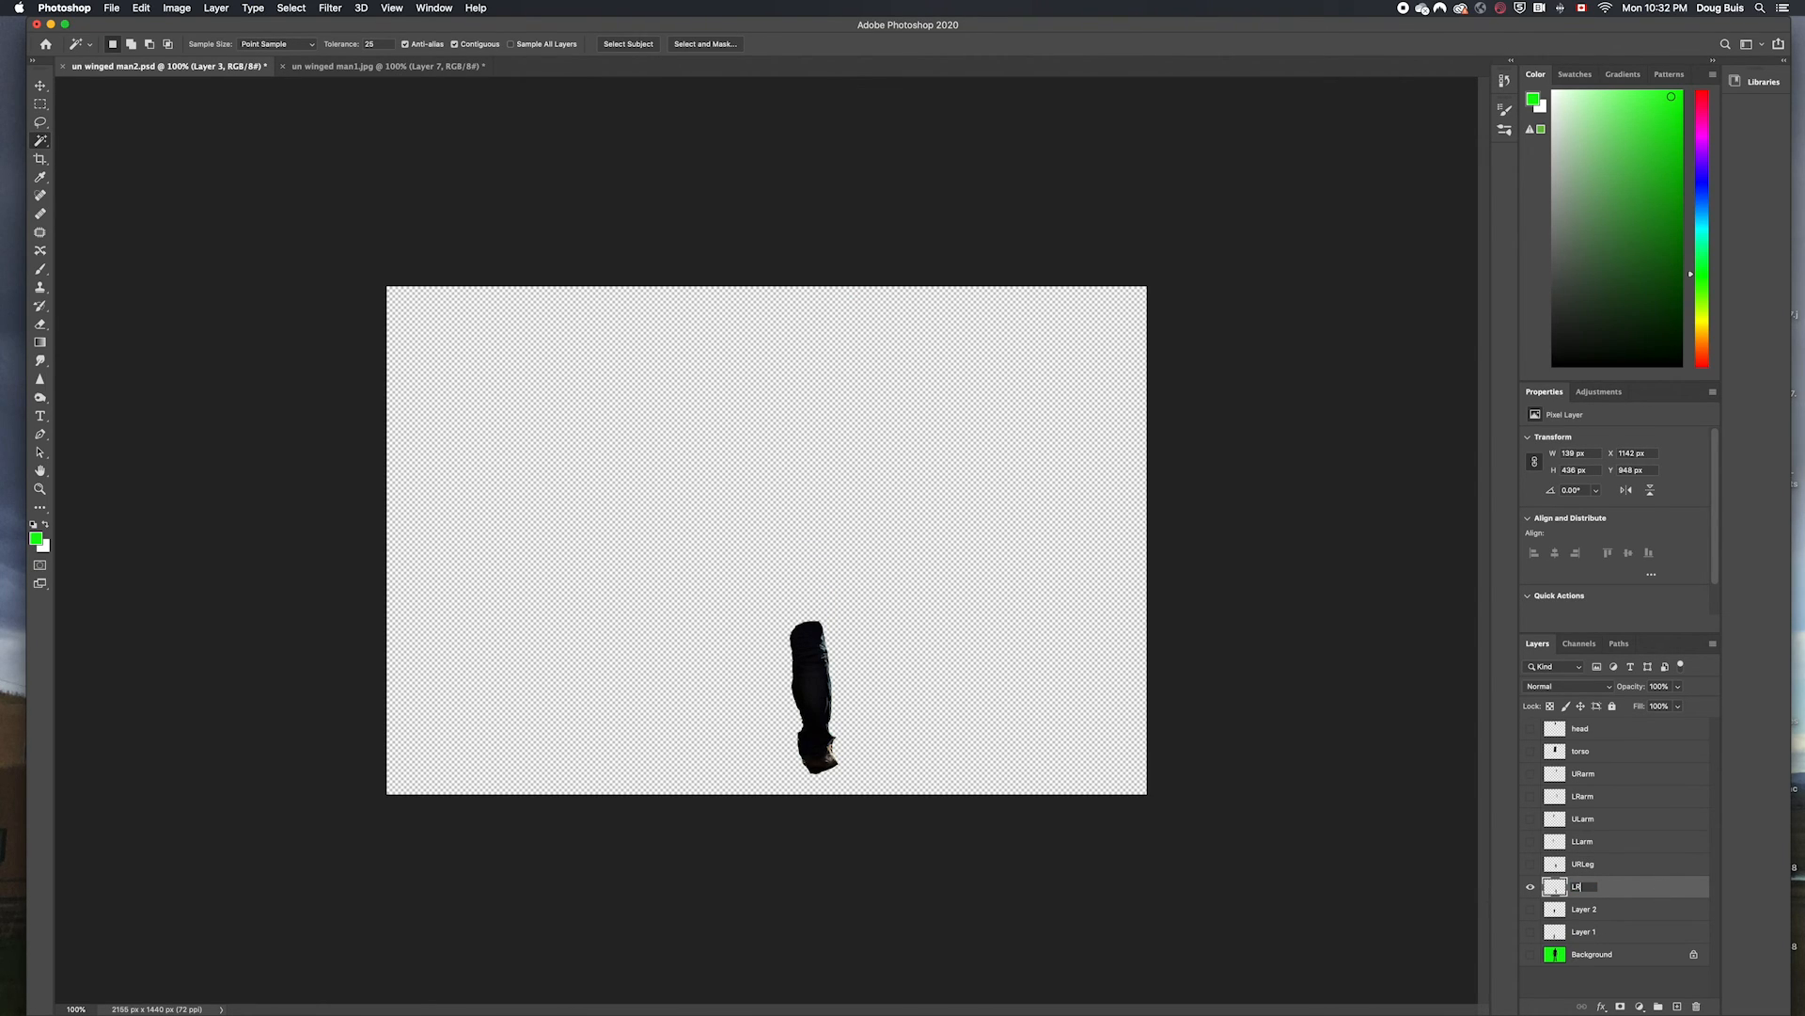
pyautogui.write('Leg')
pyautogui.press('Return')
# Show Layer 2 in place of the LRLeg layer and rename it as ULLEG.
pyautogui.click(1530, 909)
pyautogui.click(1530, 887)
pyautogui.doubleClick(1584, 909)
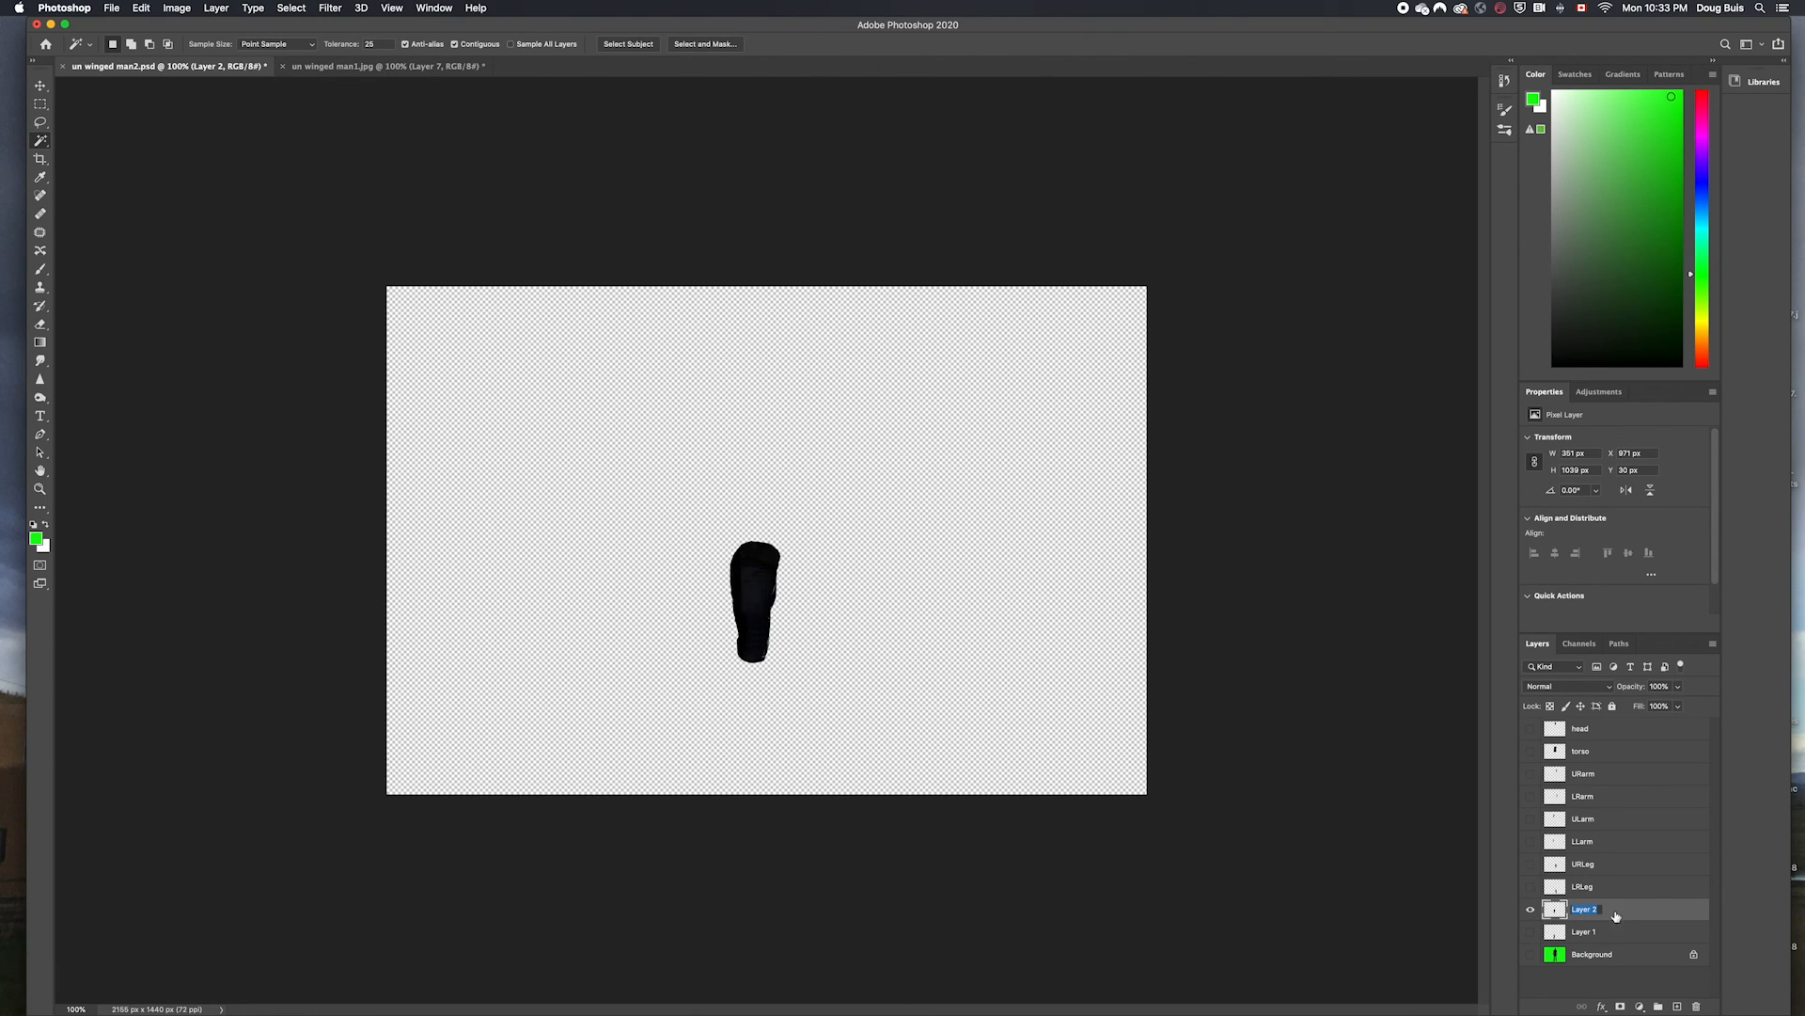
pyautogui.write('ULLEG')
pyautogui.press('Return')
# Show Layer 1 in place of the ULLEG layer, rename it as LLLeg, and hide it.
pyautogui.click(1530, 932)
pyautogui.click(1530, 909)
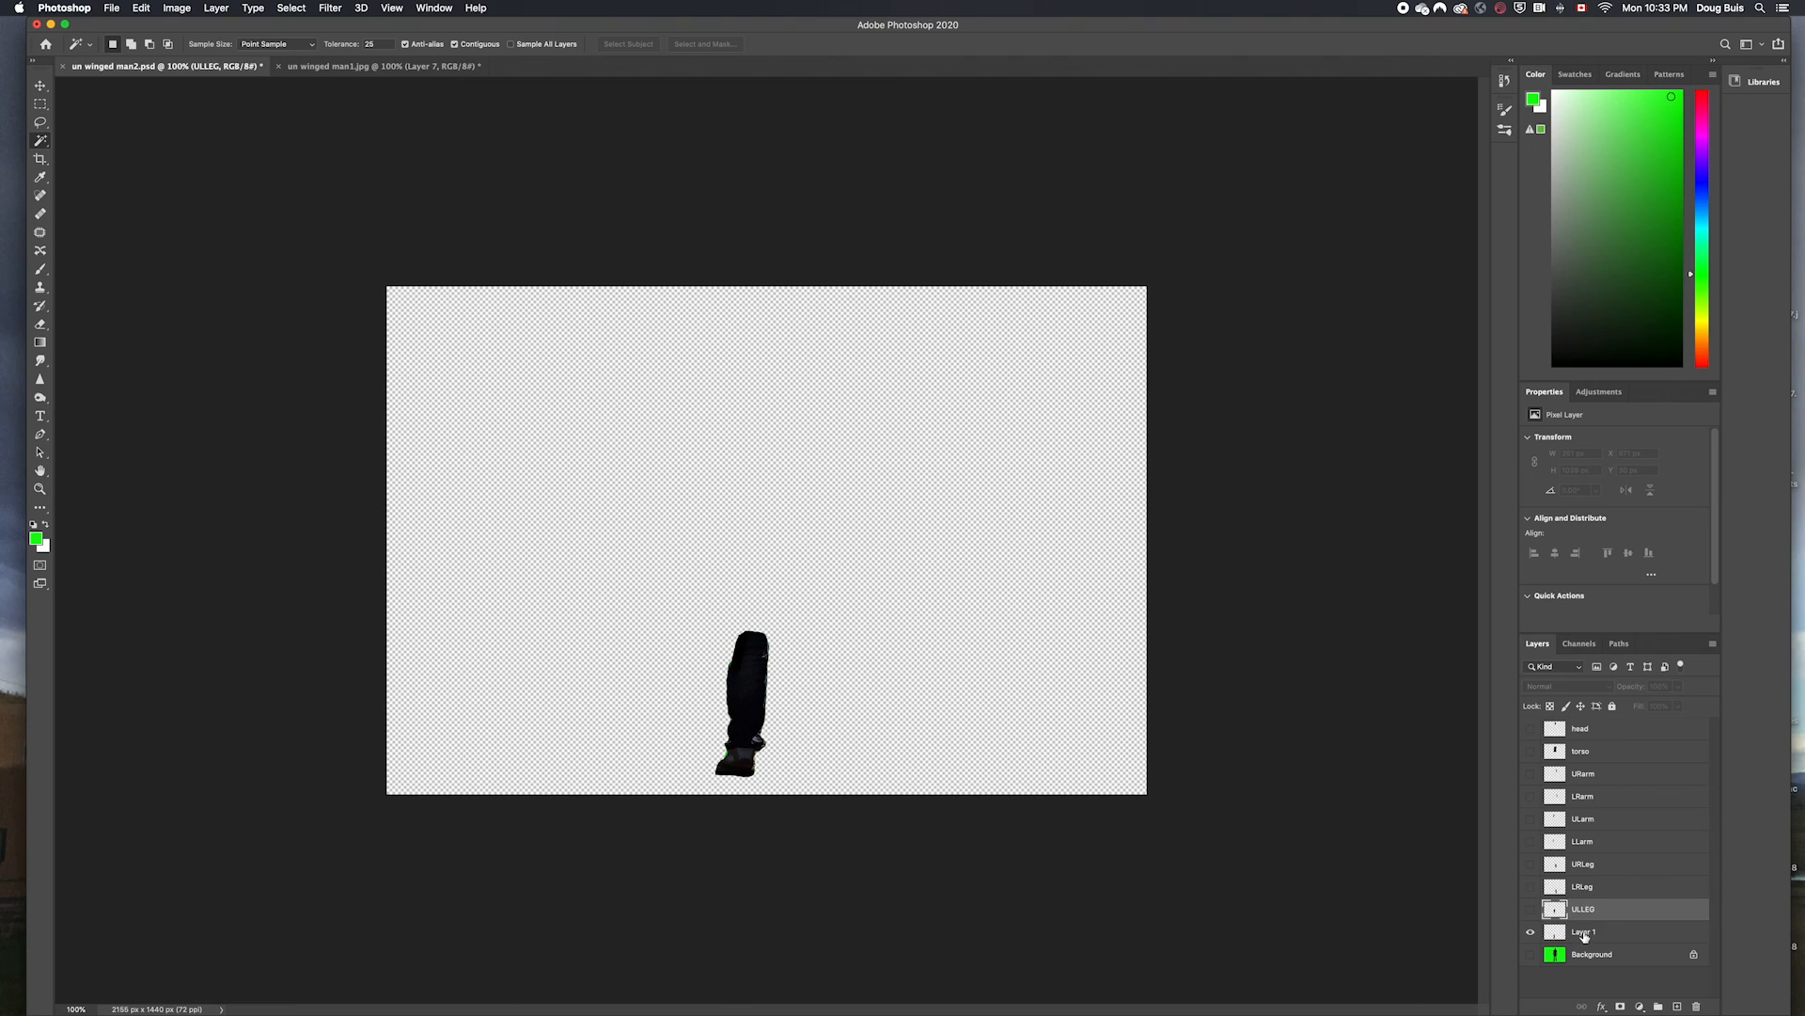
pyautogui.doubleClick(1584, 932)
pyautogui.write('LLLeg')
pyautogui.press('Return')
pyautogui.click(1530, 932)
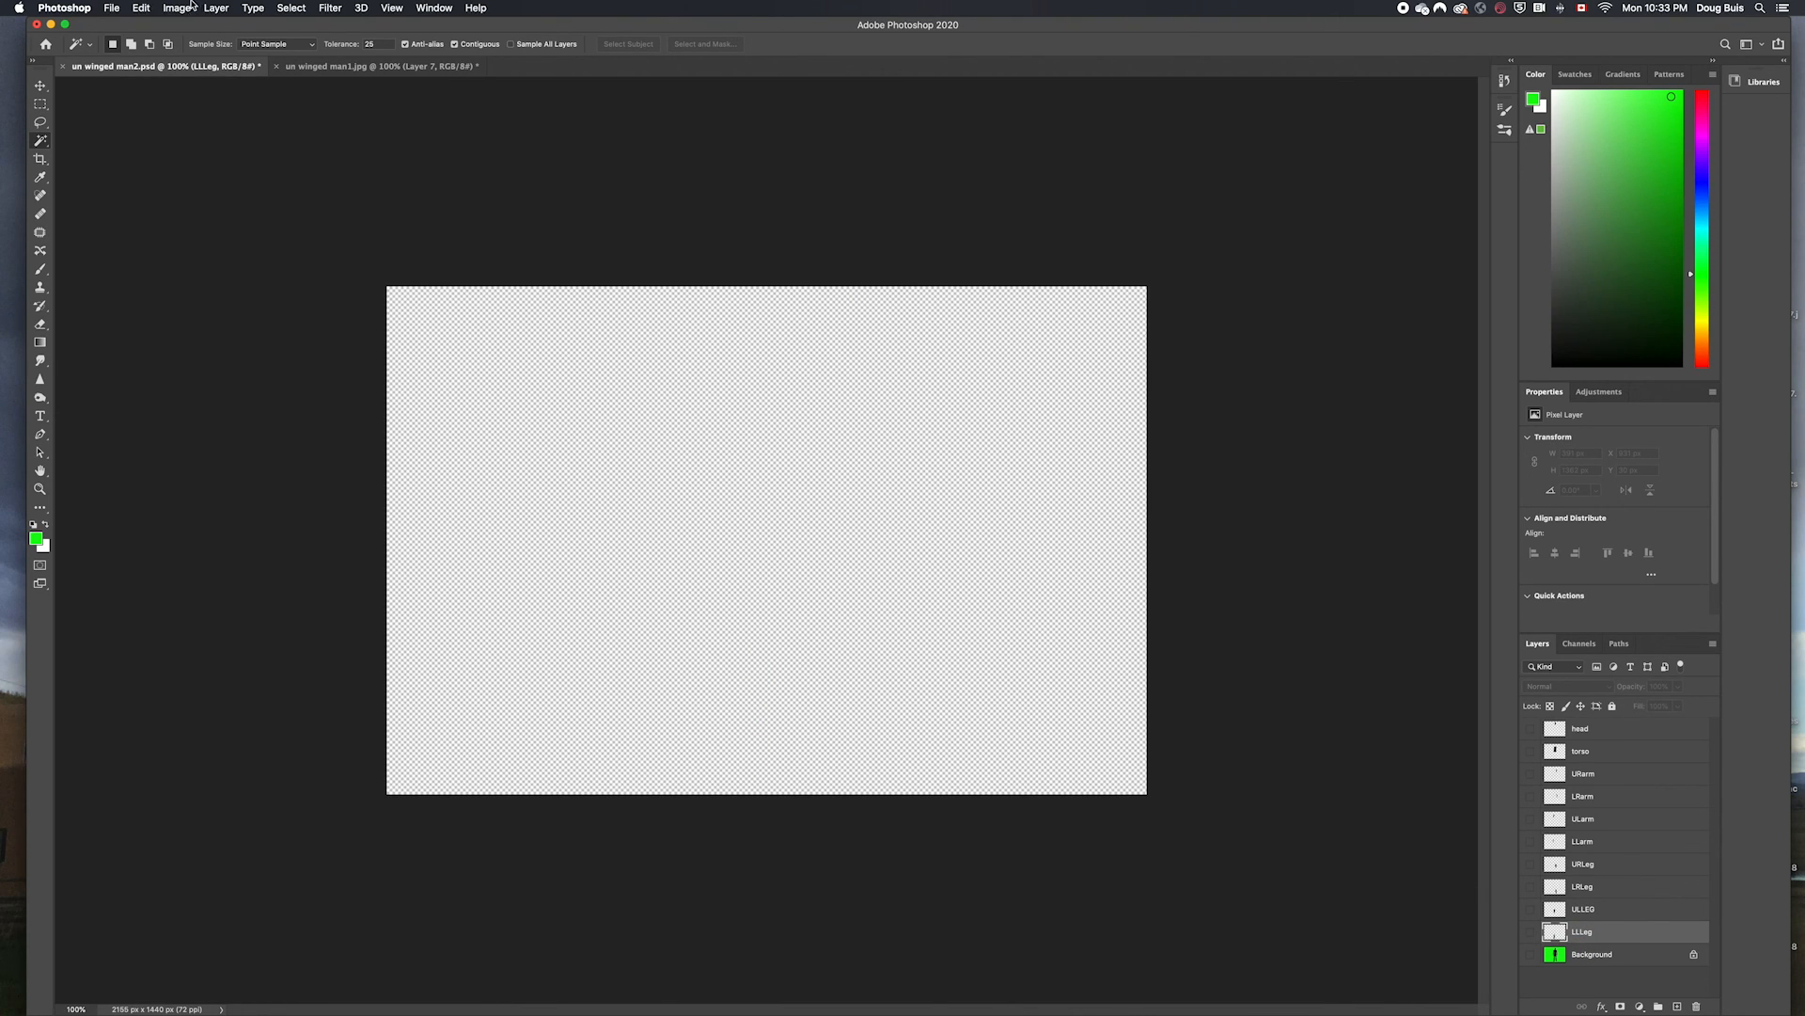
# Show all body-part layers, check the assembled figure without the green Background, and leave the Background shown.
pyautogui.click(1530, 955)
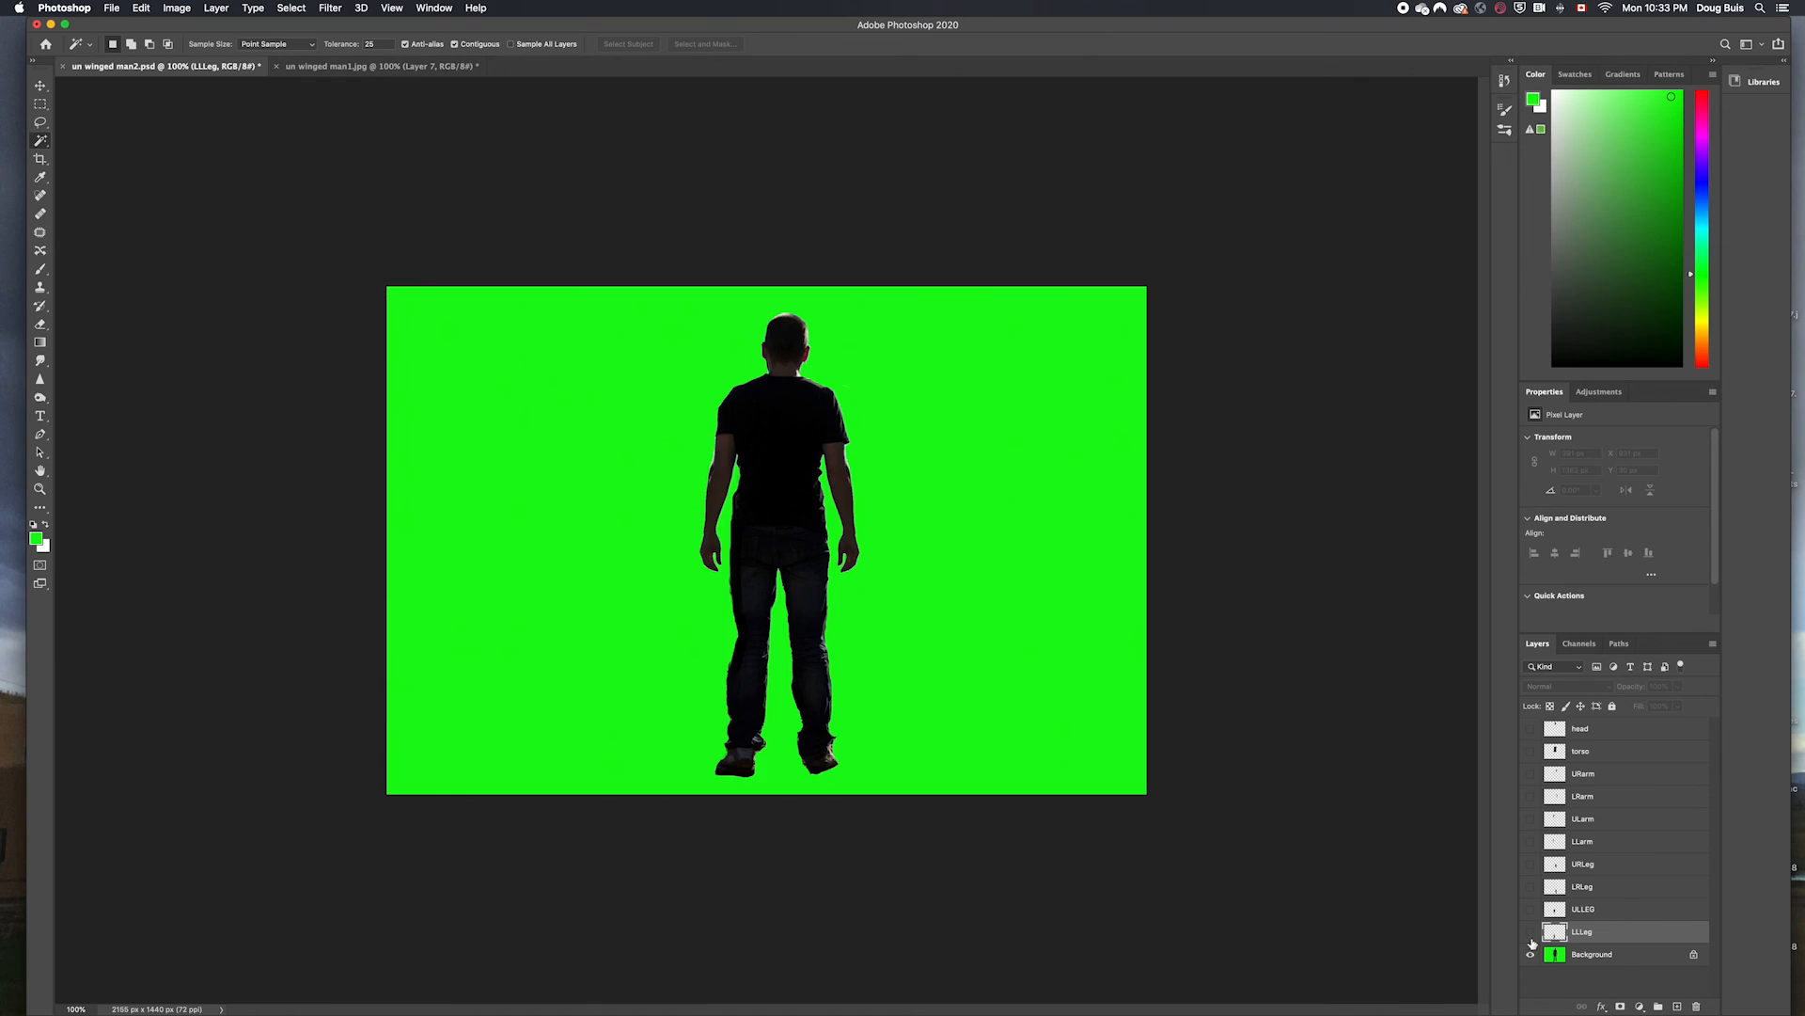
pyautogui.click(1530, 932)
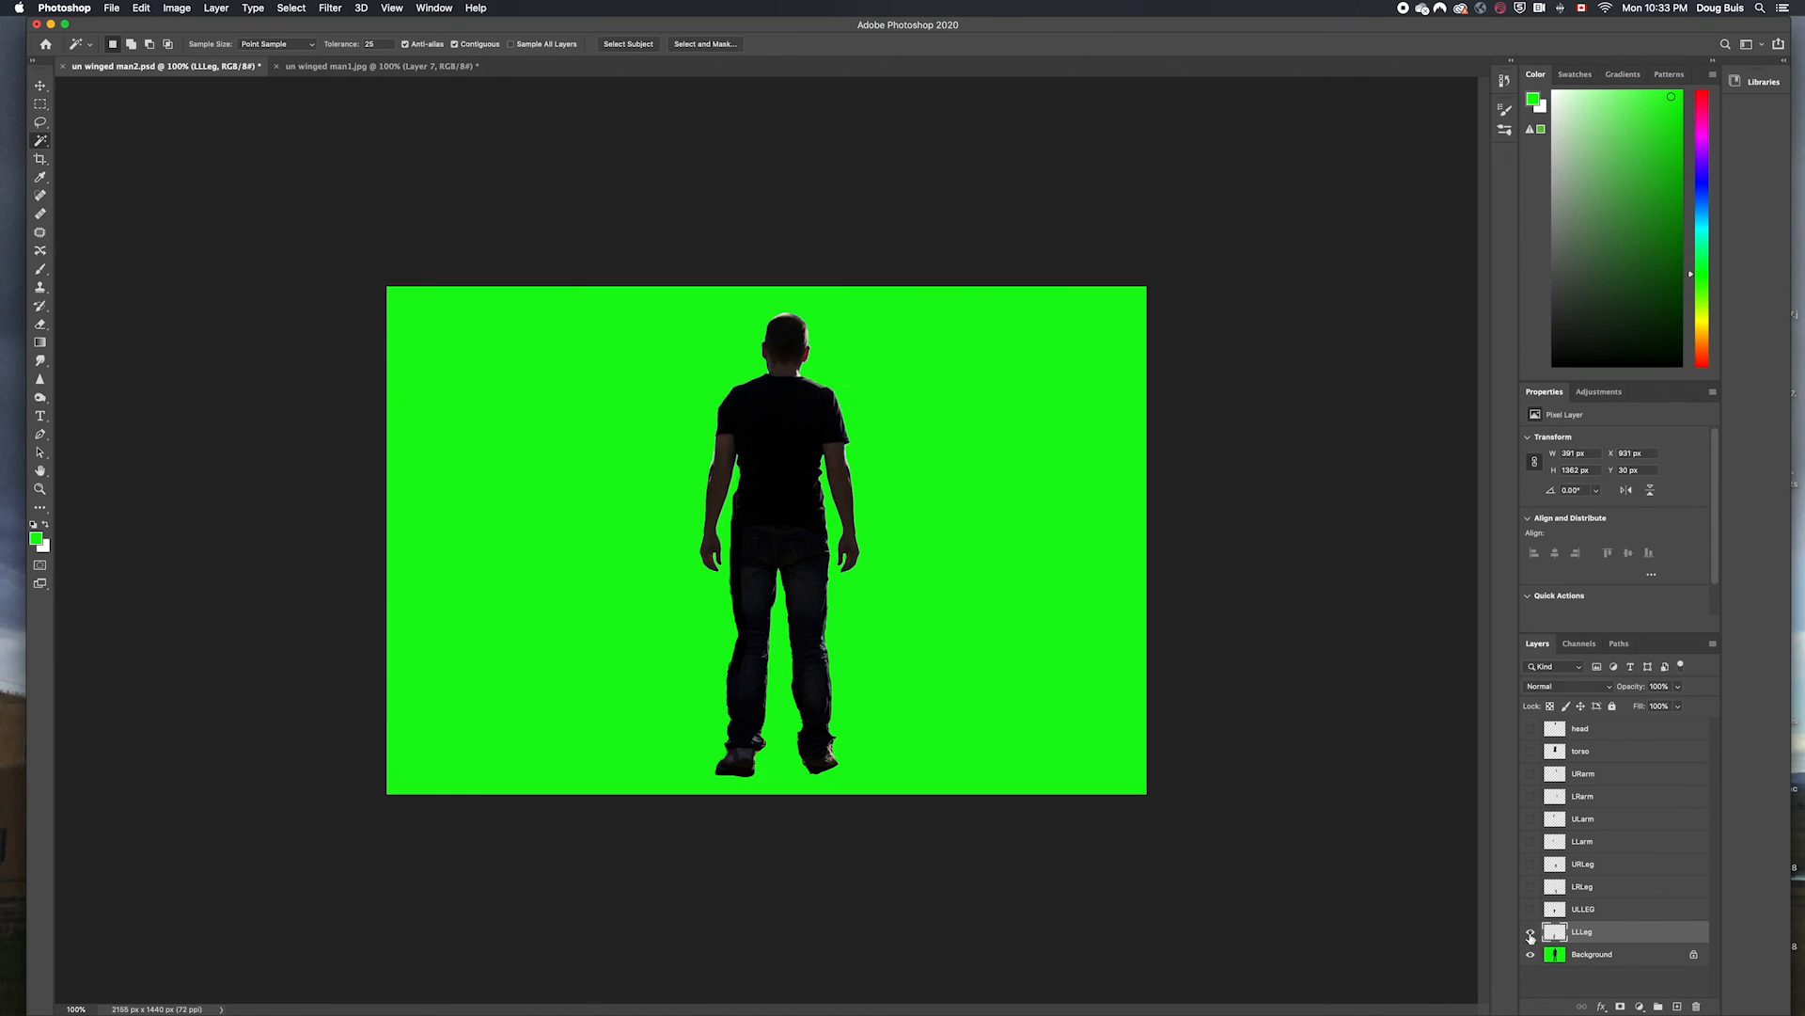
pyautogui.moveTo(1532, 909); pyautogui.dragTo(1529, 751)
pyautogui.click(1530, 955)
pyautogui.click(1528, 730)
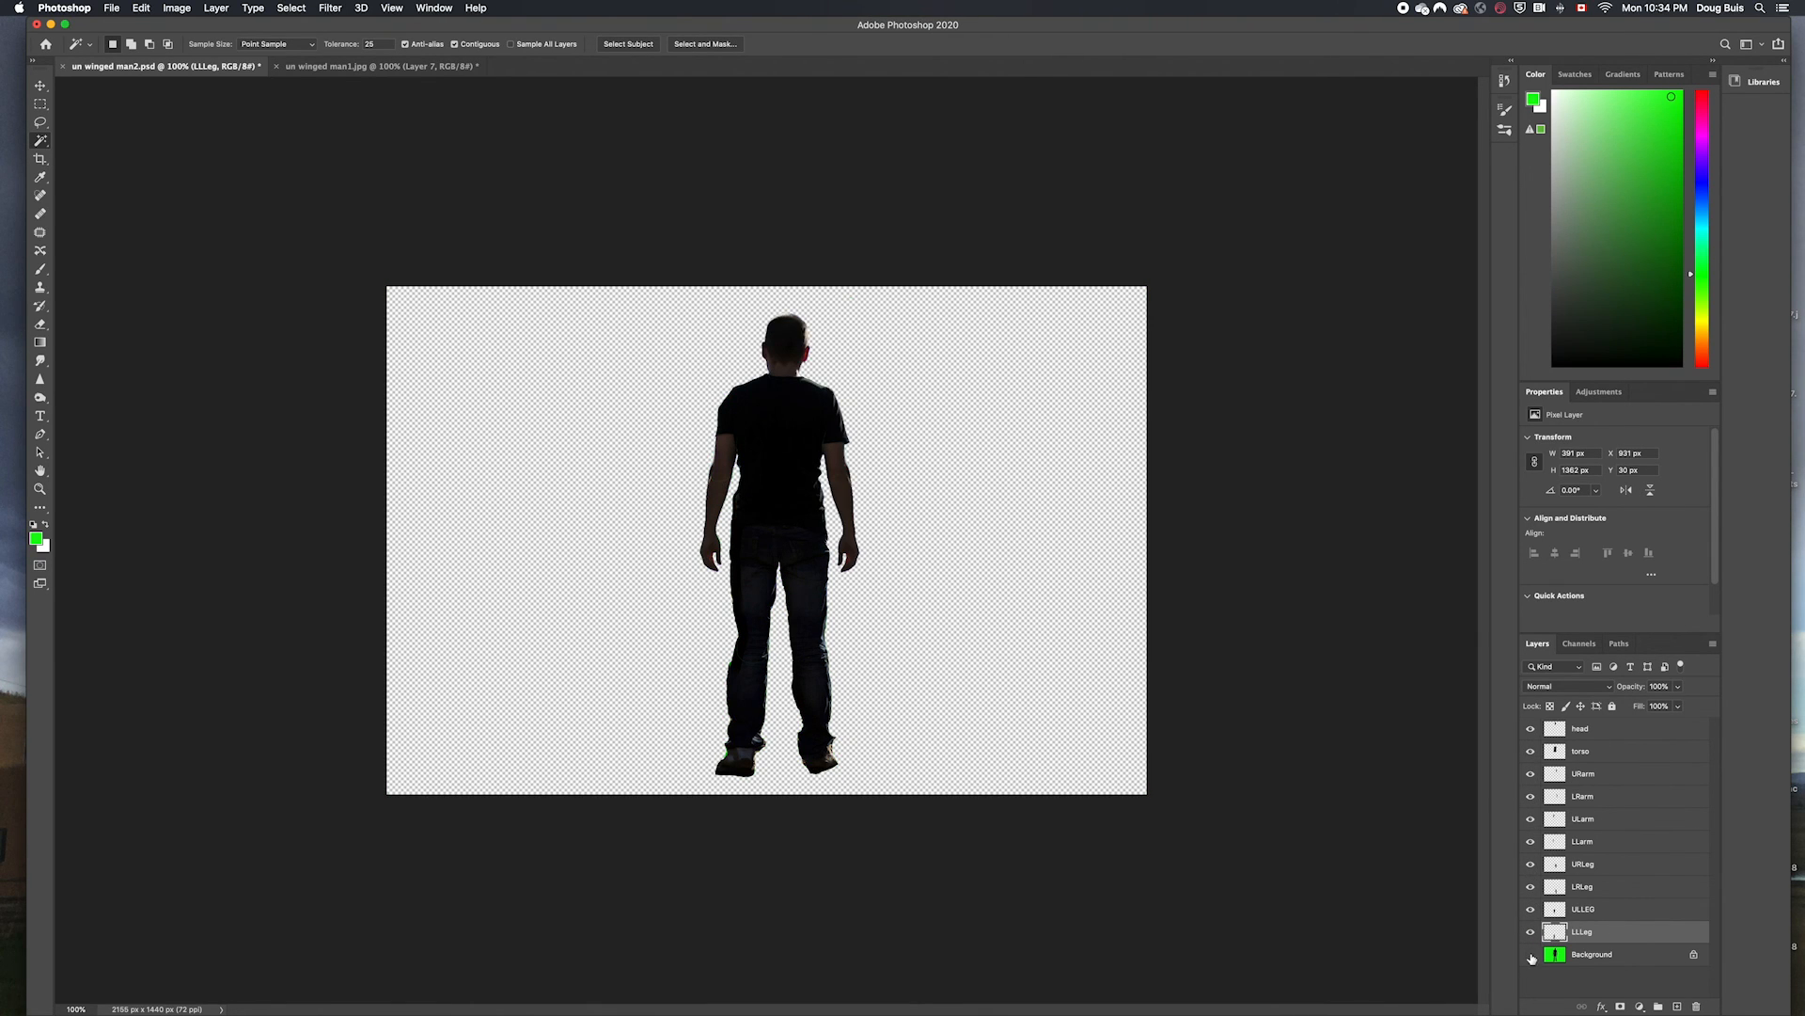
pyautogui.click(1531, 954)
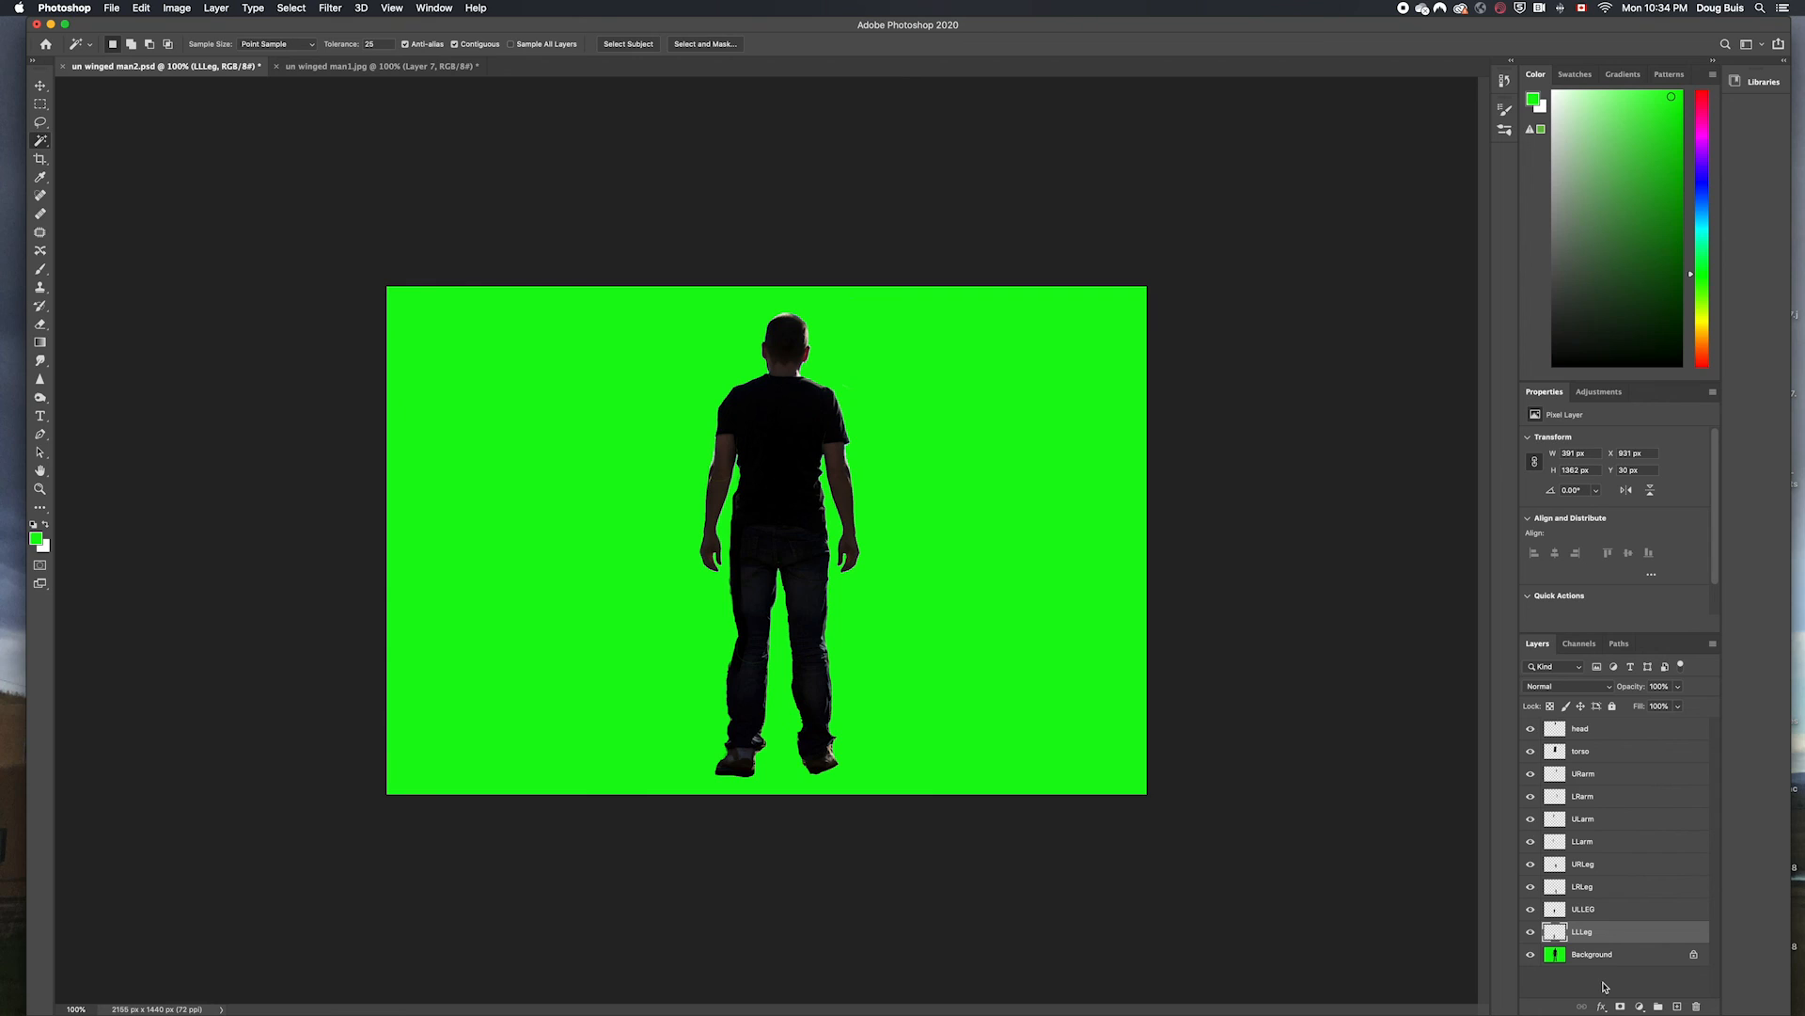
# Save the layered document under the new file name Rigged Man.psd.
pyautogui.press('super+shift+s')
pyautogui.click(908, 63)
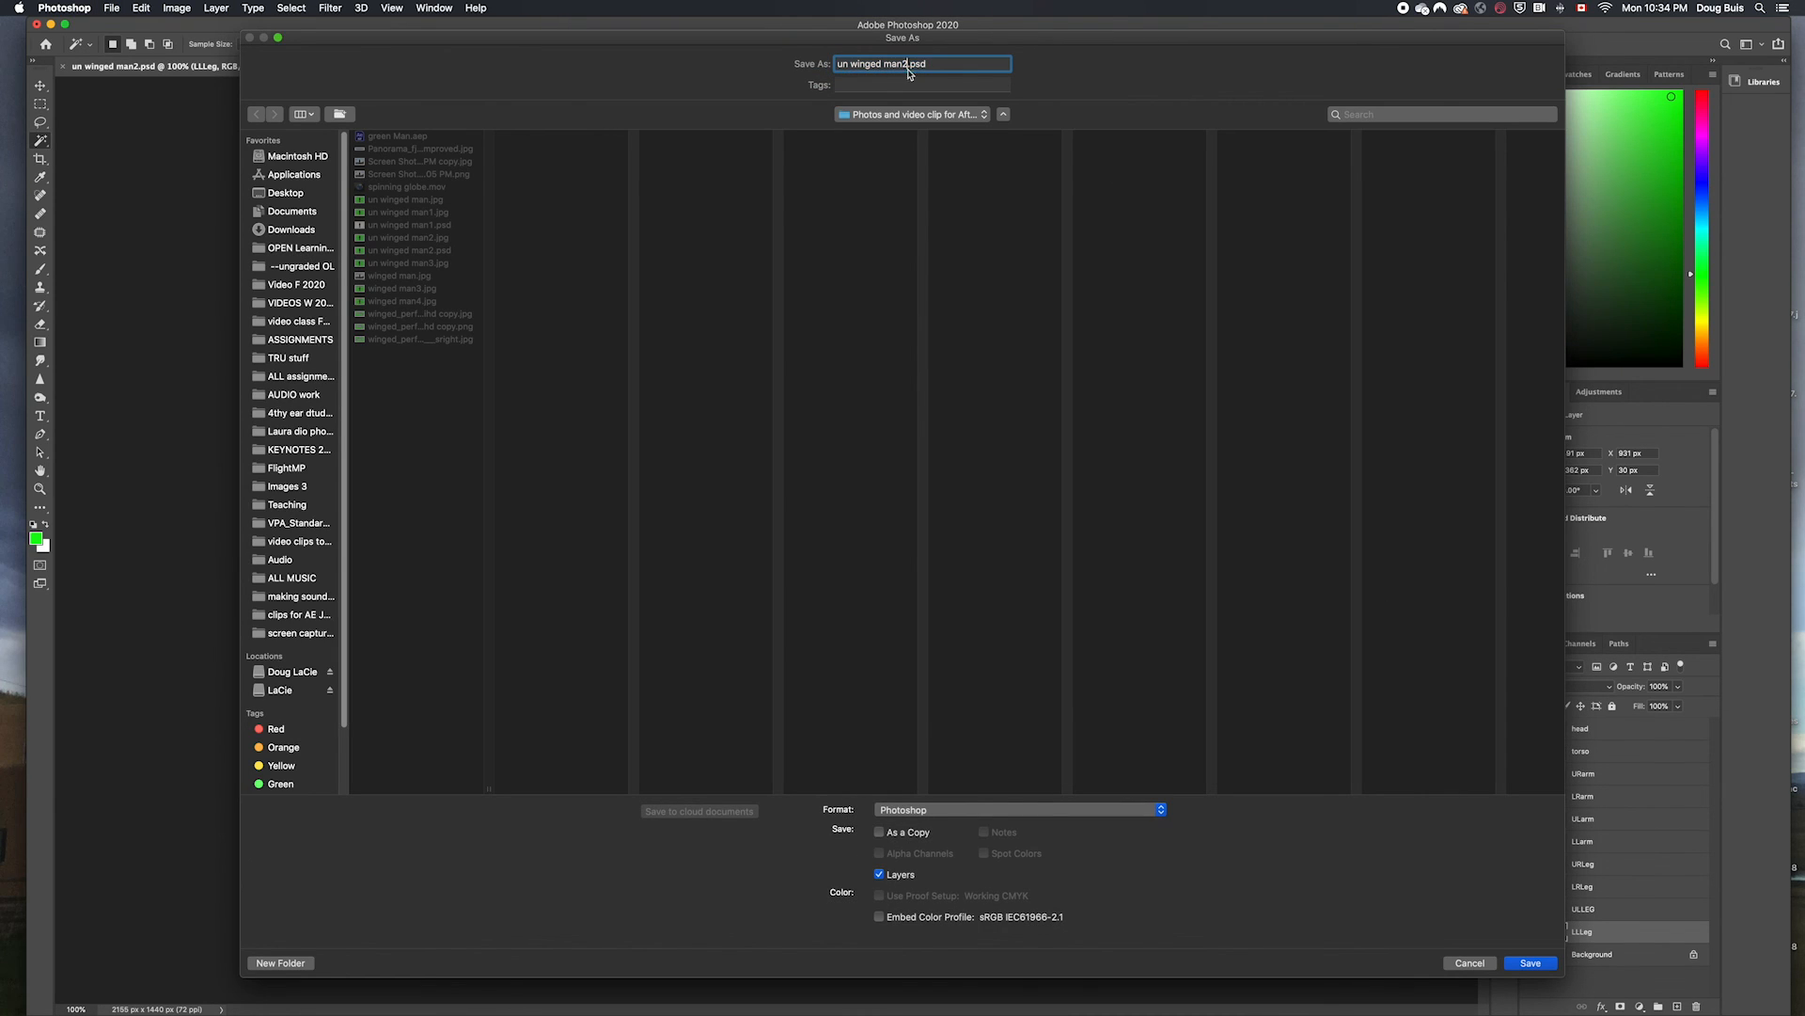
pyautogui.moveTo(907, 63); pyautogui.dragTo(831, 64)
pyautogui.write('Rigged Man')
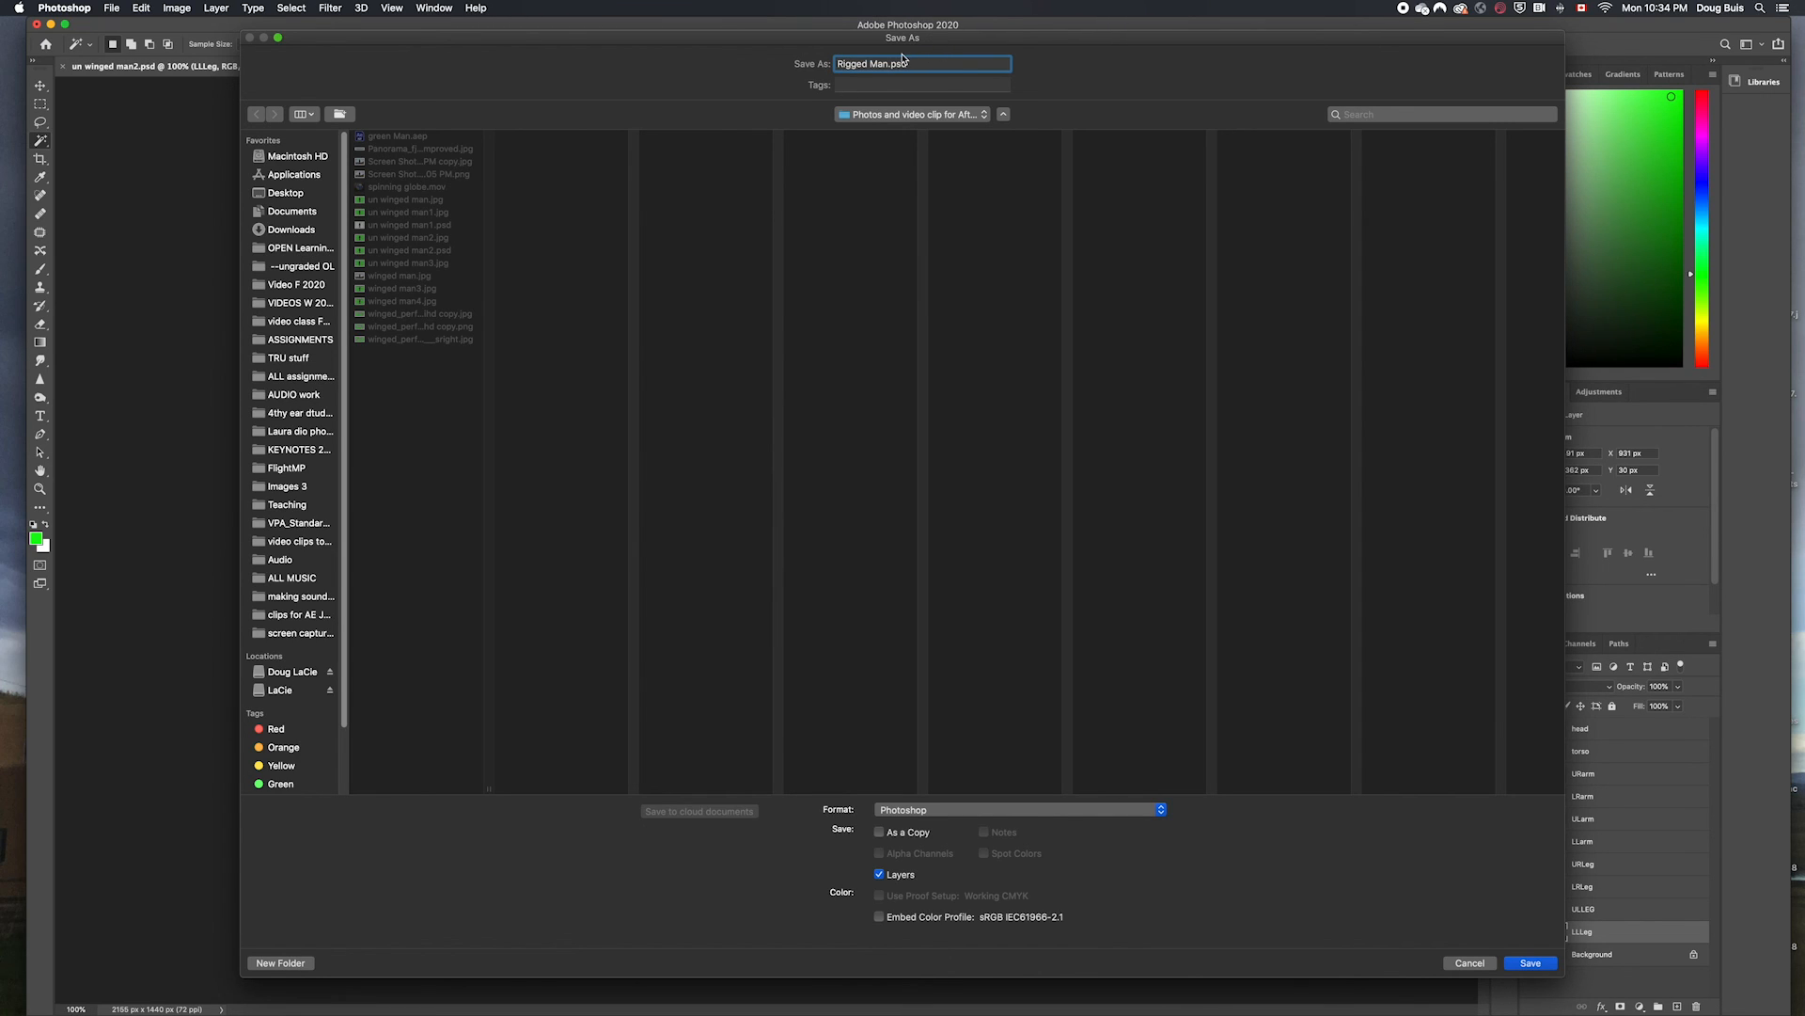